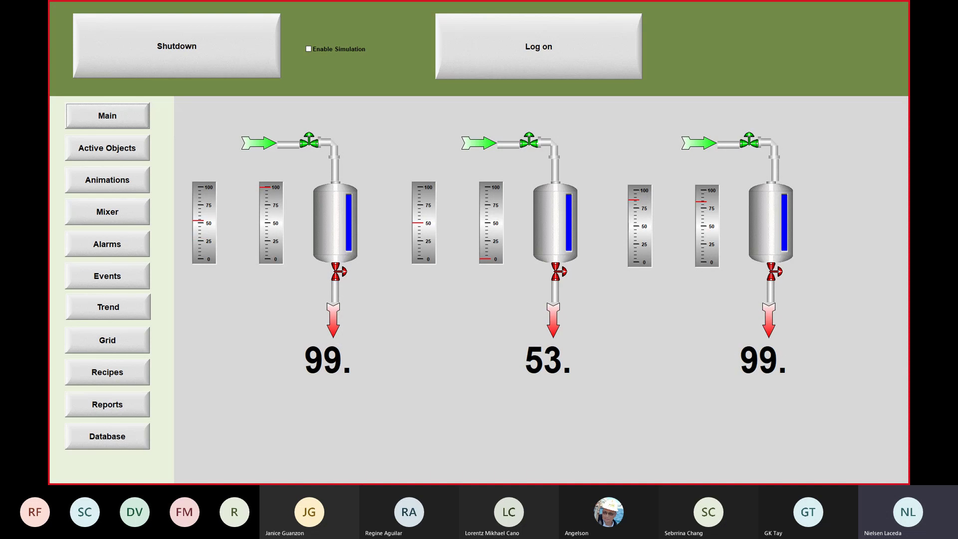
Step: Bring the AVEVA Edge project editor back to the front
mouse_move(462, 477)
key("super")
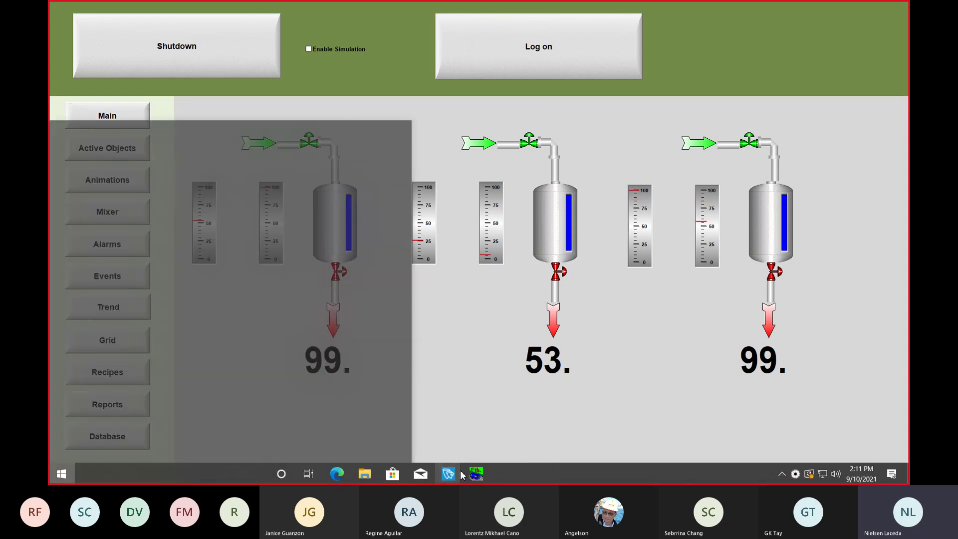
left_click(442, 442)
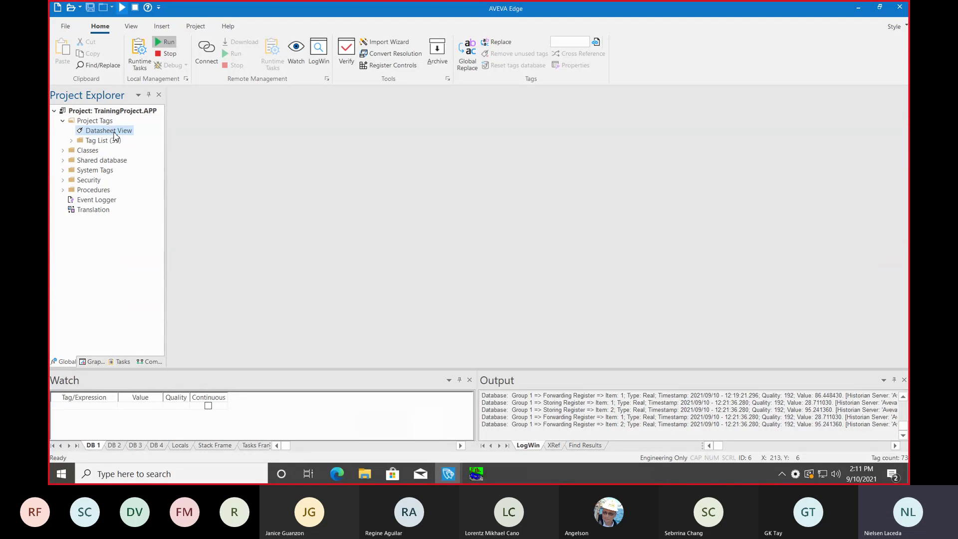
Step: Review the 39 project tags in Datasheet View, then show the Comm drivers tree and close the tags sheet
double_click(114, 132)
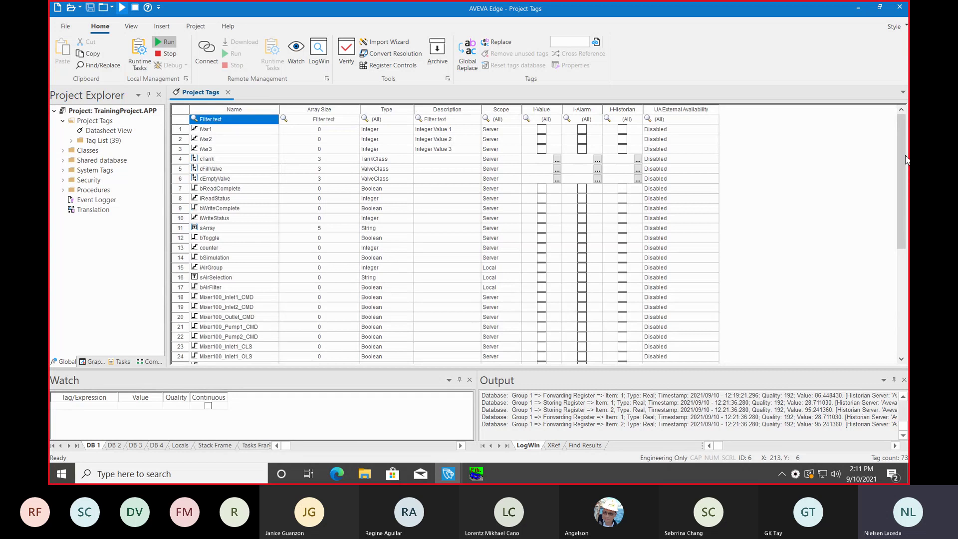
left_click_drag(907, 159, 908, 136)
left_click(149, 362)
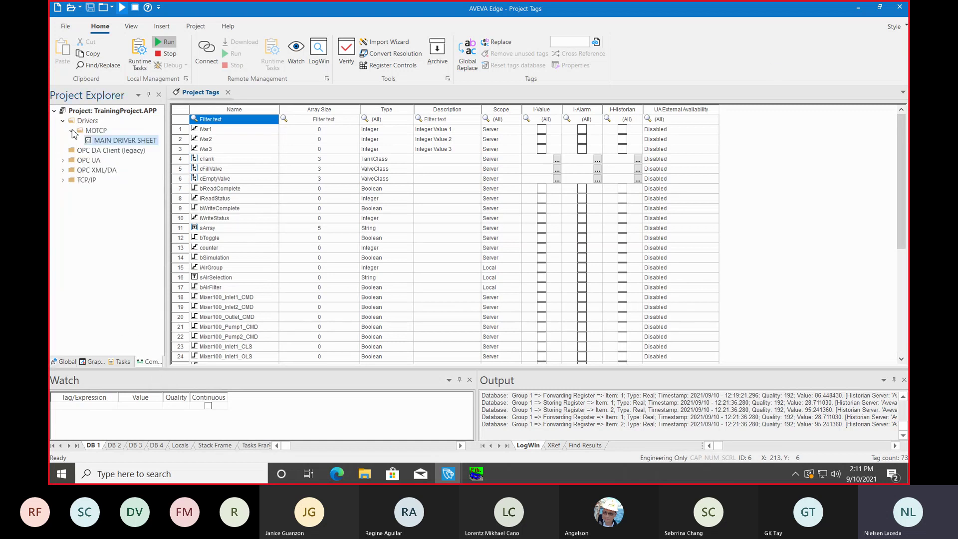
left_click(228, 93)
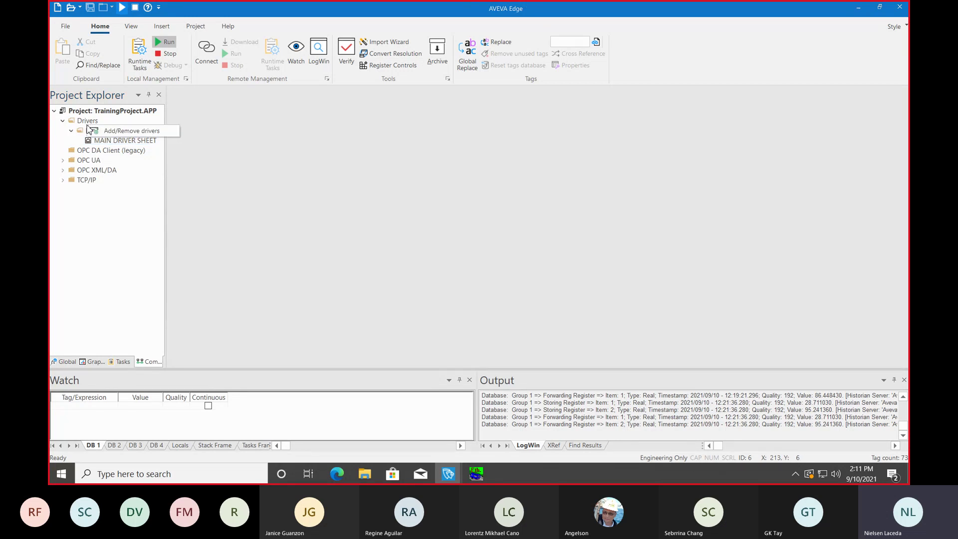
double_click(104, 130)
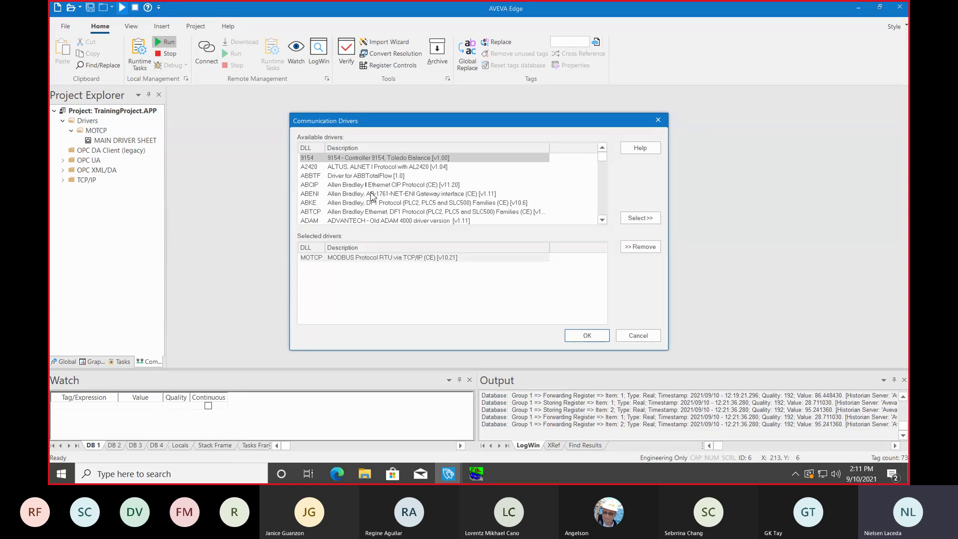
mouse_move(603, 160)
left_mouse_down()
mouse_move(602, 188)
mouse_move(603, 152)
left_mouse_up()
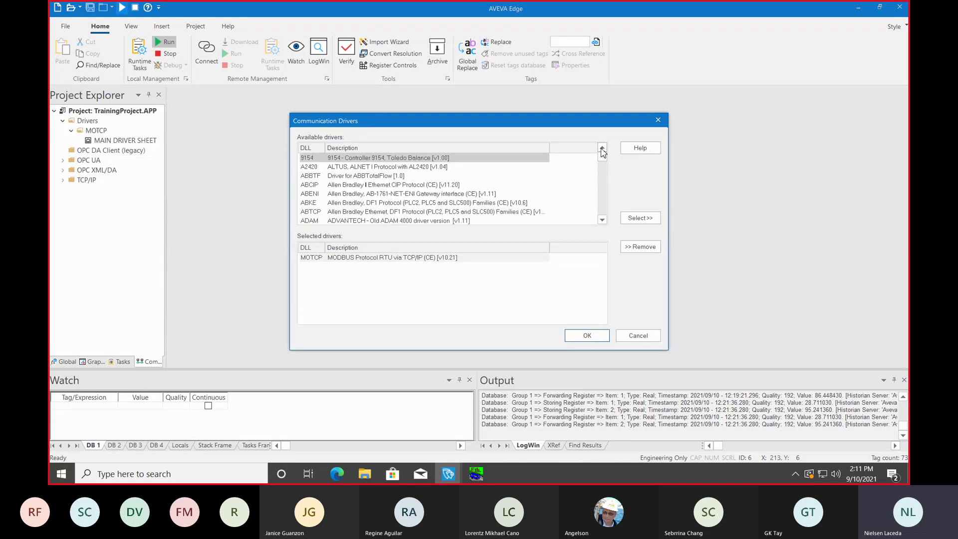
left_click(457, 204)
left_click(640, 218)
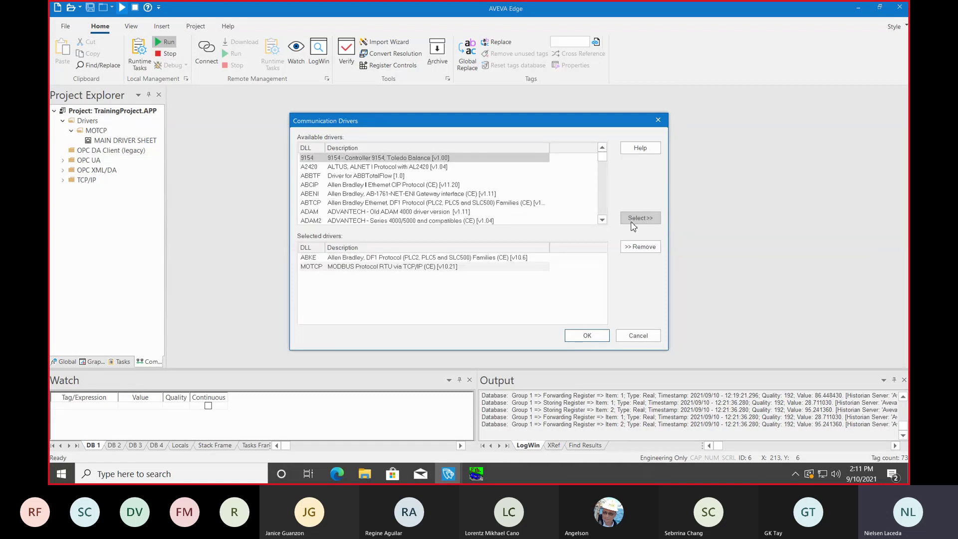
left_click(452, 259)
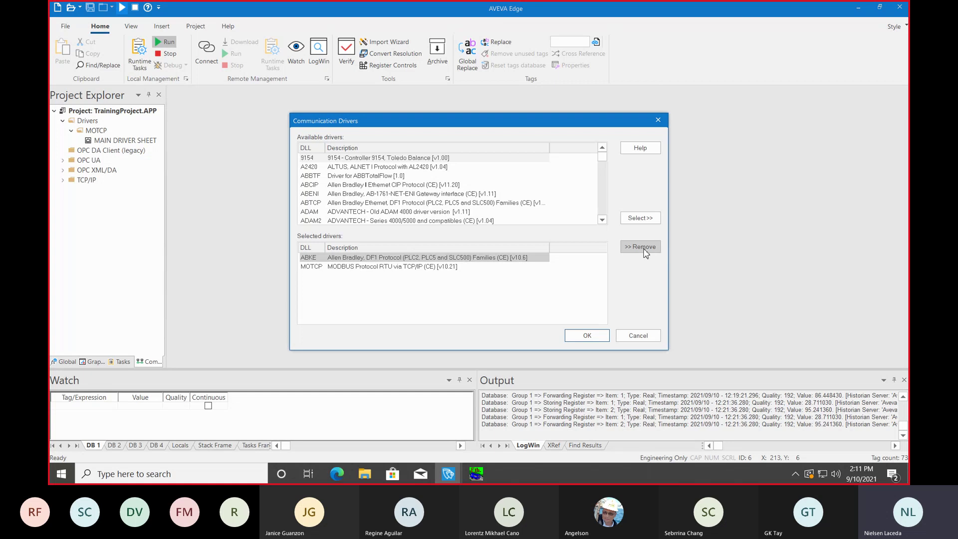
left_click(640, 247)
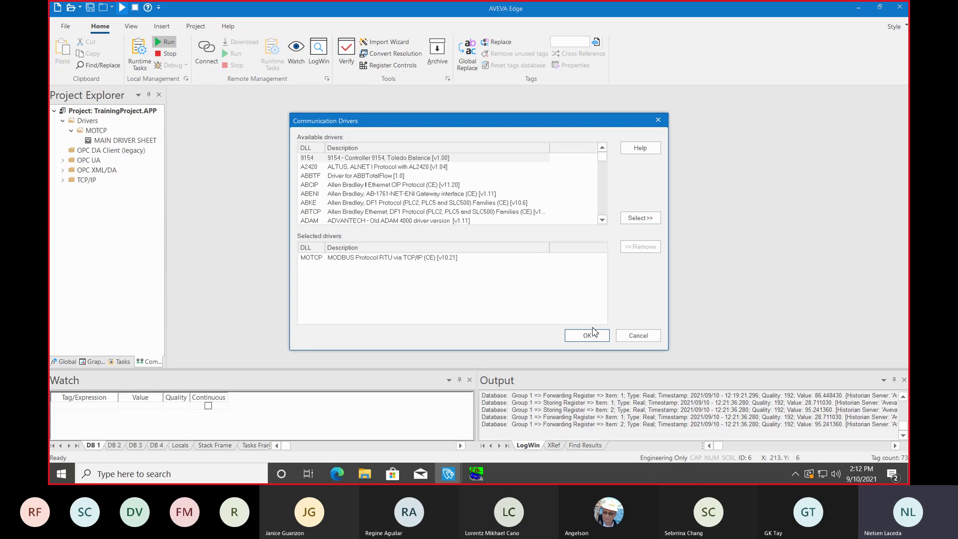
left_click(622, 338)
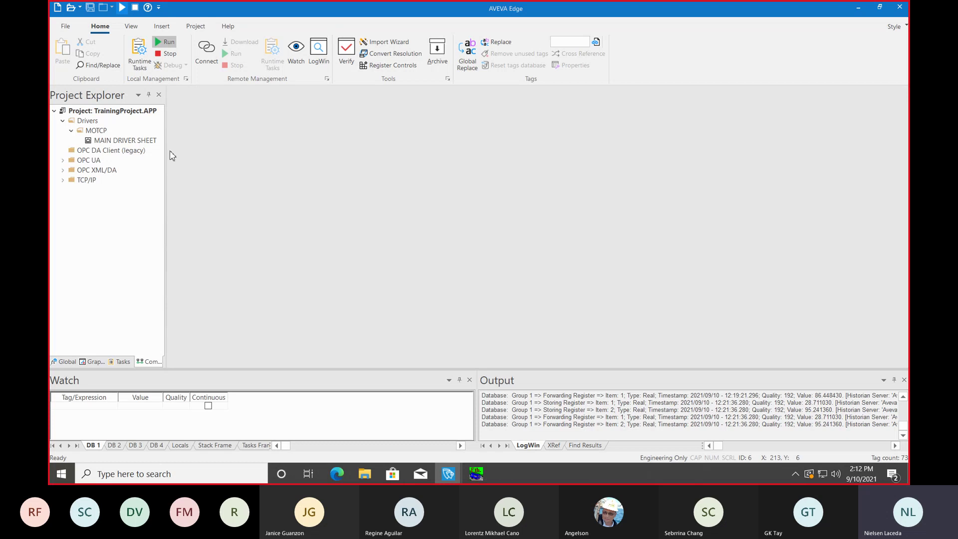
double_click(131, 141)
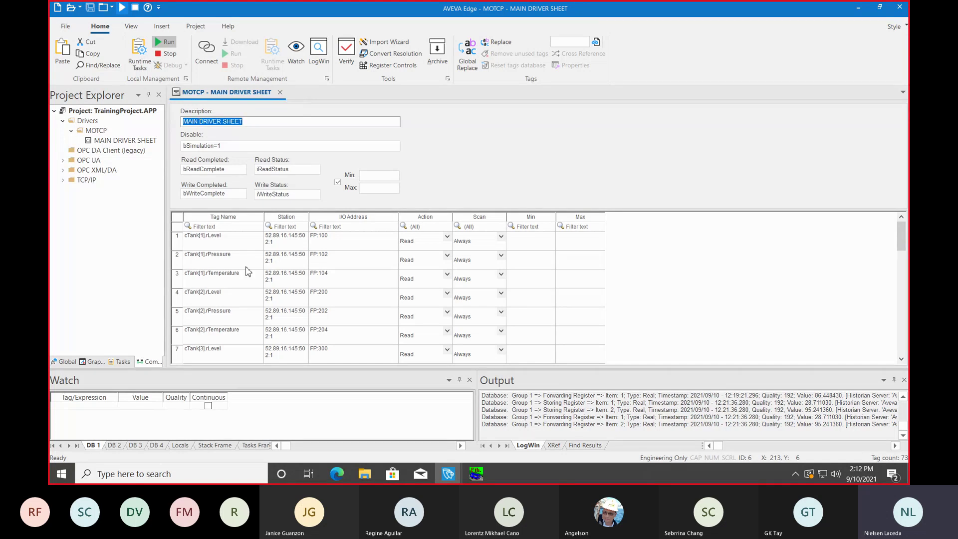
left_click(280, 92)
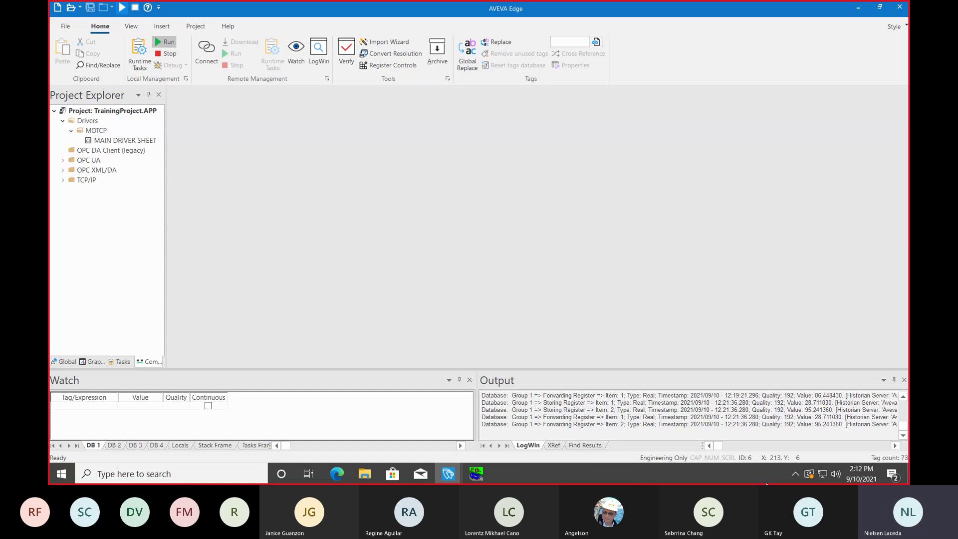
mouse_move(769, 5)
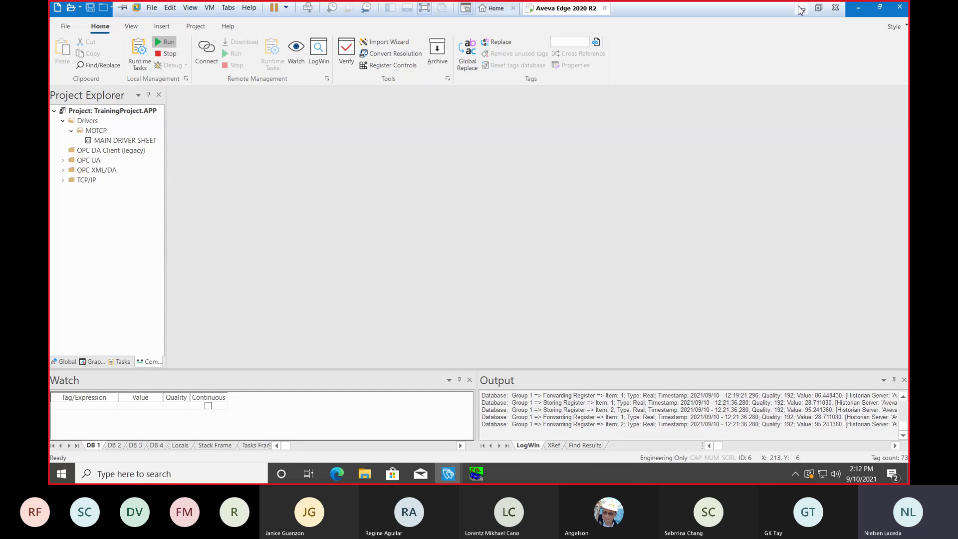
Step: Advance the PowerPoint slides to DEMO, then return to the AVEVA Edge TrainingProject window
left_click(801, 9)
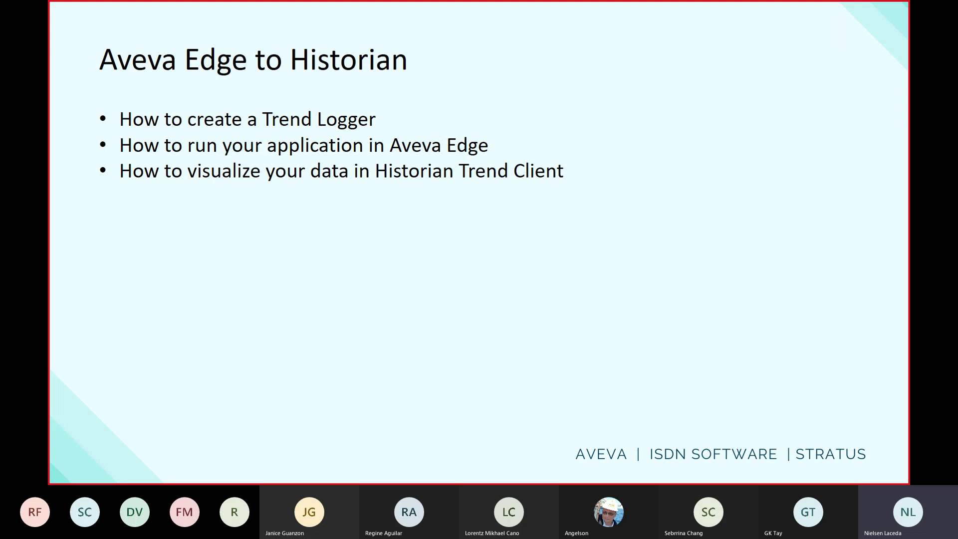
key("Right")
key("Right")
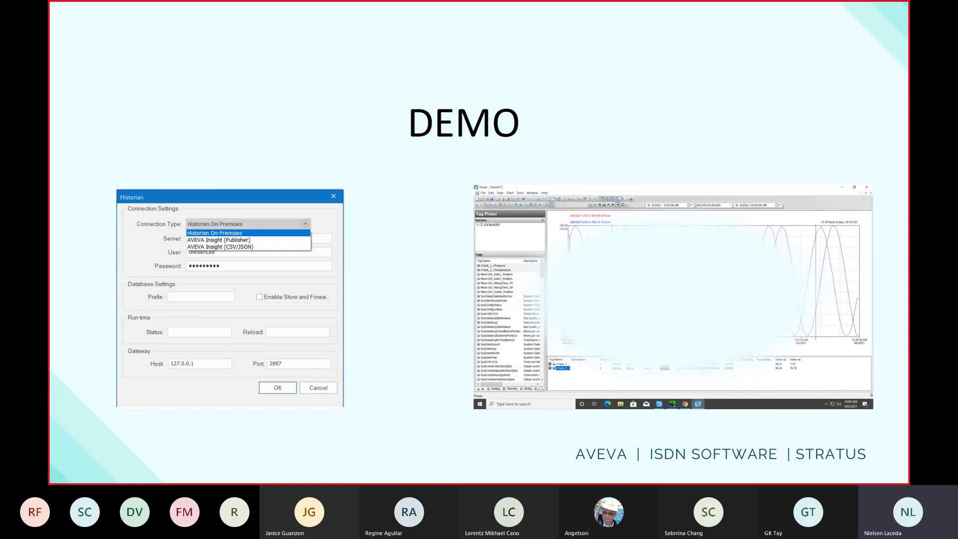
key("super")
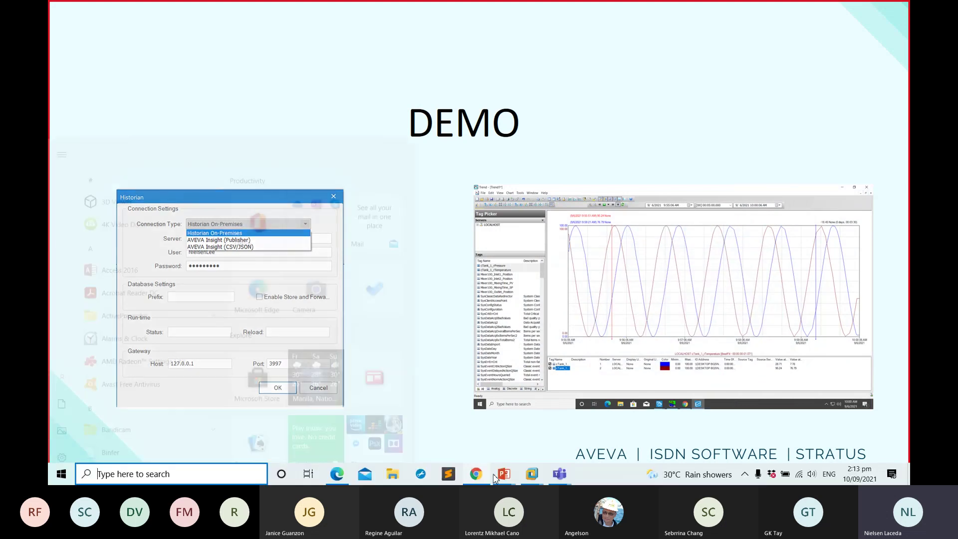
mouse_move(532, 474)
left_click(559, 409)
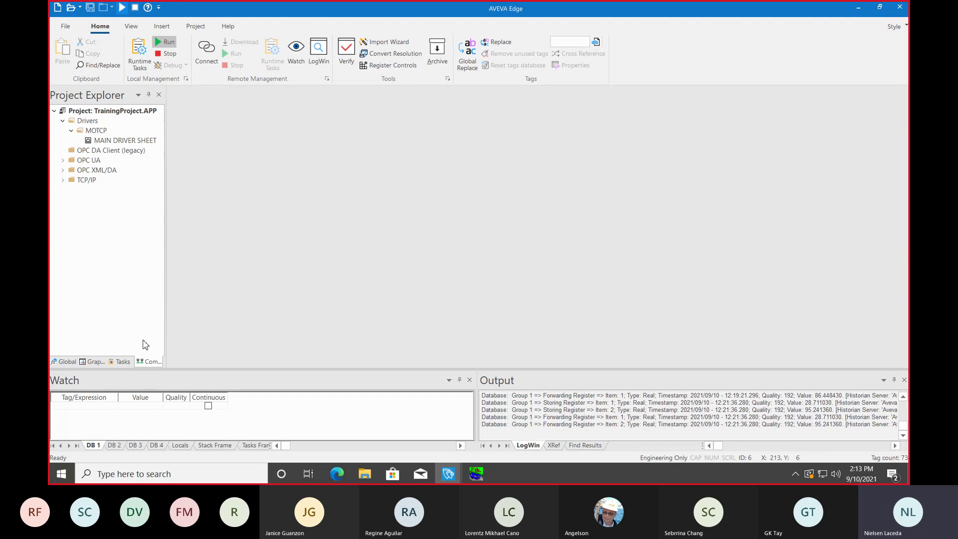
Step: Show the Tasks tree and bring up the Trend Logger folder's context menu
left_click(123, 361)
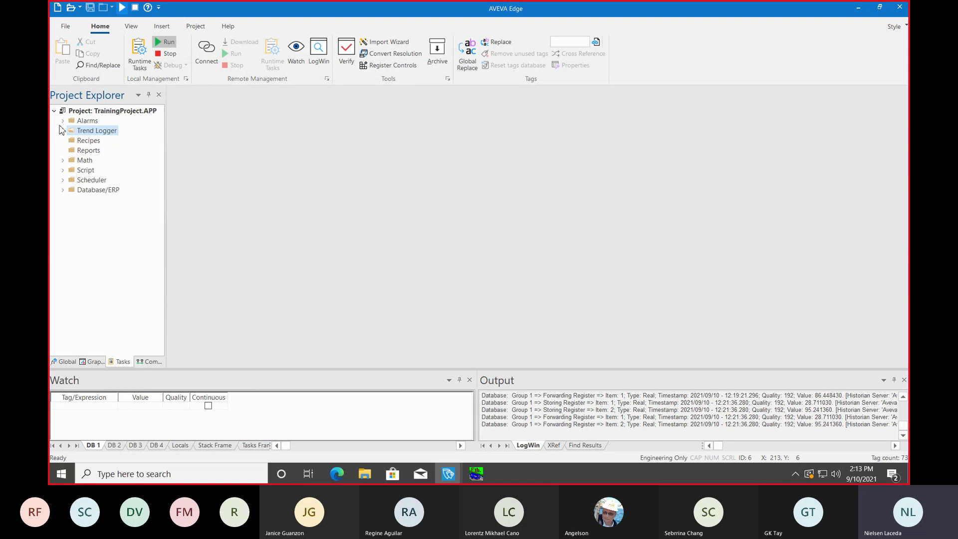
right_click(100, 133)
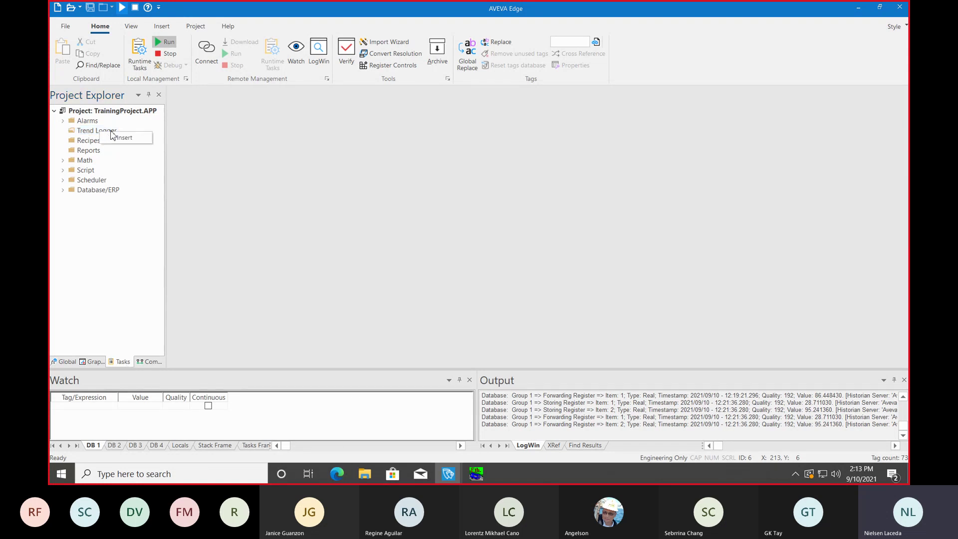
Step: Insert trend sheet TREND001 described Historian_Connection, using Historian history format, and open Historian Configuration
left_click(111, 142)
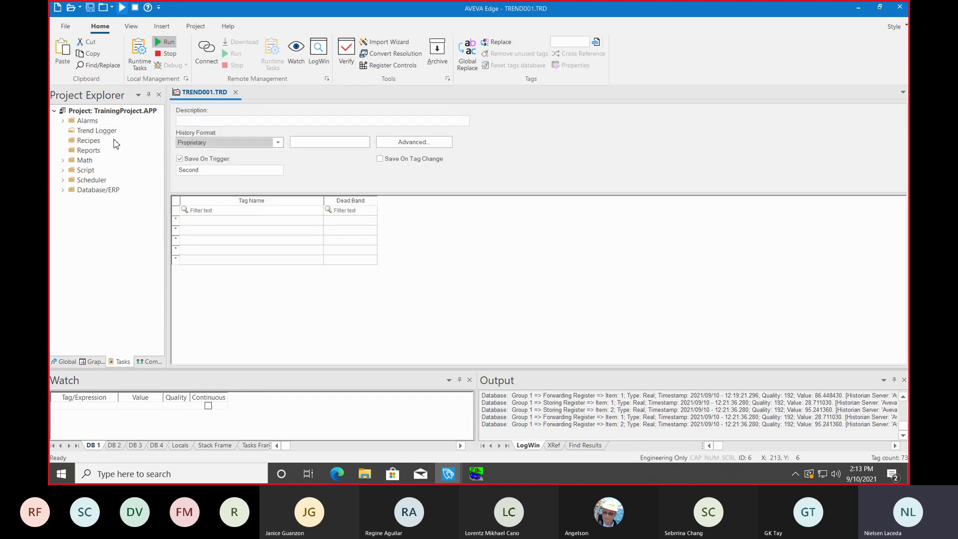
left_click(225, 123)
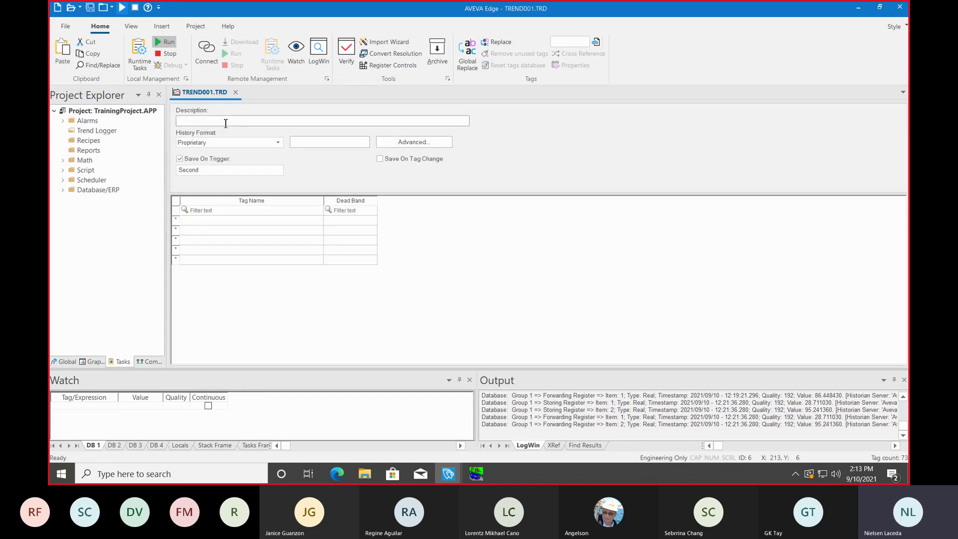
type("Historian_Connection")
left_click(235, 144)
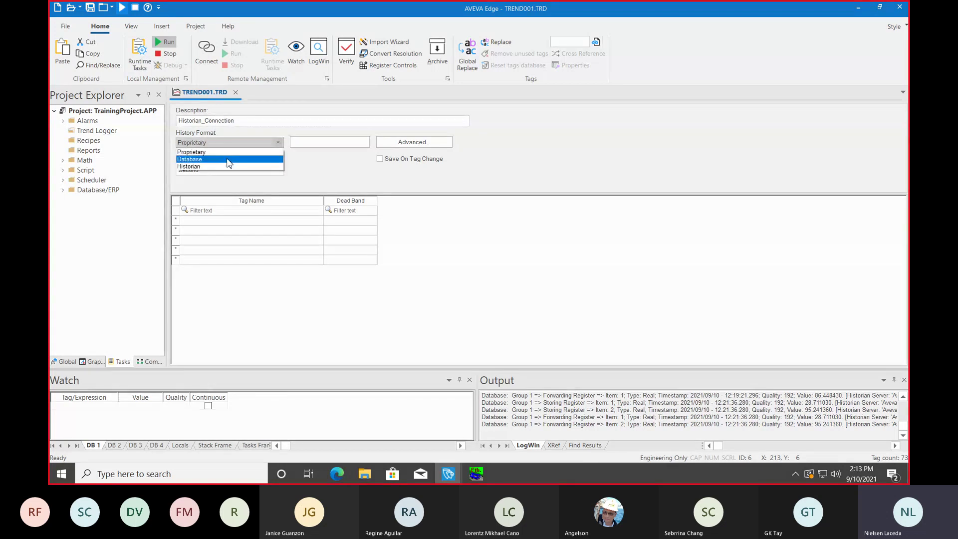
left_click(230, 168)
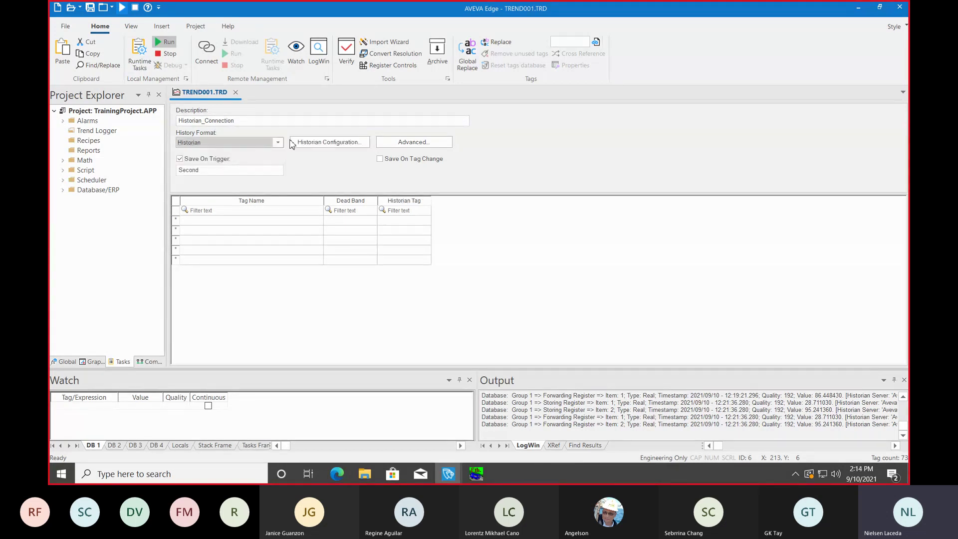
left_click(324, 143)
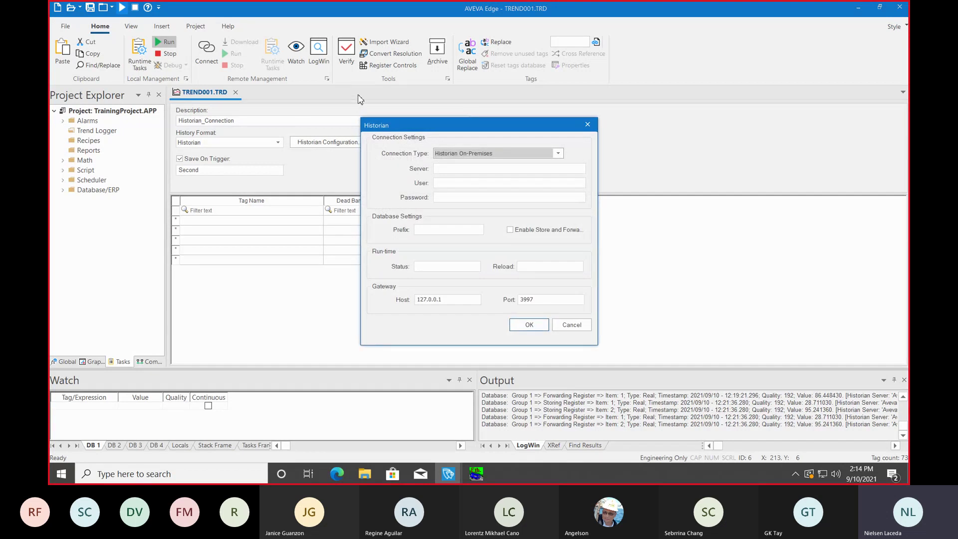
Step: Keep Historian On-Premises as the connection type and set the server to localhost
left_click(558, 154)
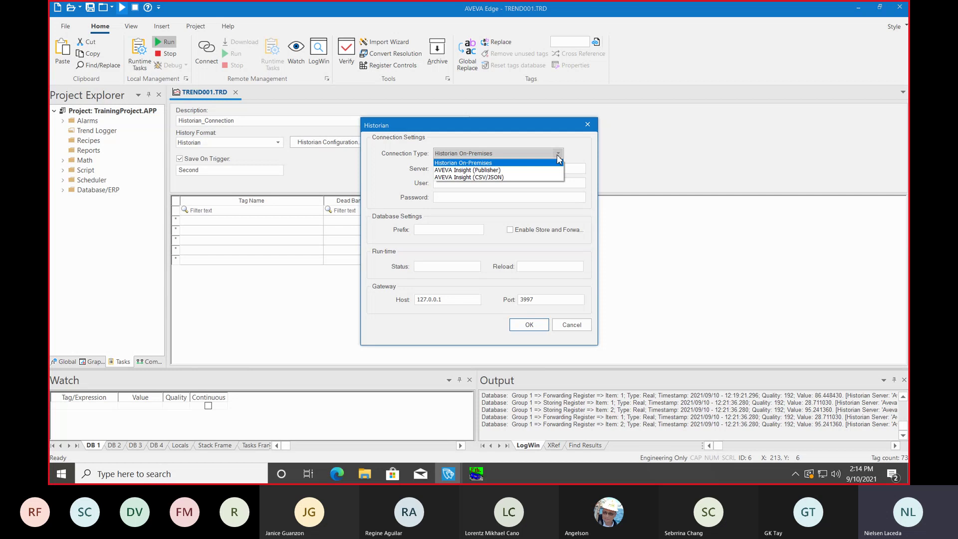
left_click(551, 164)
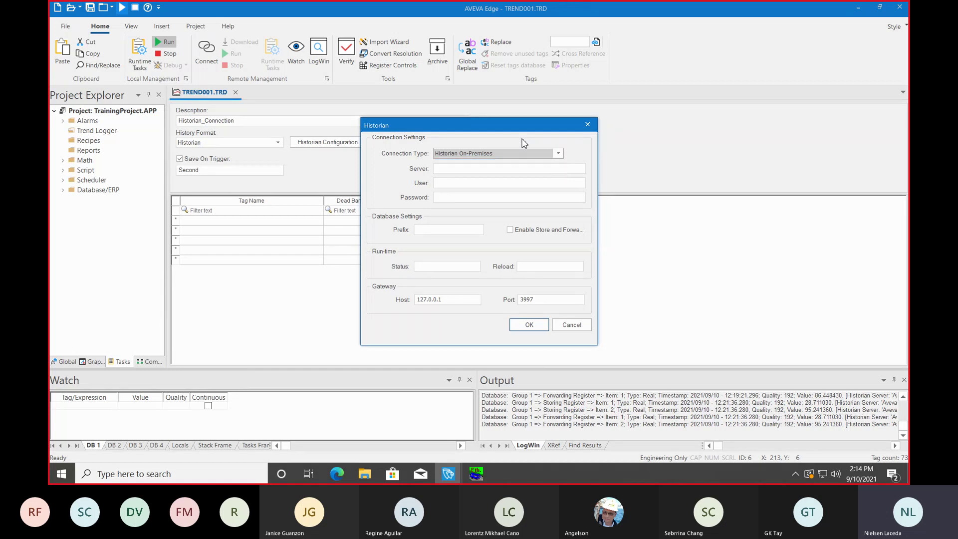
left_click(479, 171)
type("l")
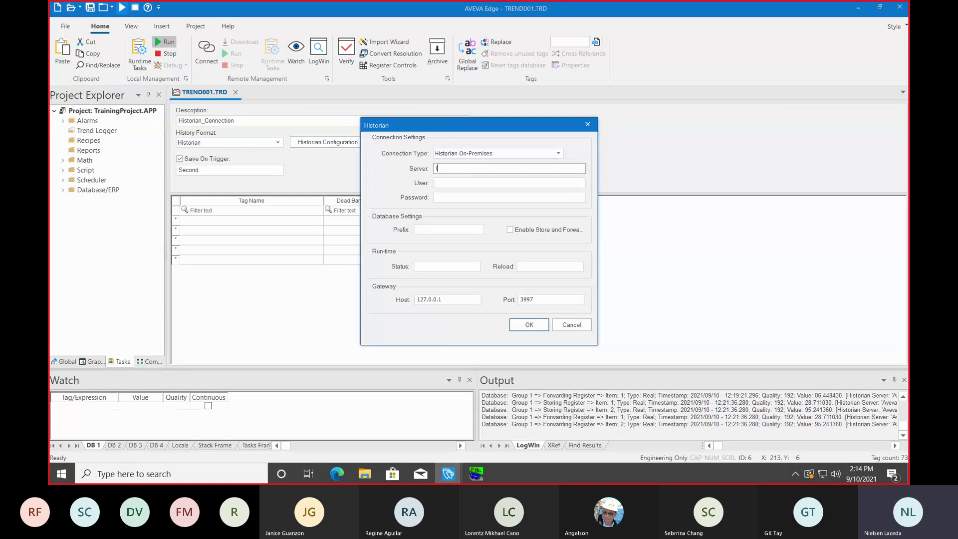
type("ocalhost")
Step: Enter the Historian login user name and password
left_click(478, 183)
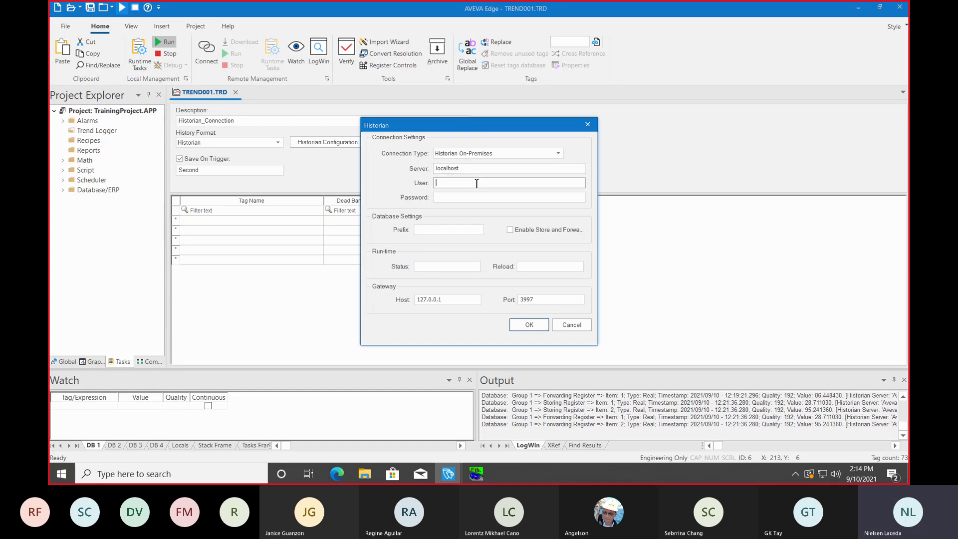
left_click(75, 474)
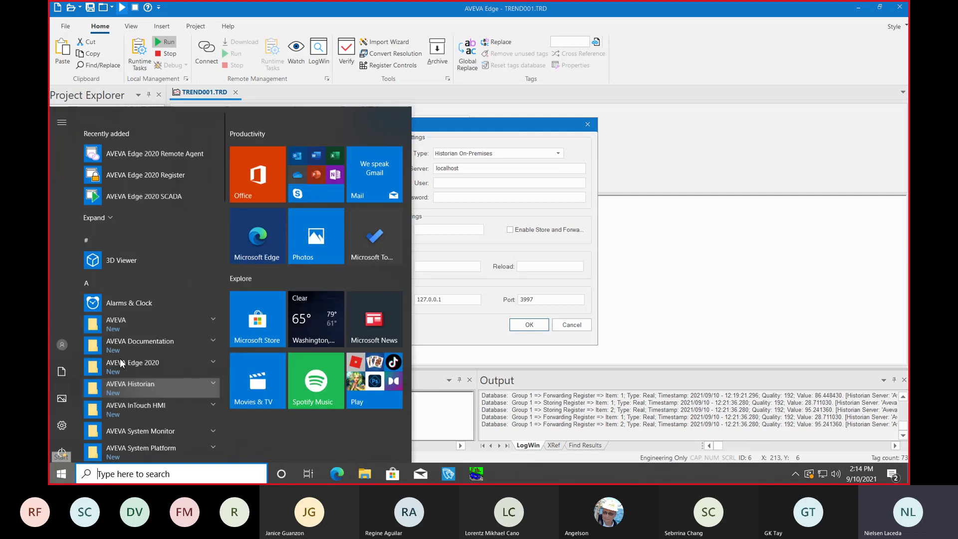
mouse_move(67, 337)
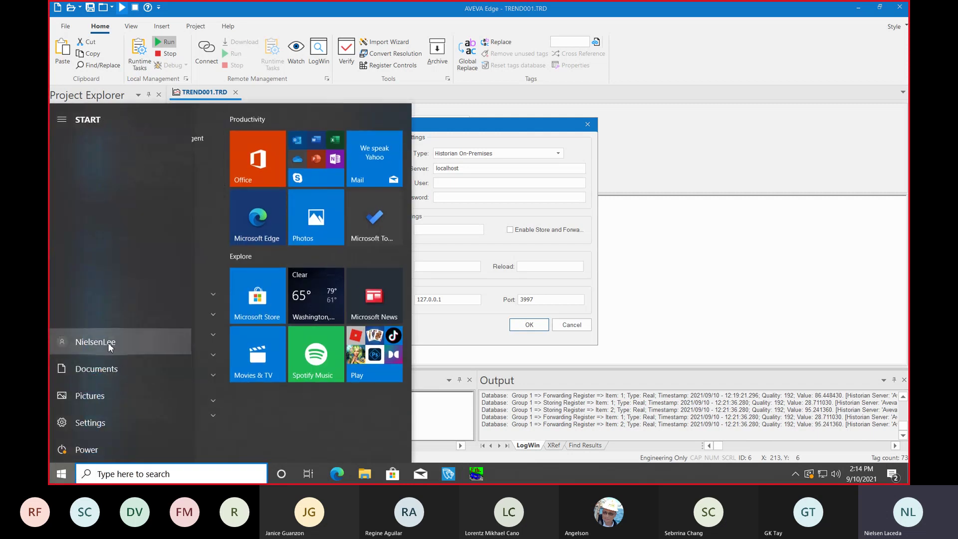
left_click(486, 184)
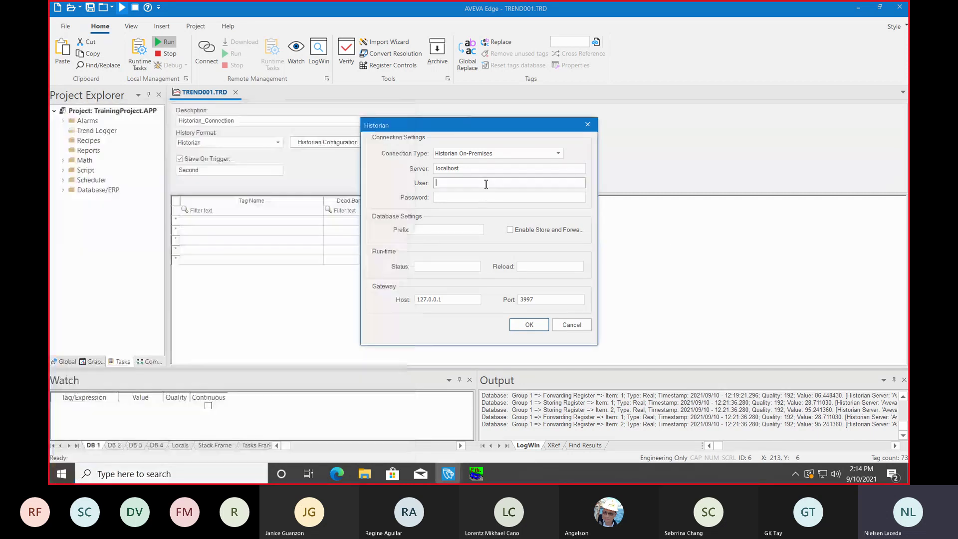
key("Tab")
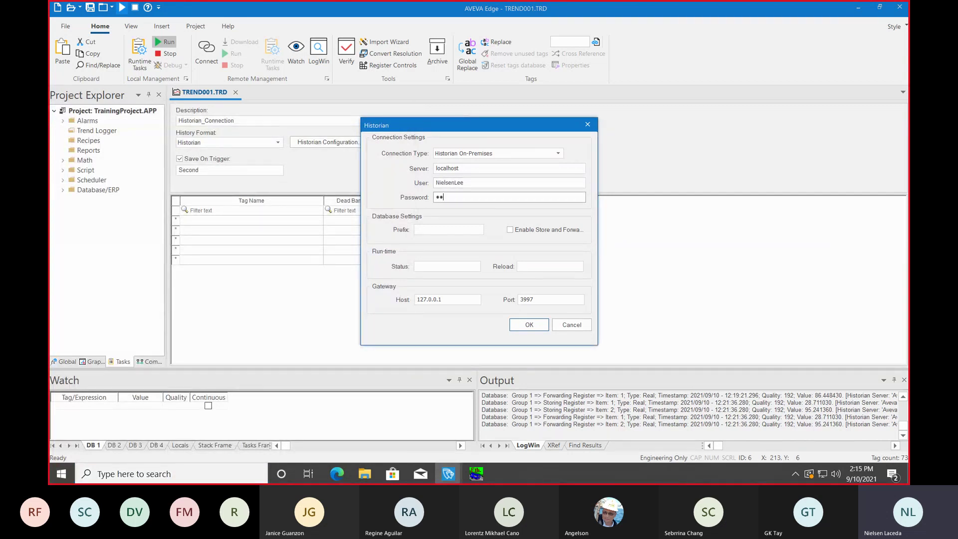
key("BackSpace")
key("BackSpace")
key("BackSpace")
key("BackSpace")
key("BackSpace")
key("BackSpace")
key("BackSpace")
type("*********")
Step: Enable Store and Forward, confirm the connection, and turn on Save On Tag Change
left_click(510, 229)
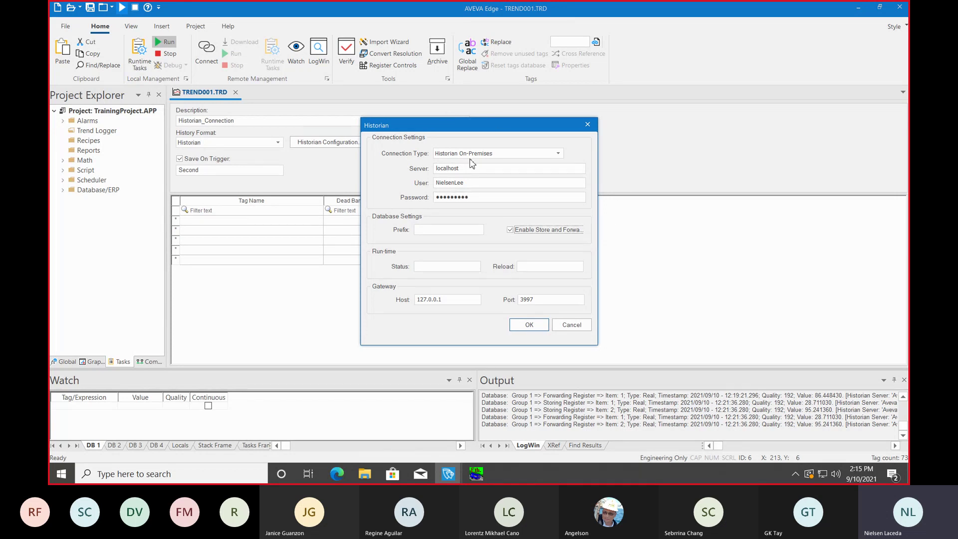
left_click(530, 325)
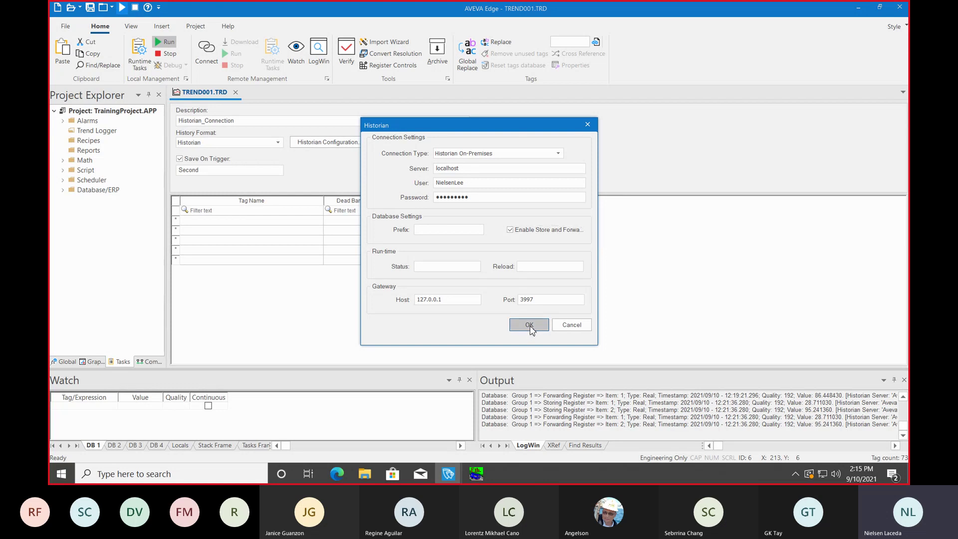
left_click(382, 161)
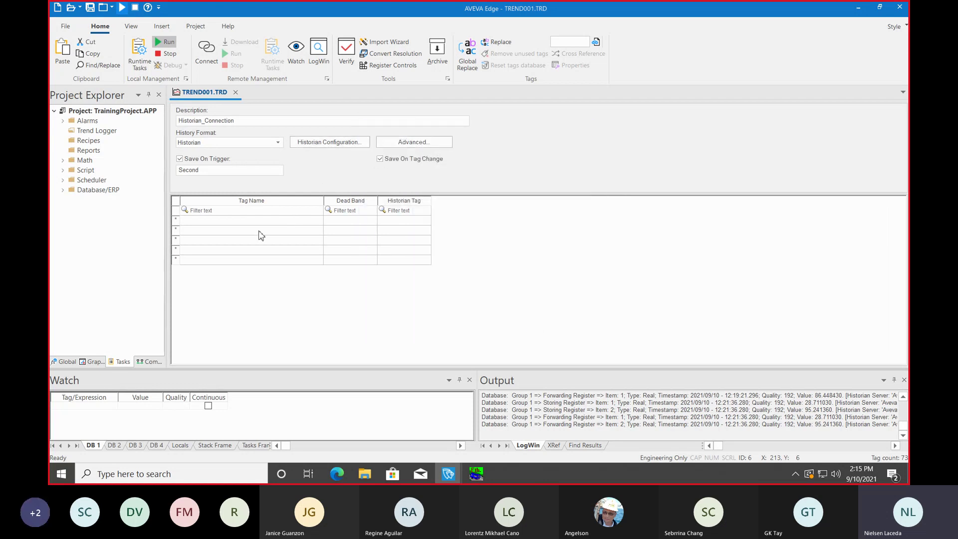
left_click(238, 223)
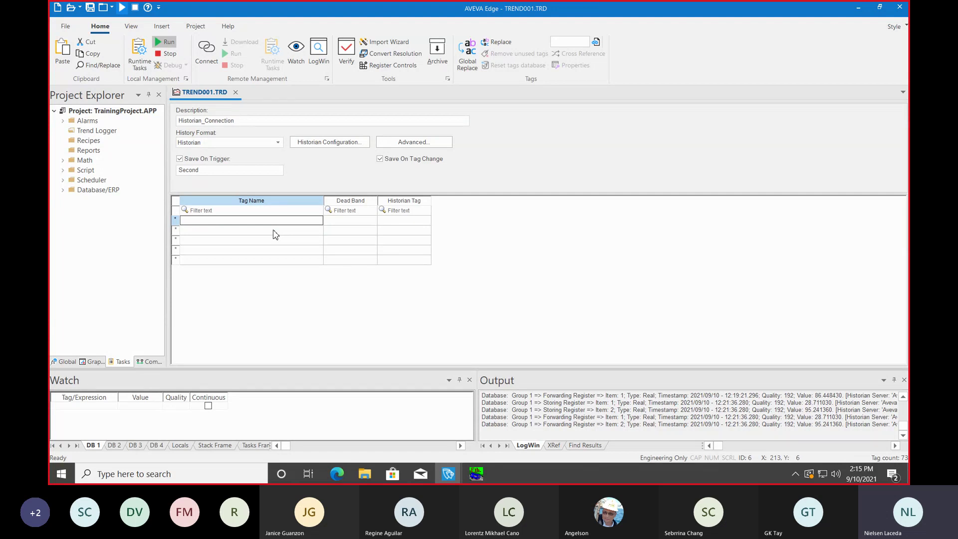
left_click(860, 9)
key("super")
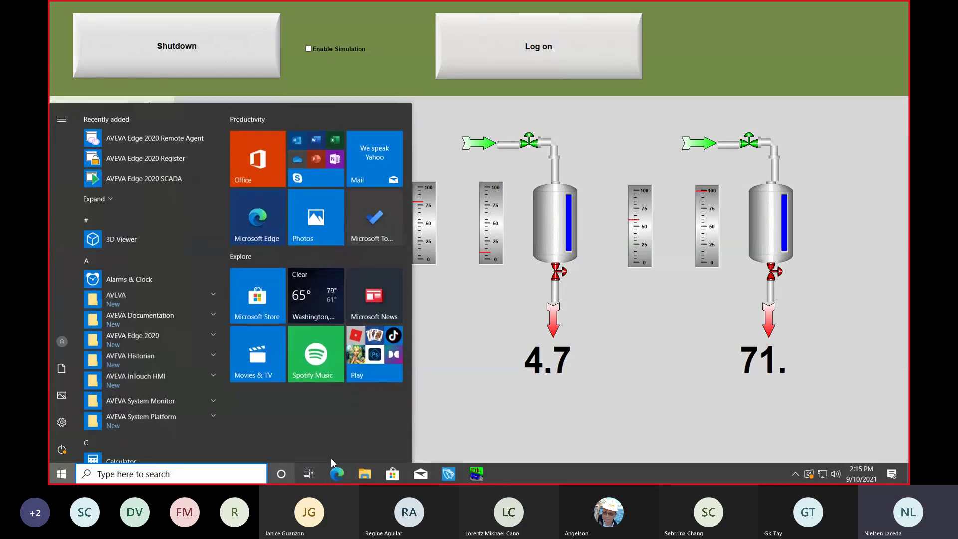
left_click(365, 474)
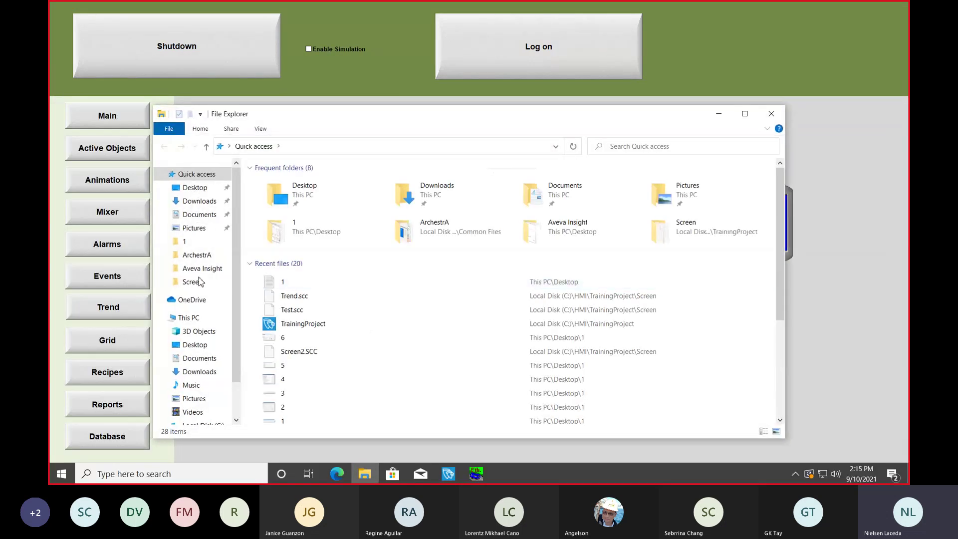
left_click(280, 283)
double_click(280, 283)
left_click_drag(203, 92, 110, 92)
key("ctrl+c")
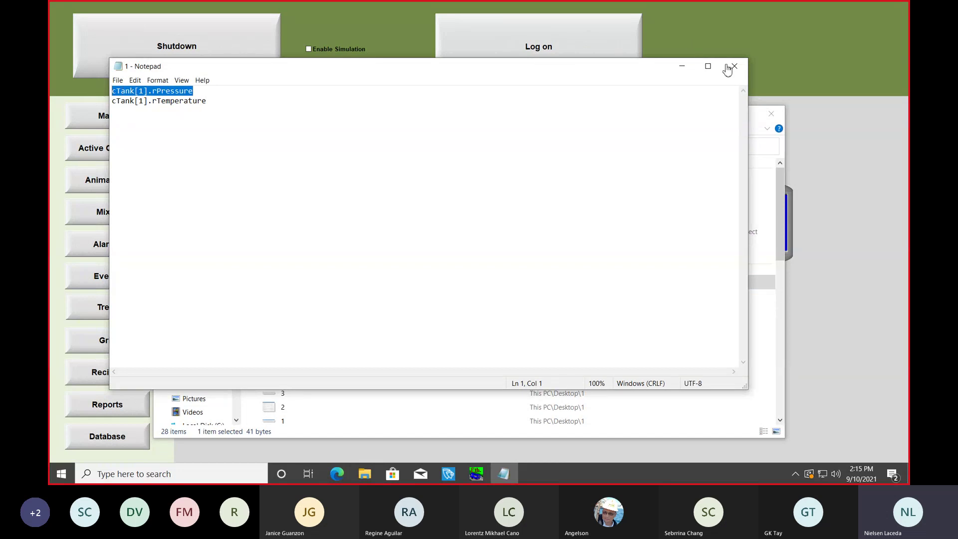
left_click(738, 71)
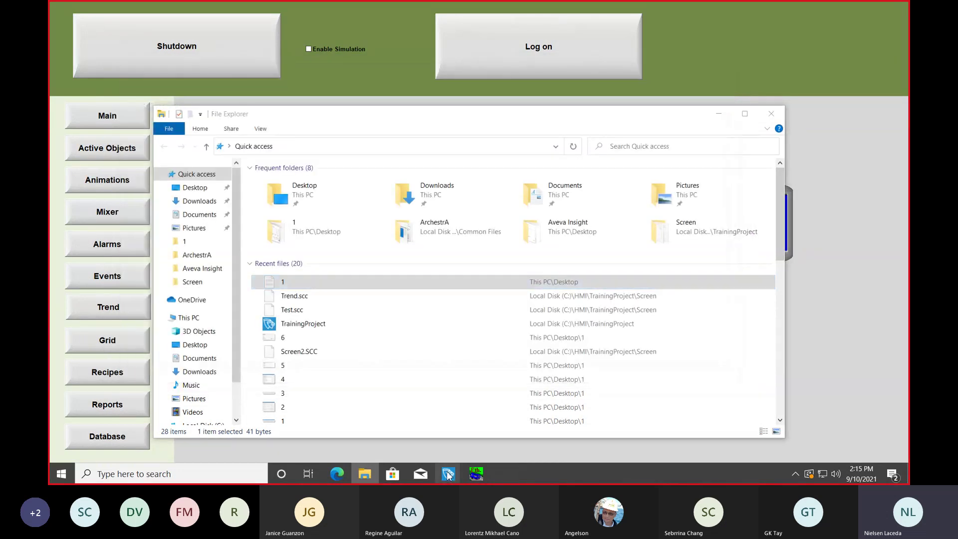
mouse_move(448, 474)
left_click(539, 399)
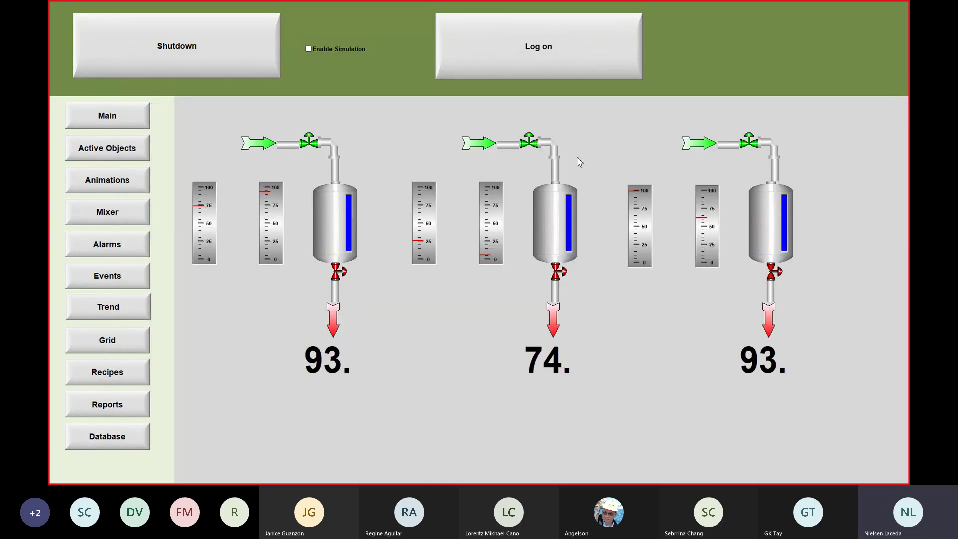
key("alt+F4")
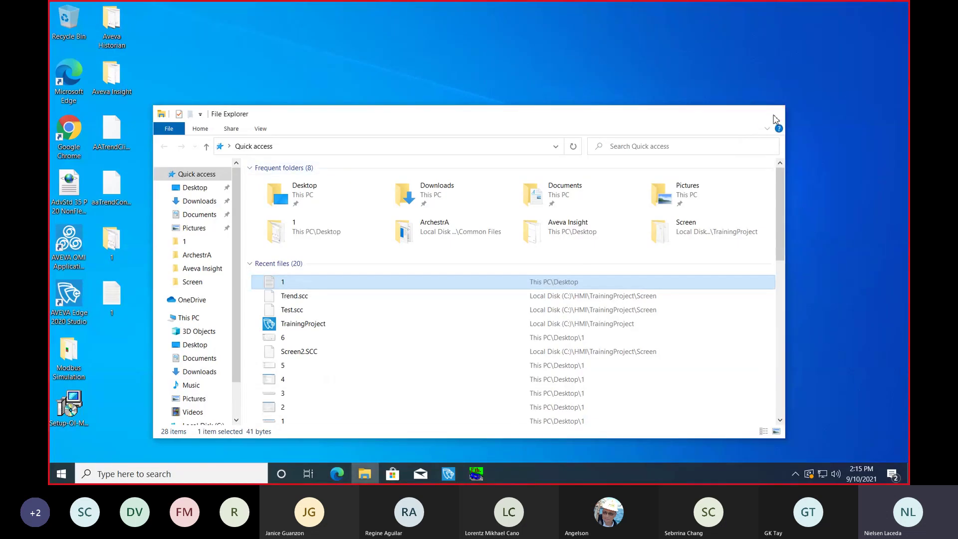
left_click(773, 113)
left_click(449, 477)
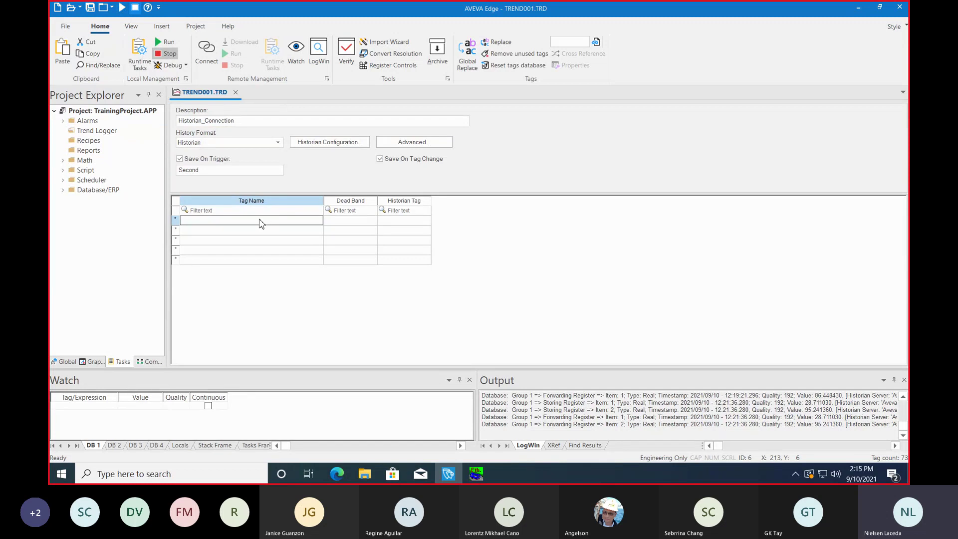
Step: Add tags cTank[1].rPressure and cTank[1].rTemperature to the trend sheet's rows 1 and 2
key("ctrl+v")
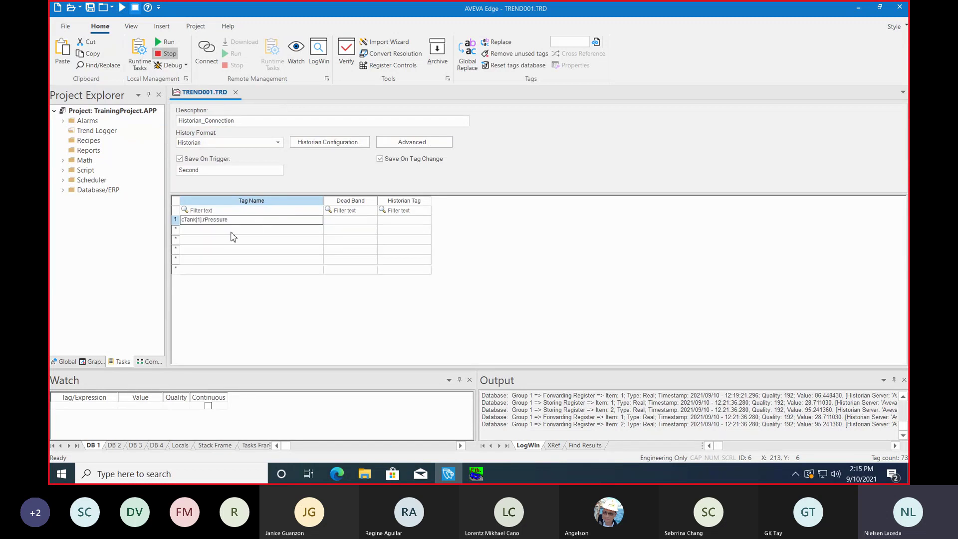
left_click(230, 233)
key("ctrl+v")
left_click(231, 232)
key("BackSpace")
key("BackSpace")
key("BackSpace")
key("BackSpace")
key("BackSpace")
key("BackSpace")
key("BackSpace")
key("BackSpace")
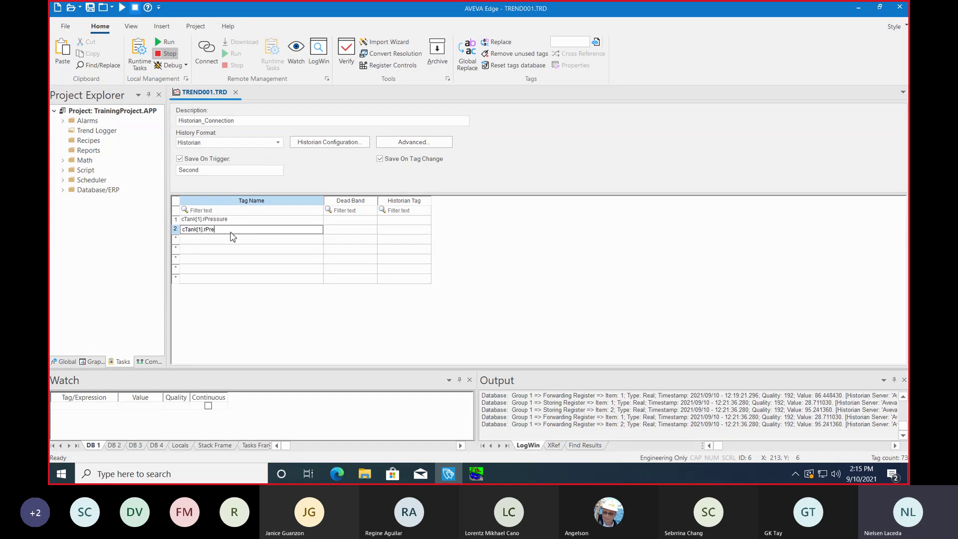
type("Temperatu")
key("Return")
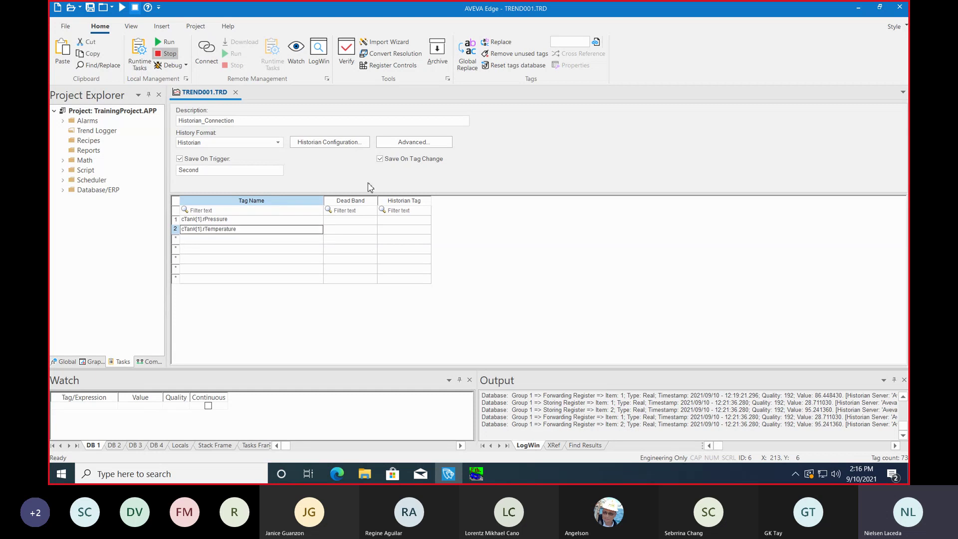
Step: Save the trend sheet as sheet number 1
right_click(198, 94)
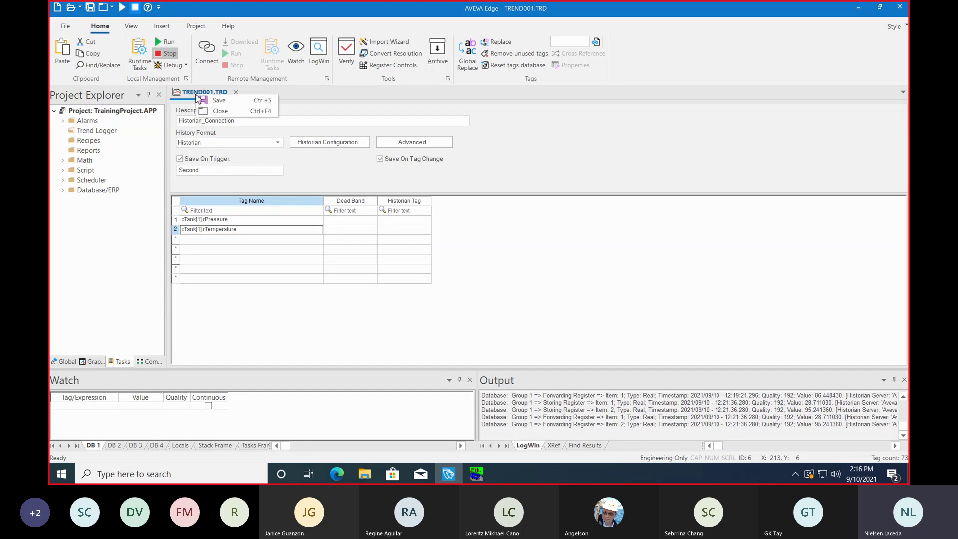
left_click(214, 101)
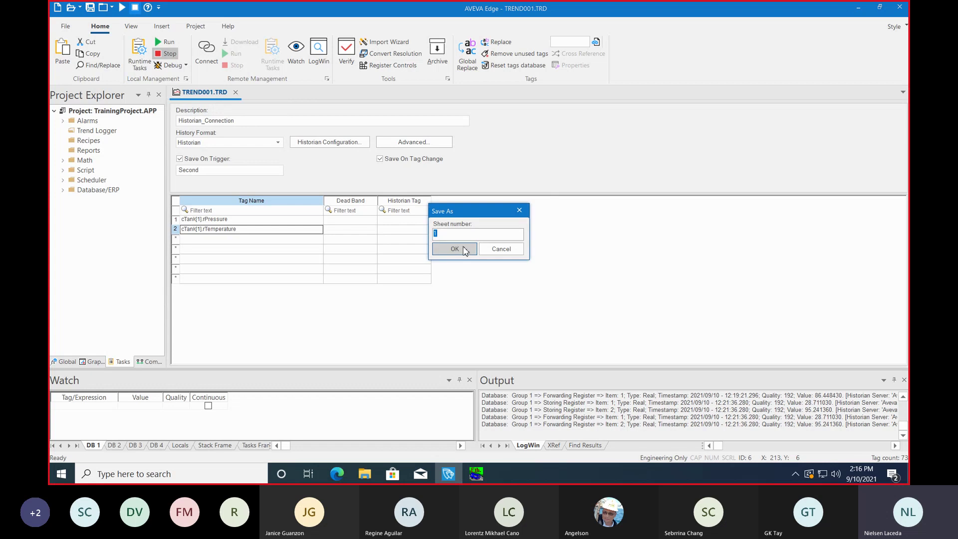
left_click(464, 250)
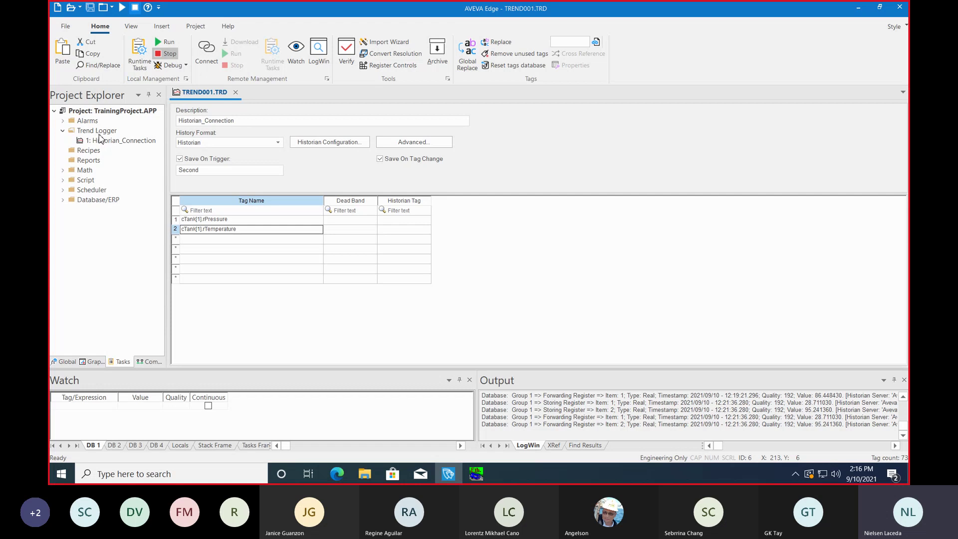
Step: Close the trend sheet and insert a new blank screen described Trend
left_click(235, 94)
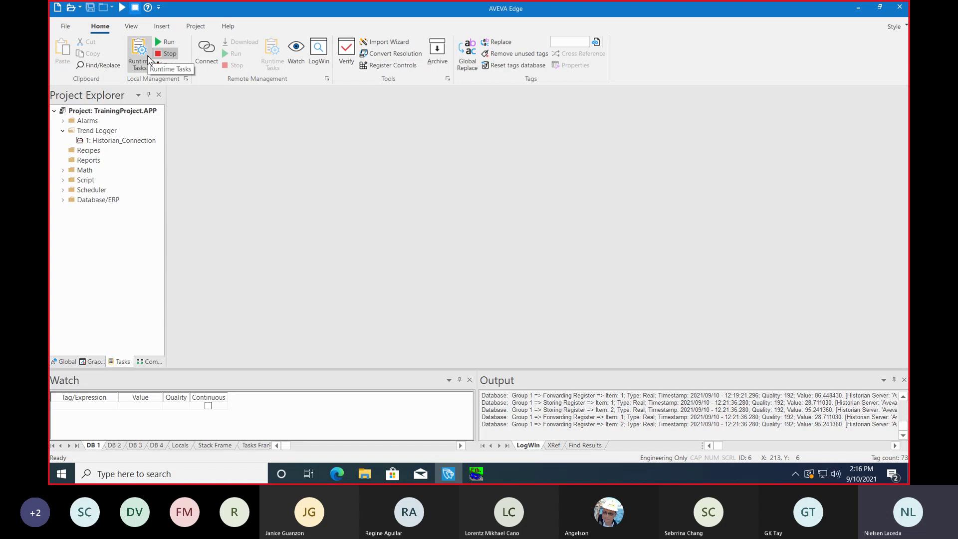
left_click(167, 33)
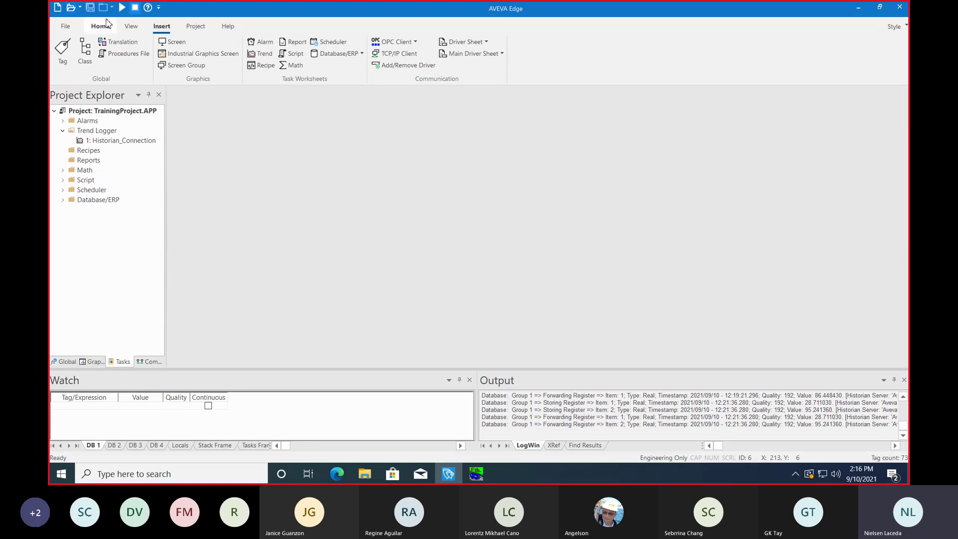
left_click(174, 42)
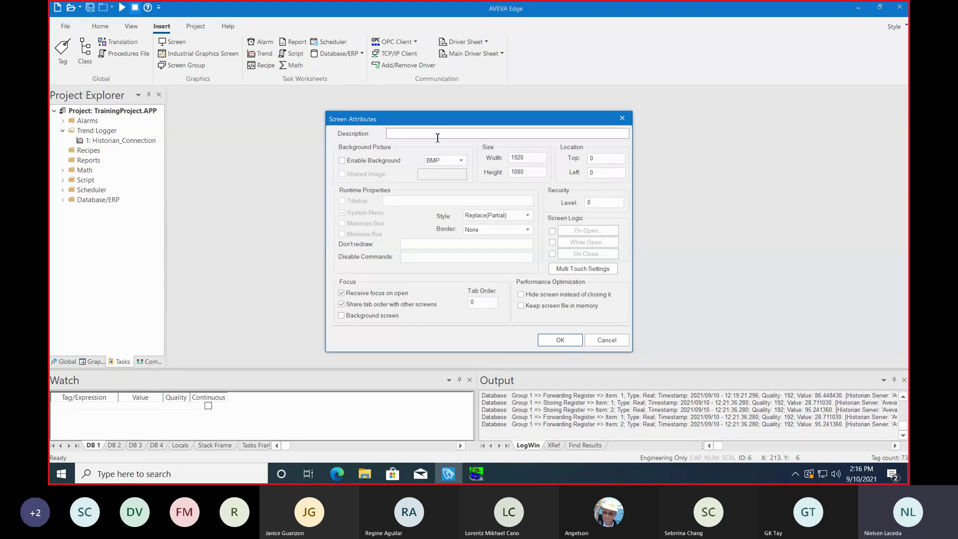
type("Trend")
left_click(573, 342)
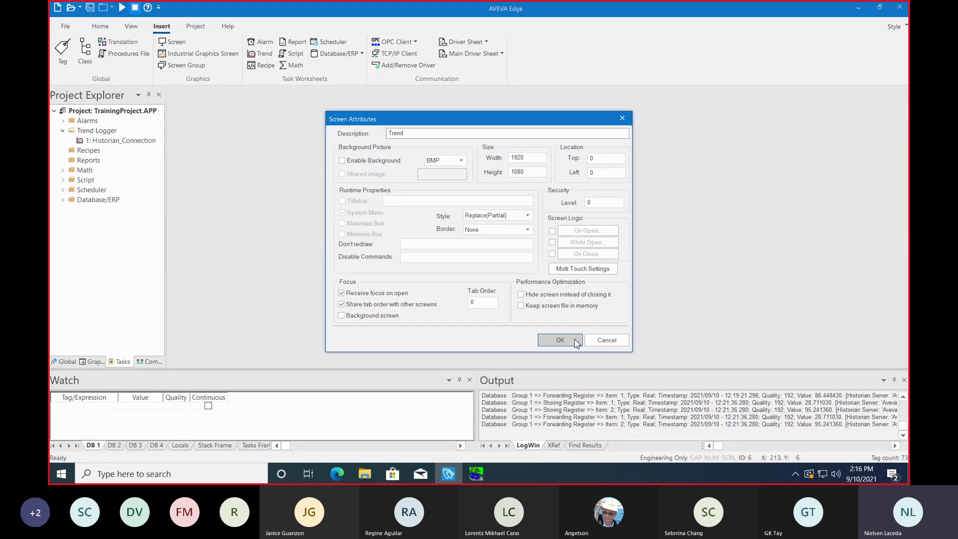
left_click(576, 343)
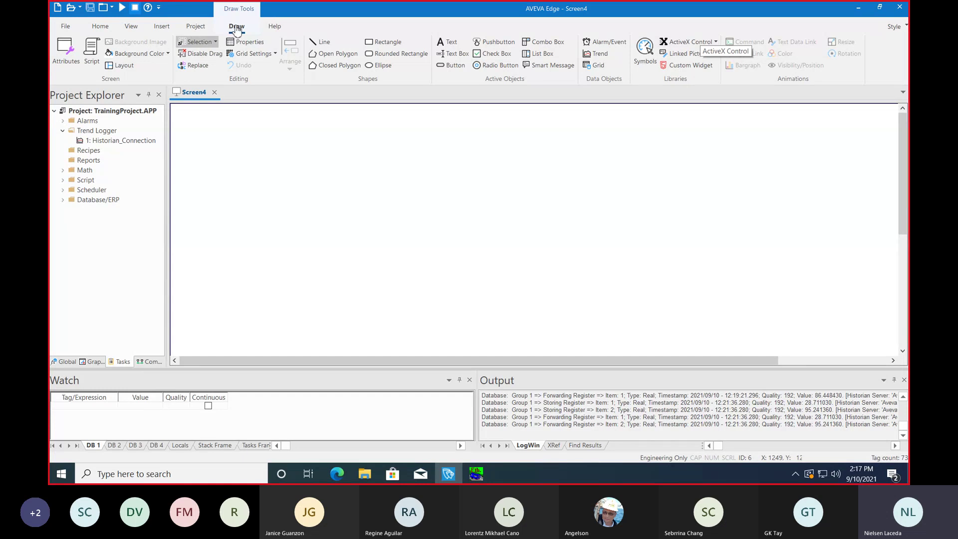
Step: Insert an aaHistClientTrend ActiveX control on Screen4, then resize and position it
left_click(692, 44)
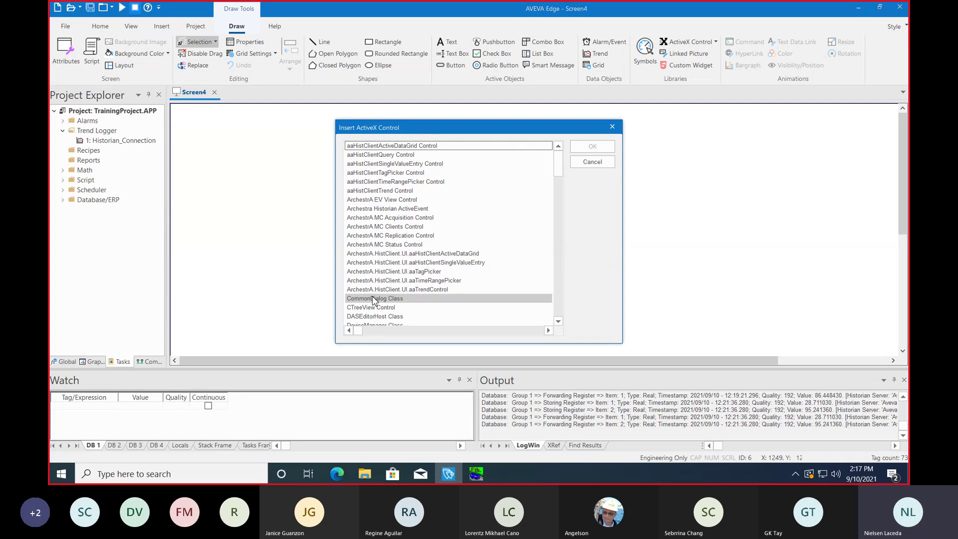
left_click(397, 192)
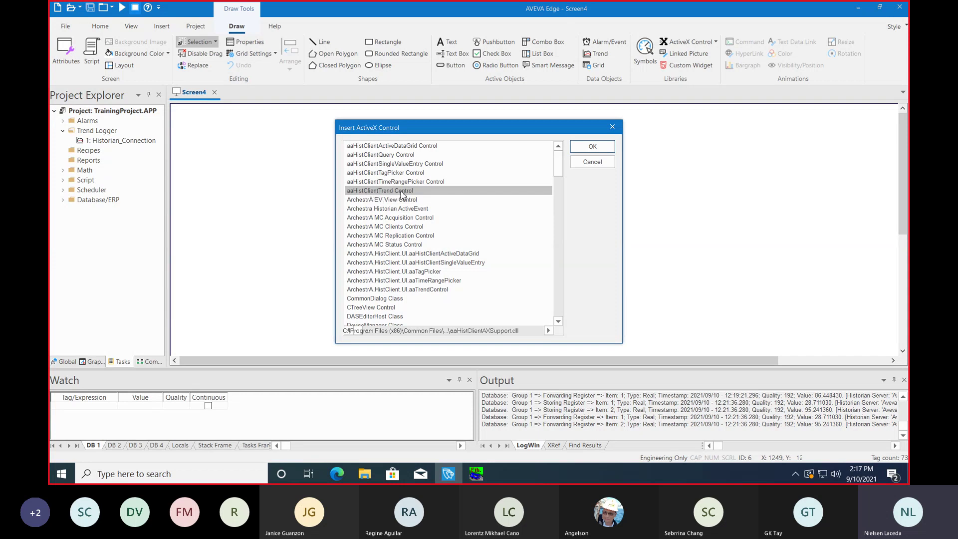
left_click(586, 149)
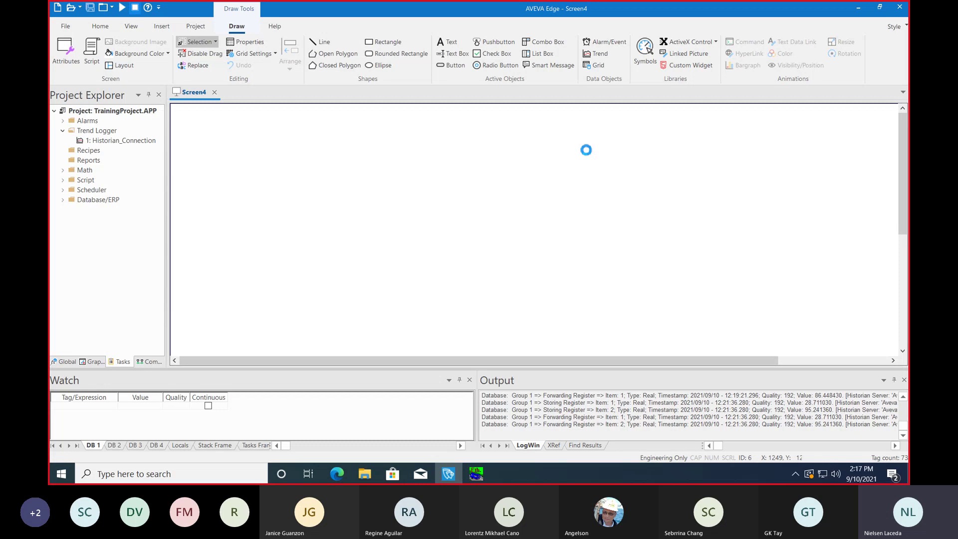
left_click_drag(339, 190, 701, 327)
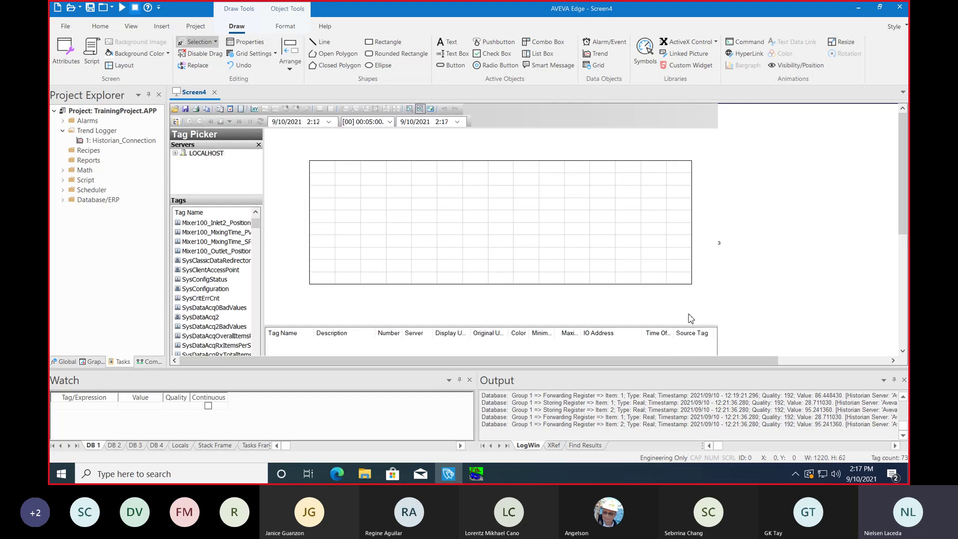
left_click_drag(278, 160, 229, 167)
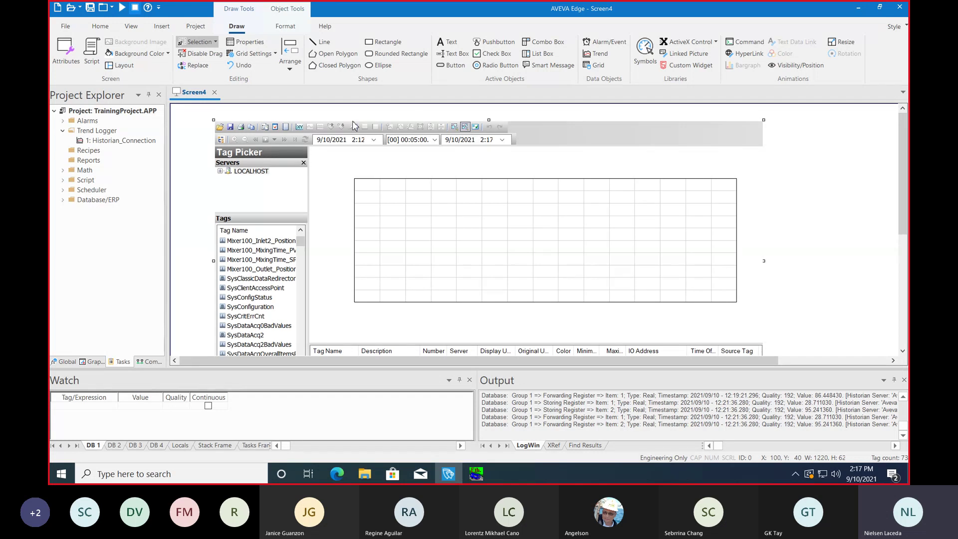
Step: Save Screen4 as Trend.scc, then close the Trend.scc tab
right_click(191, 95)
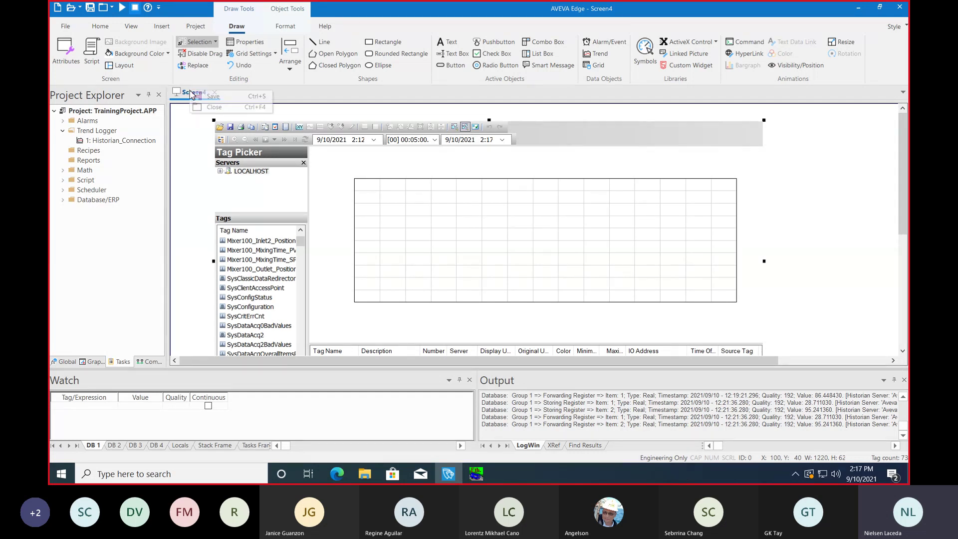
left_click(212, 97)
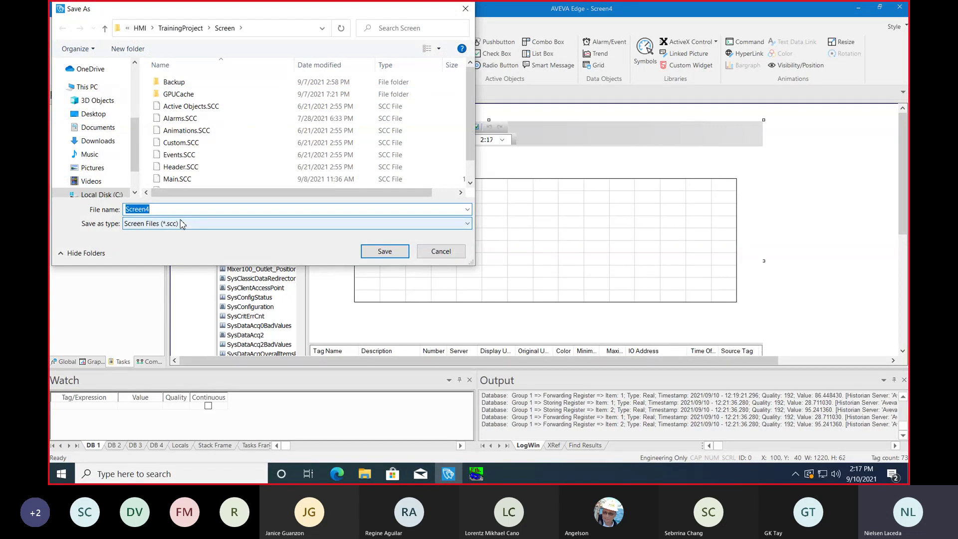
left_click(182, 224)
left_click(183, 224)
type("Trend")
left_click(402, 252)
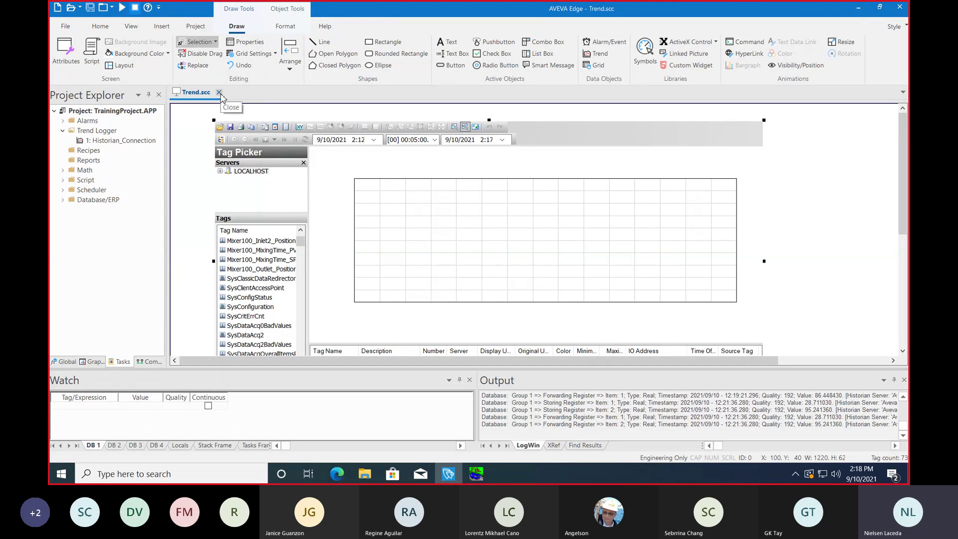
left_click(221, 94)
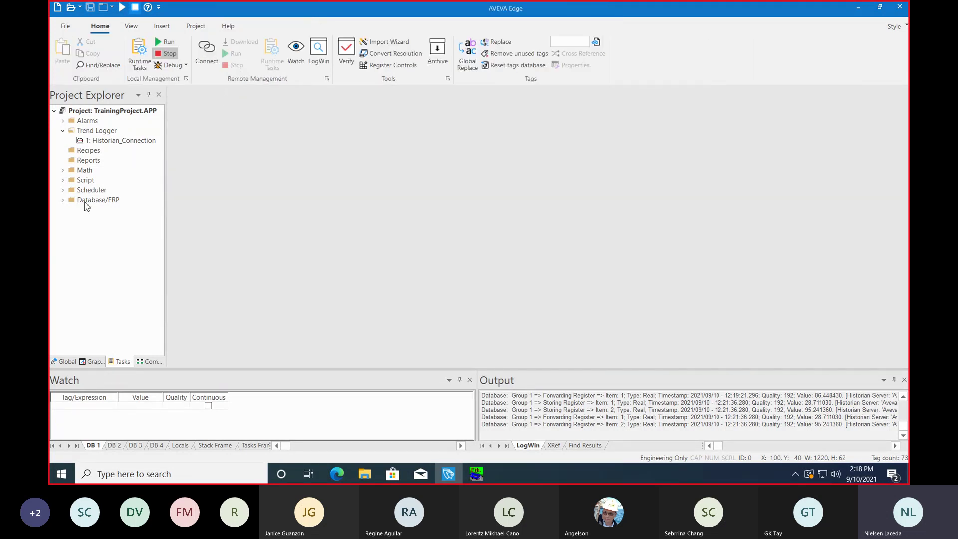
Step: Open the Navigation screen for editing and bring up the Trend button's properties
left_click(95, 363)
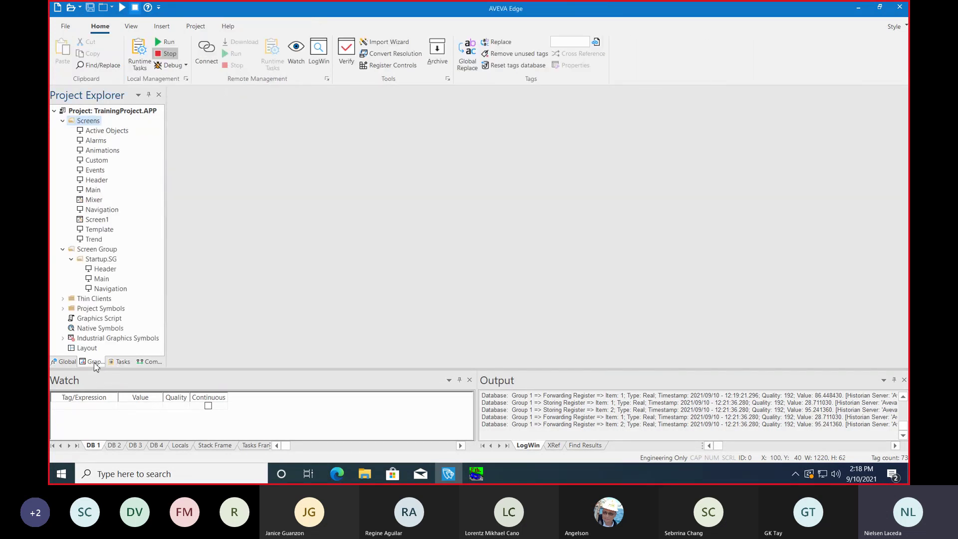
left_click(106, 211)
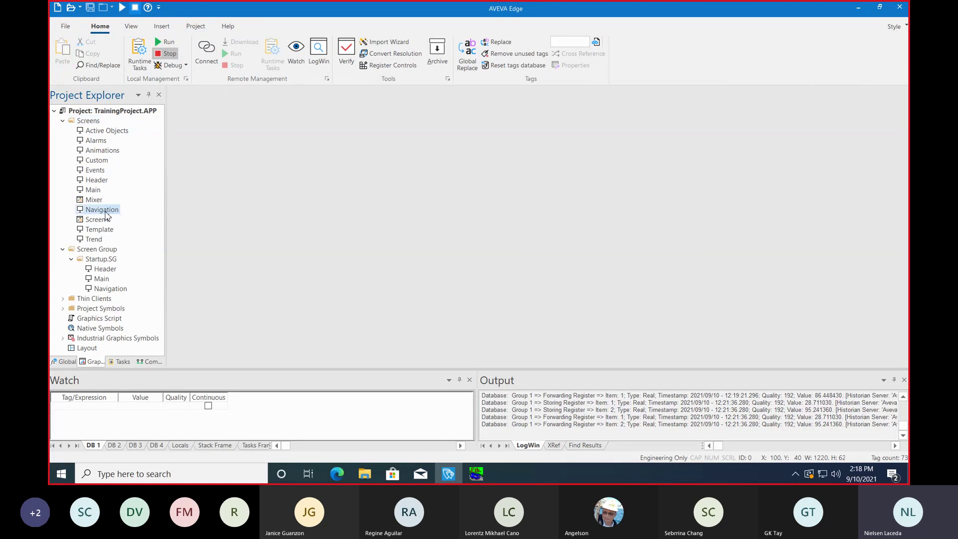
double_click(105, 212)
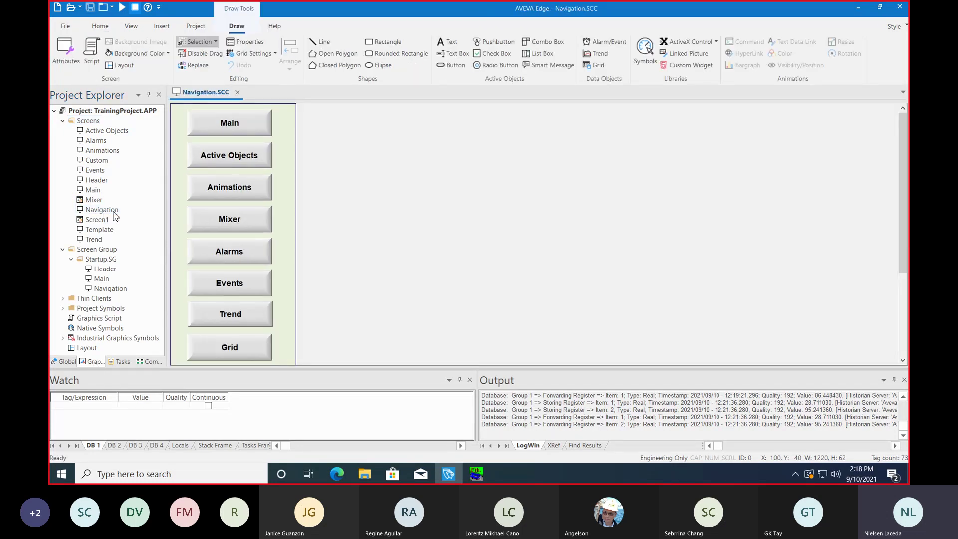
left_click(236, 320)
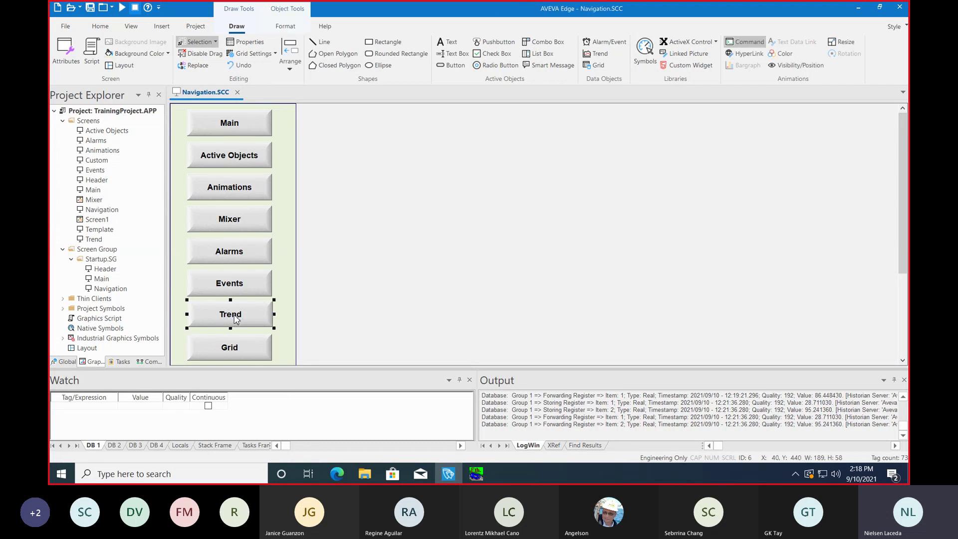
key("Escape")
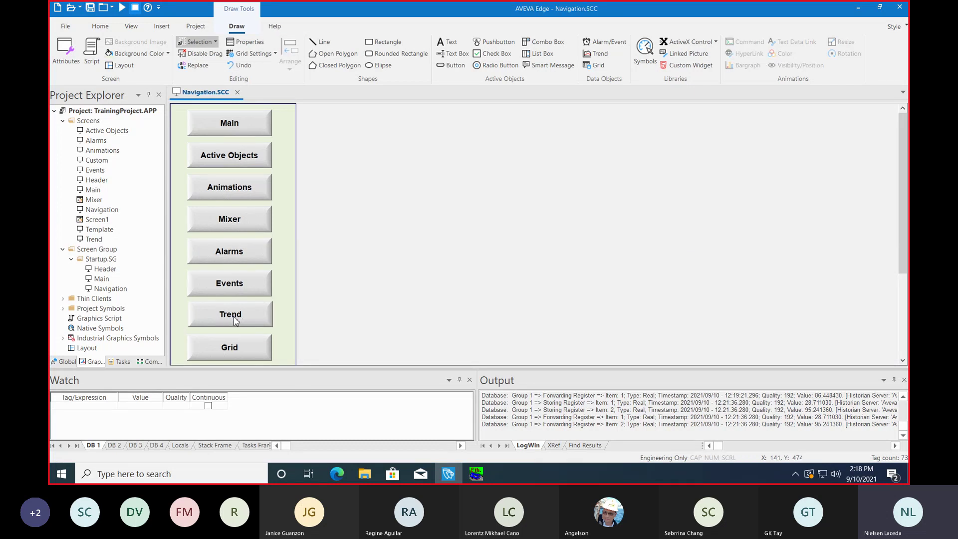
left_click(237, 320)
double_click(236, 320)
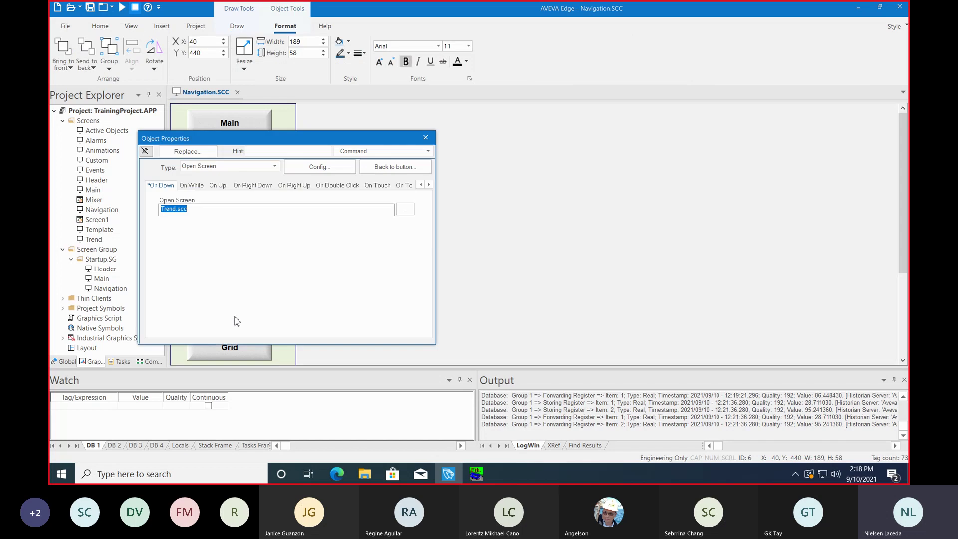
Step: Set the Trend button's Open Screen target to Trend.scc and close its properties
left_click(384, 214)
key("BackSpace")
key("BackSpace")
key("BackSpace")
key("BackSpace")
key("BackSpace")
key("BackSpace")
key("BackSpace")
key("BackSpace")
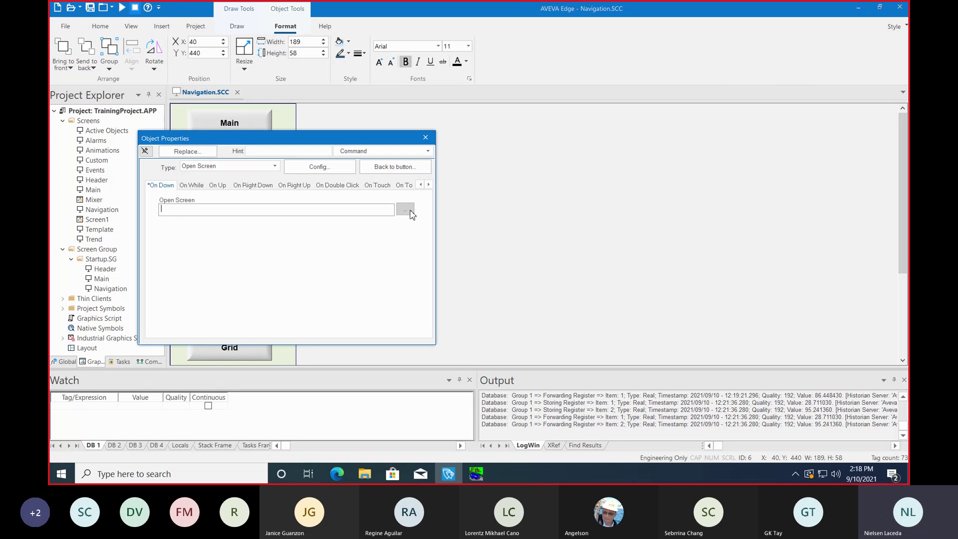
left_click(406, 210)
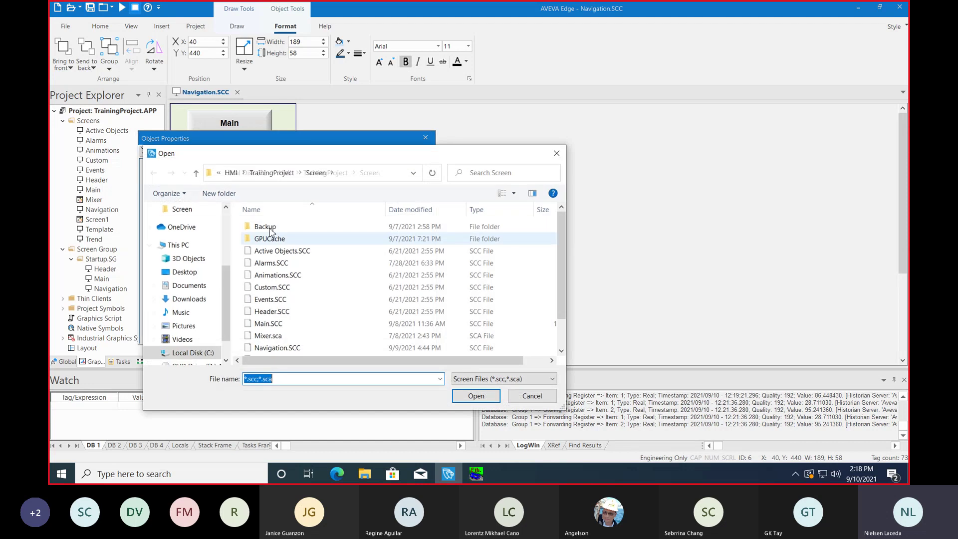
scroll(563, 248, "down", 3)
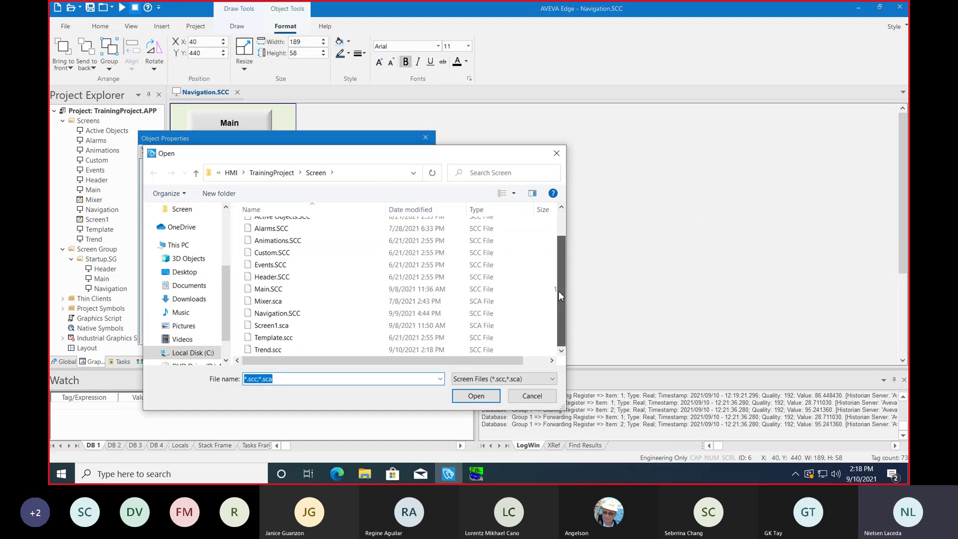
left_click(272, 351)
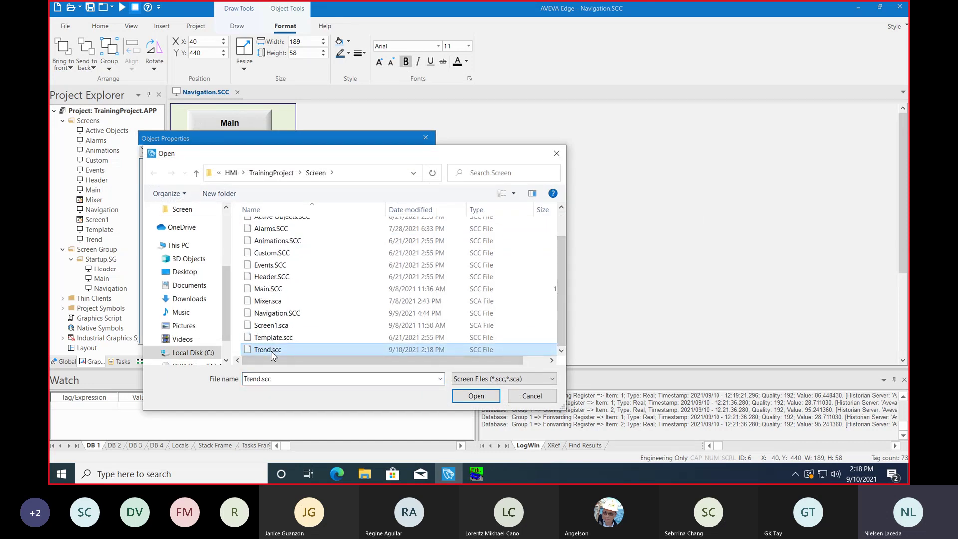
left_click(479, 399)
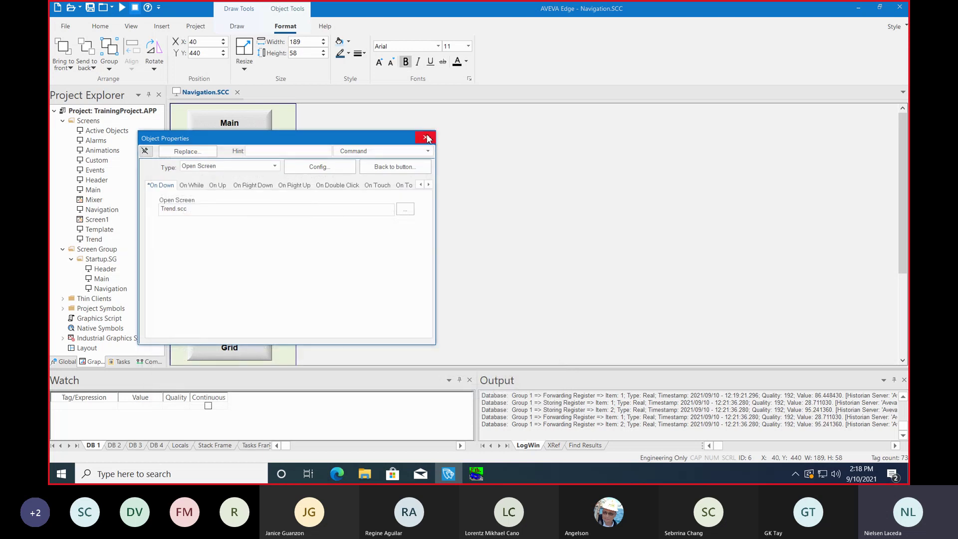
left_click(427, 138)
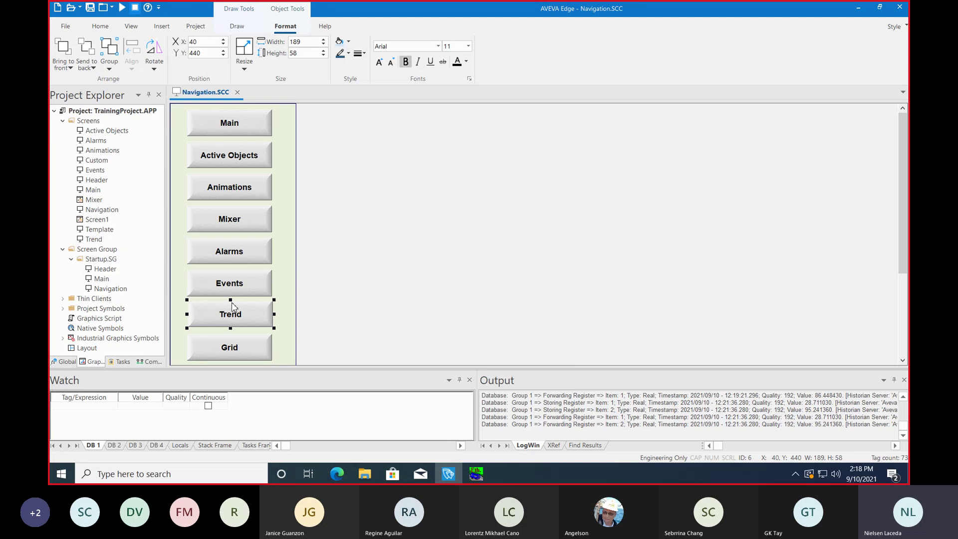
Step: Save and close Navigation.SCC, then run the project to show the three-tank overview
right_click(201, 94)
left_click(222, 101)
right_click(218, 97)
left_click(242, 109)
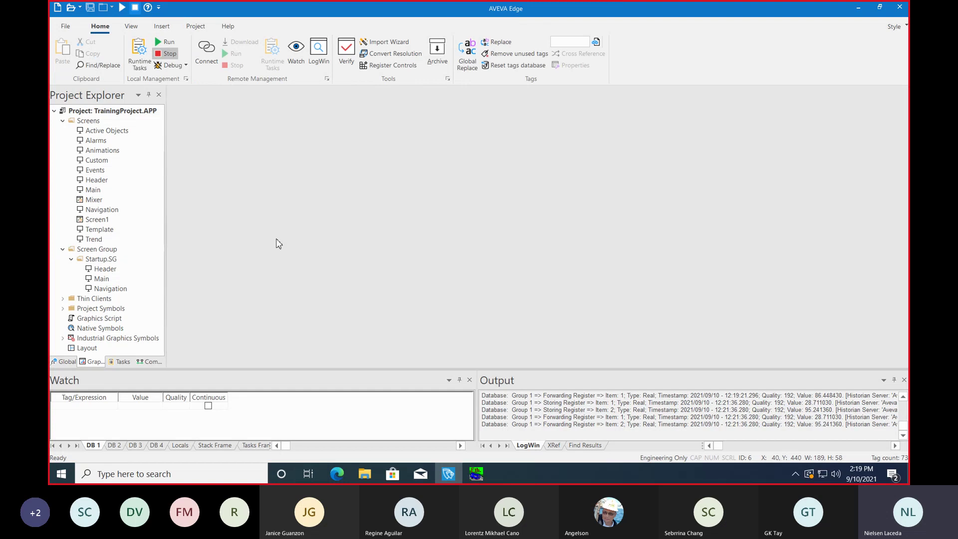
left_click(167, 43)
left_click(163, 43)
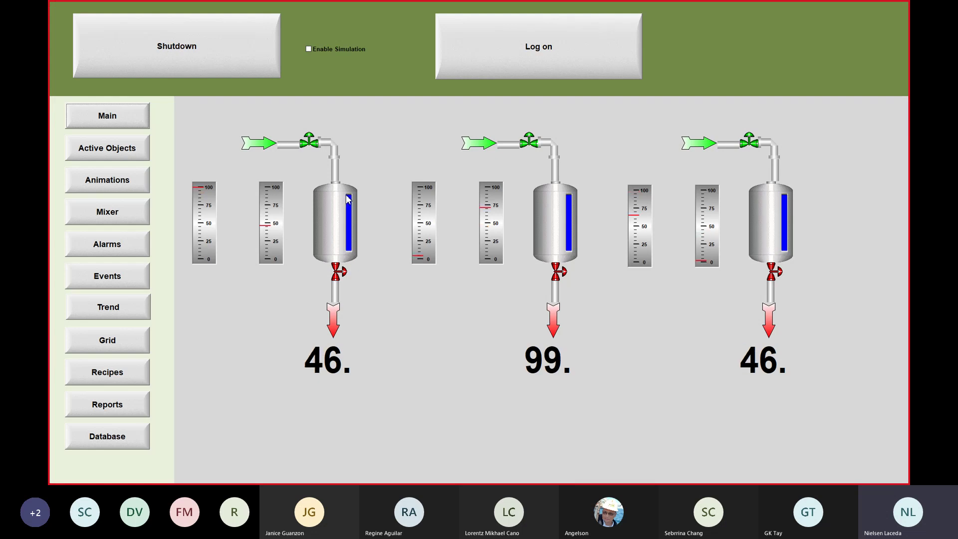
Step: Switch the runtime to the Trend page with its LOCALHOST tag list and empty chart
left_click(109, 307)
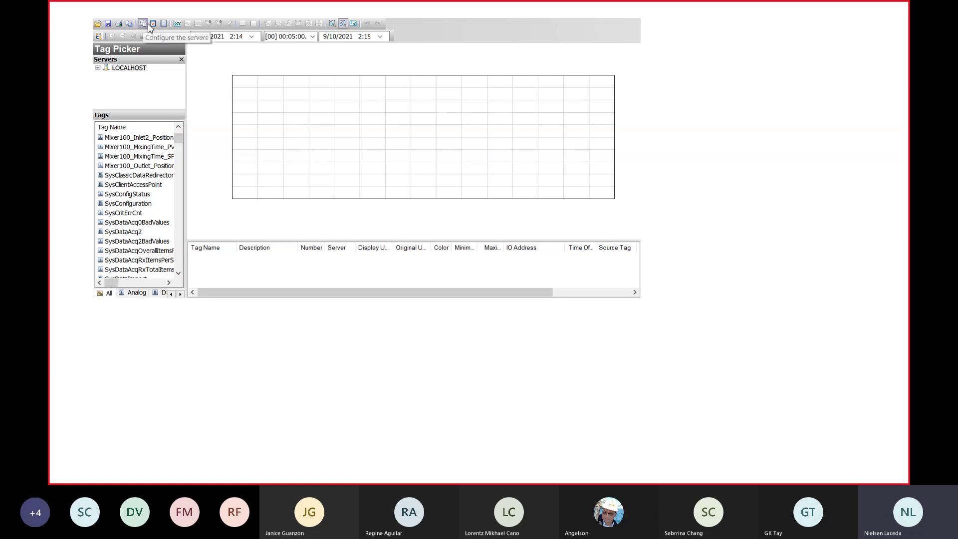
Step: Open the historian server list, edit the LOCALHOST entry, and close it with LOCALHOST kept
left_click(143, 24)
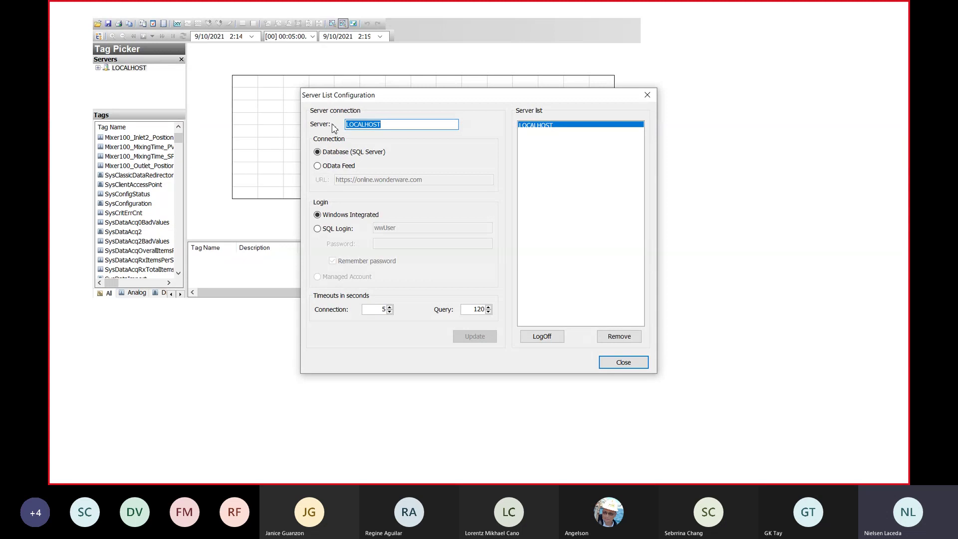
left_click(424, 127)
key("BackSpace")
key("BackSpace")
key("BackSpace")
key("BackSpace")
key("BackSpace")
key("BackSpace")
key("BackSpace")
key("BackSpace")
key("BackSpace")
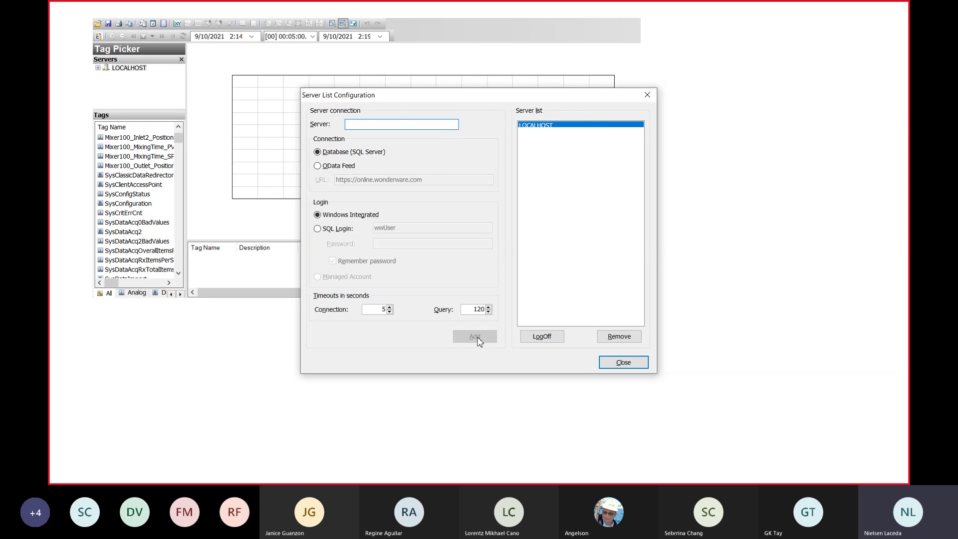
left_click(624, 362)
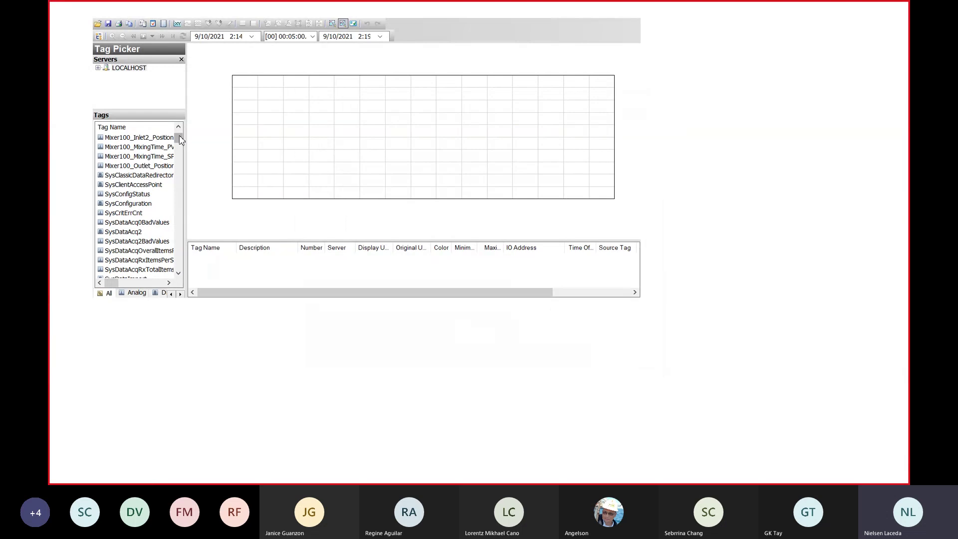
Step: Drag cTank_1_rPressure and cTank_1_rTemperature onto the runtime trend chart and switch it to live
left_click_drag(179, 138, 180, 123)
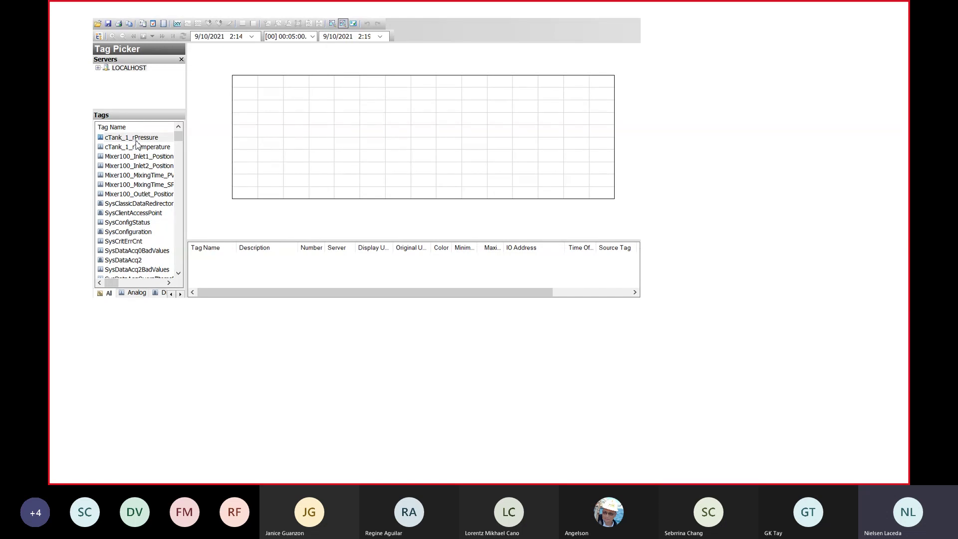
left_click_drag(142, 138, 254, 141)
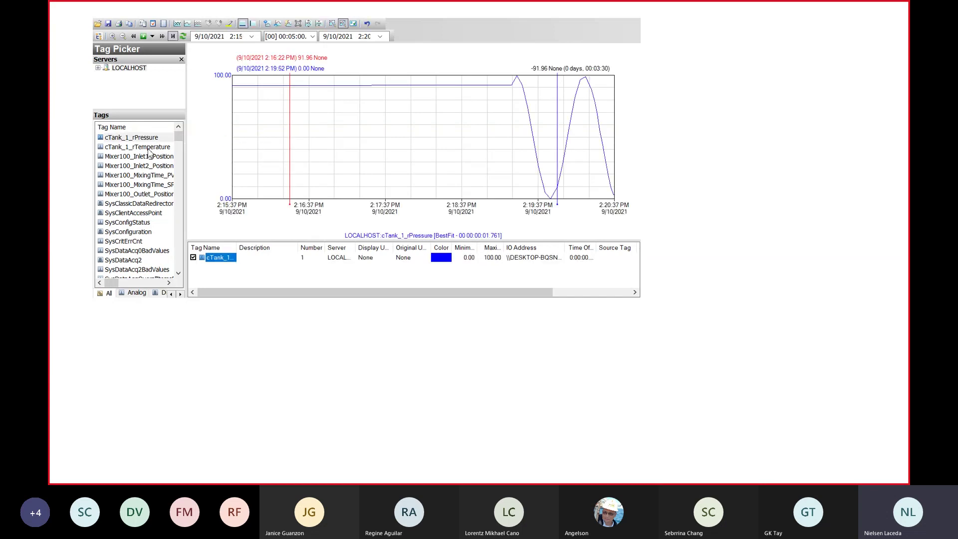
left_click_drag(148, 151, 258, 151)
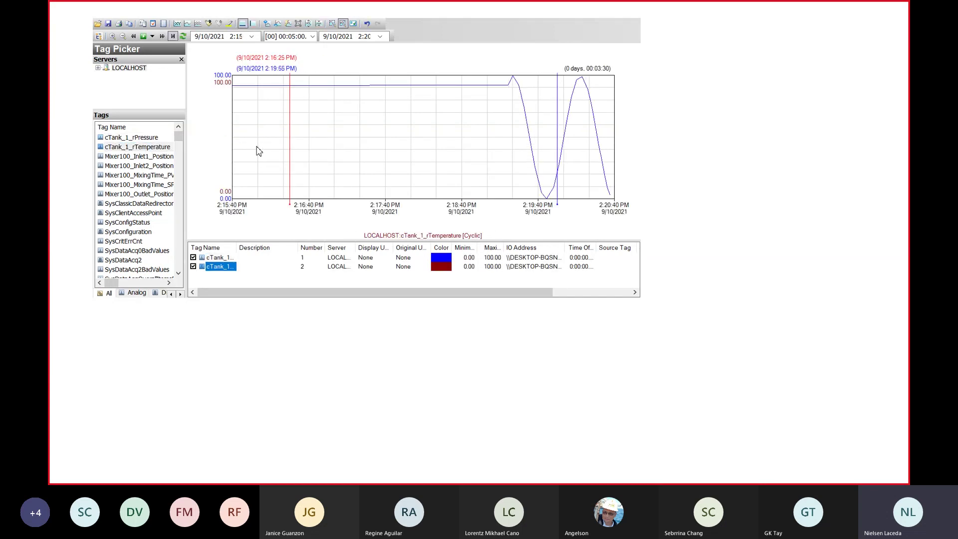
left_click(142, 37)
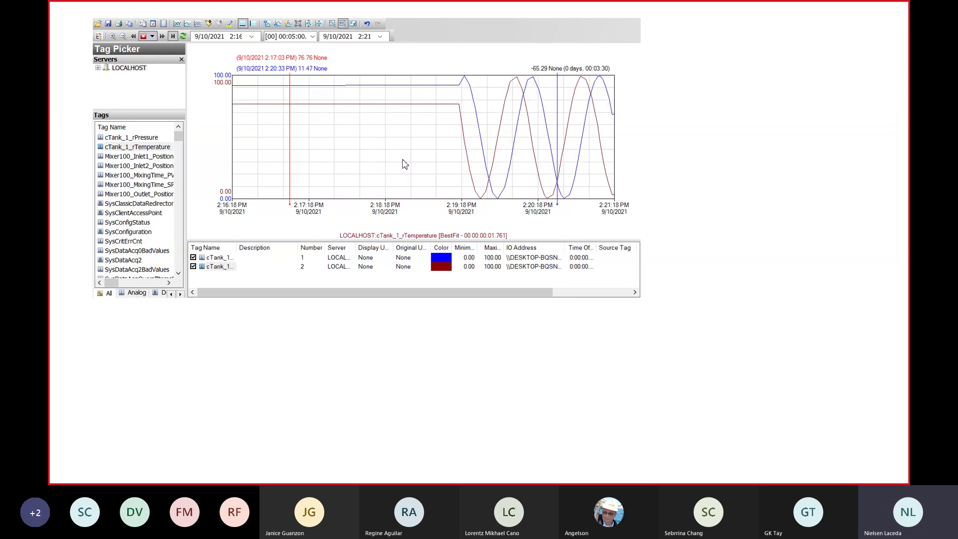
Step: Launch the Trend client from the AVEVA Historian group in the Start menu
left_click(87, 480)
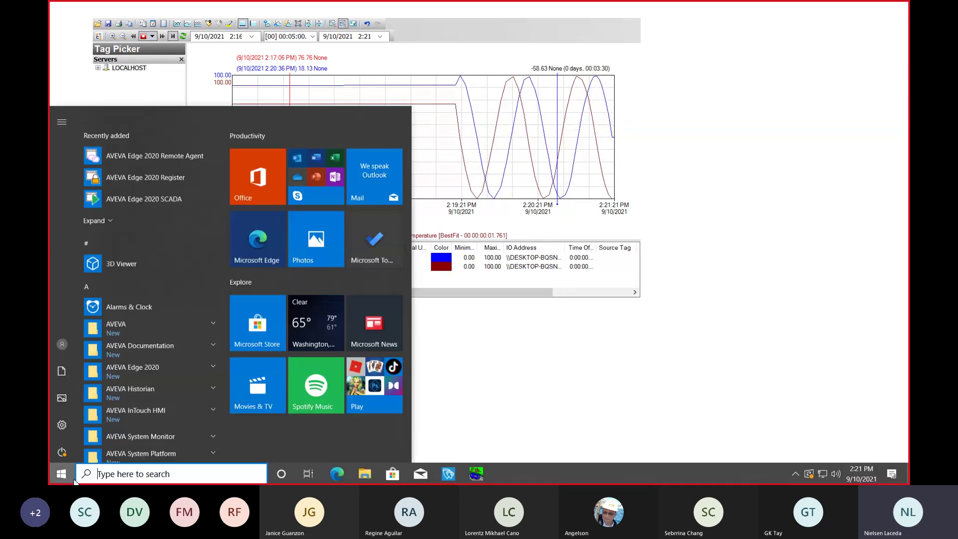
left_click(62, 480)
left_click(62, 480)
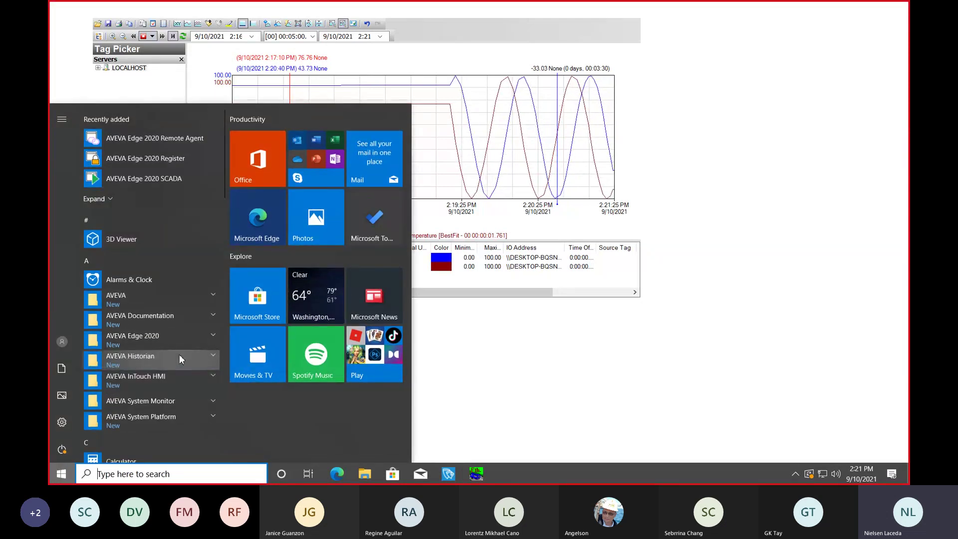
left_click(179, 356)
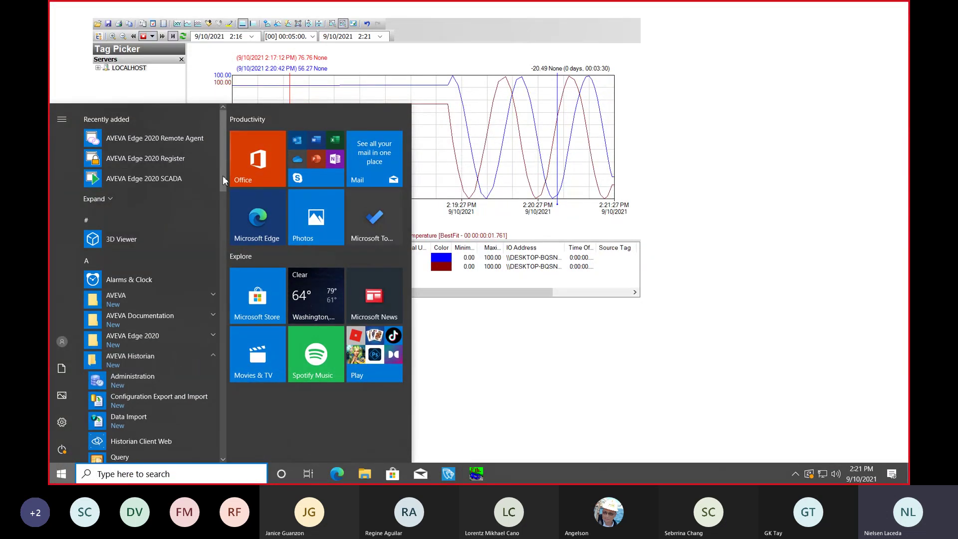
left_click_drag(222, 176, 226, 210)
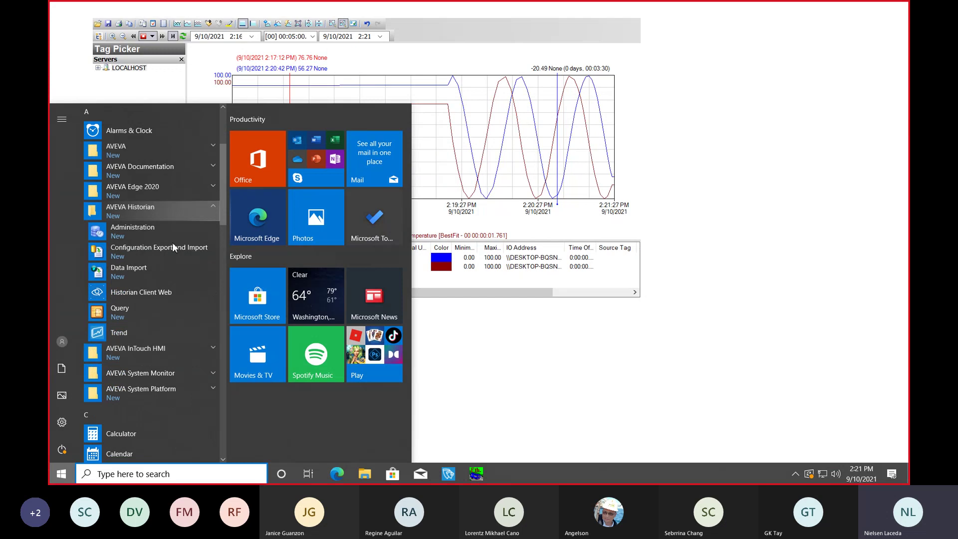
left_click(122, 333)
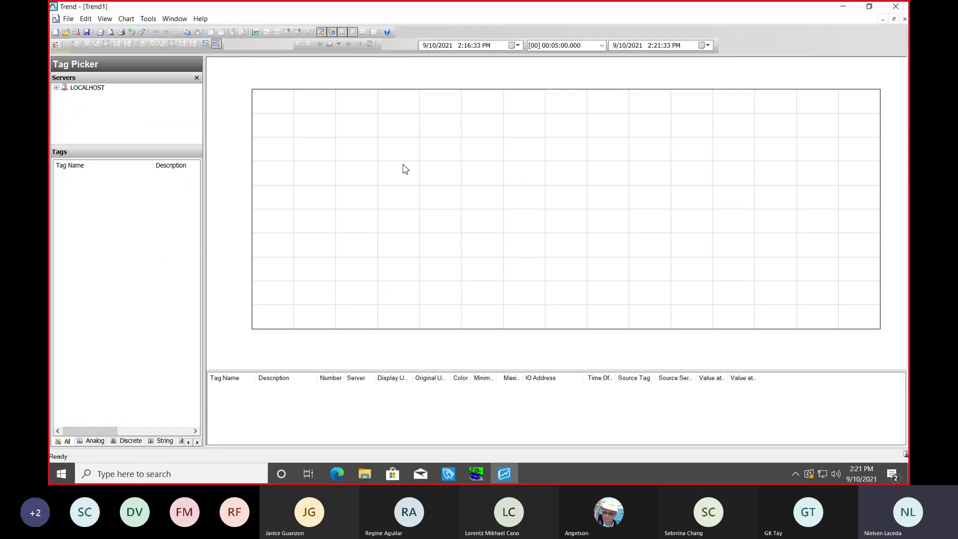
Step: Expand LOCALHOST's tags and drag cTank_1_rPressure onto the Trend1 chart
left_click(85, 88)
double_click(86, 89)
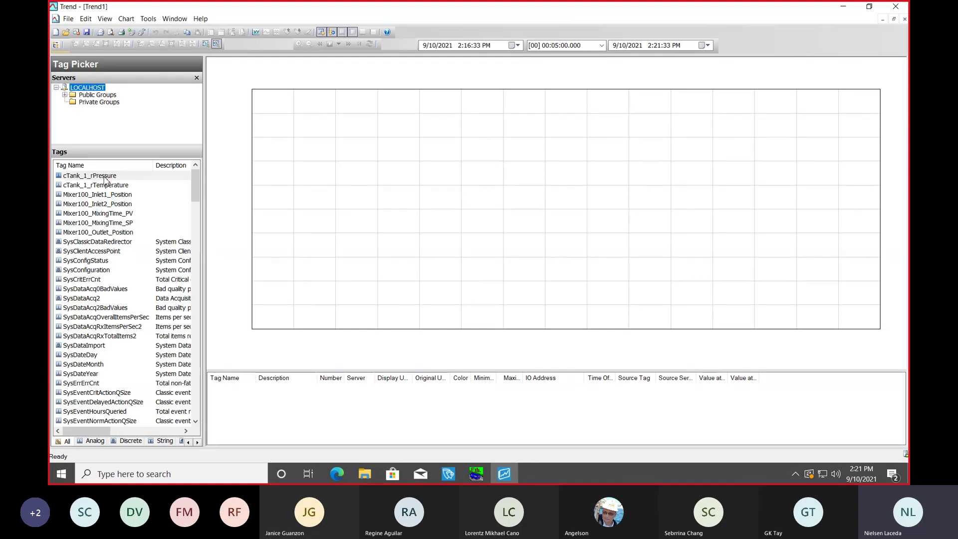
left_click_drag(106, 178, 319, 187)
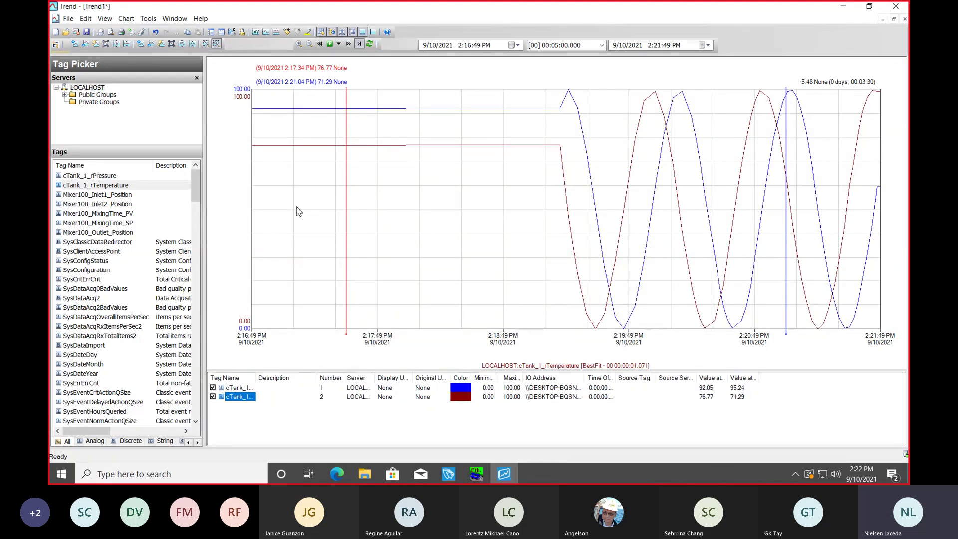
Step: Close Trend1 without saving, then close the AVEVA Edge runtime window from the taskbar
left_click(904, 5)
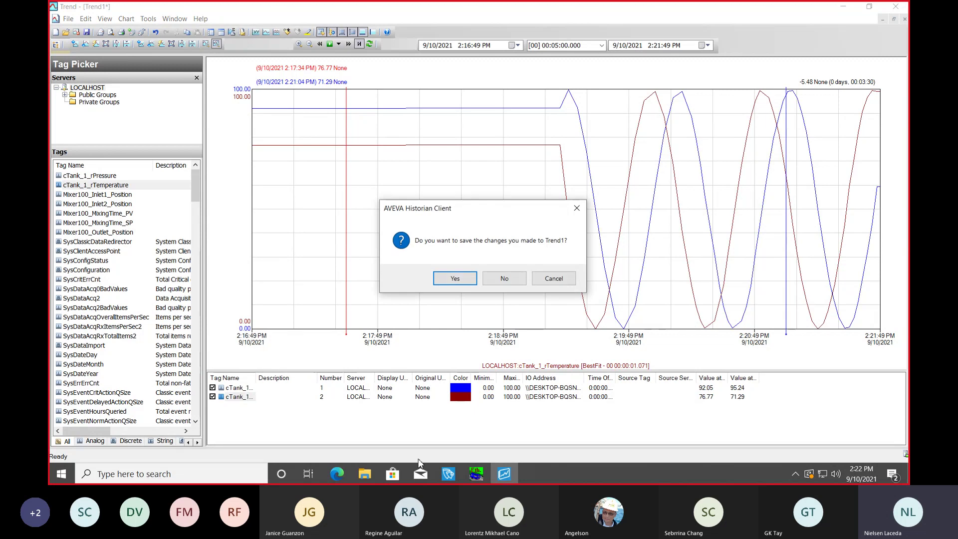
left_click(504, 279)
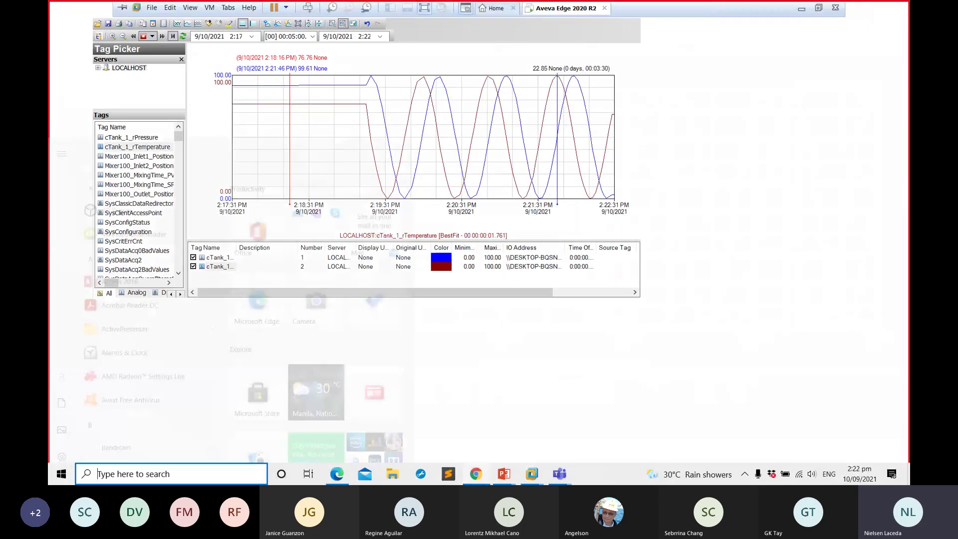
key("super")
mouse_move(531, 473)
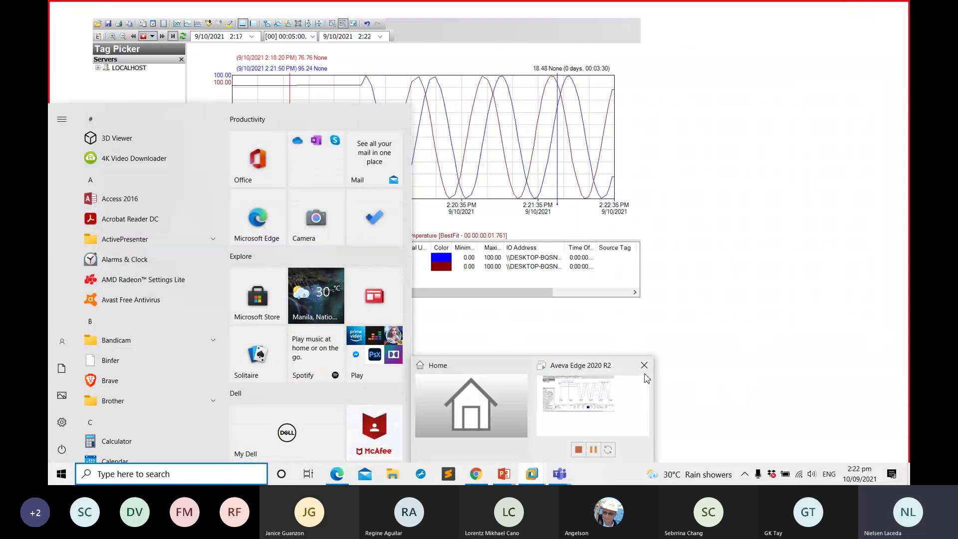
mouse_move(645, 369)
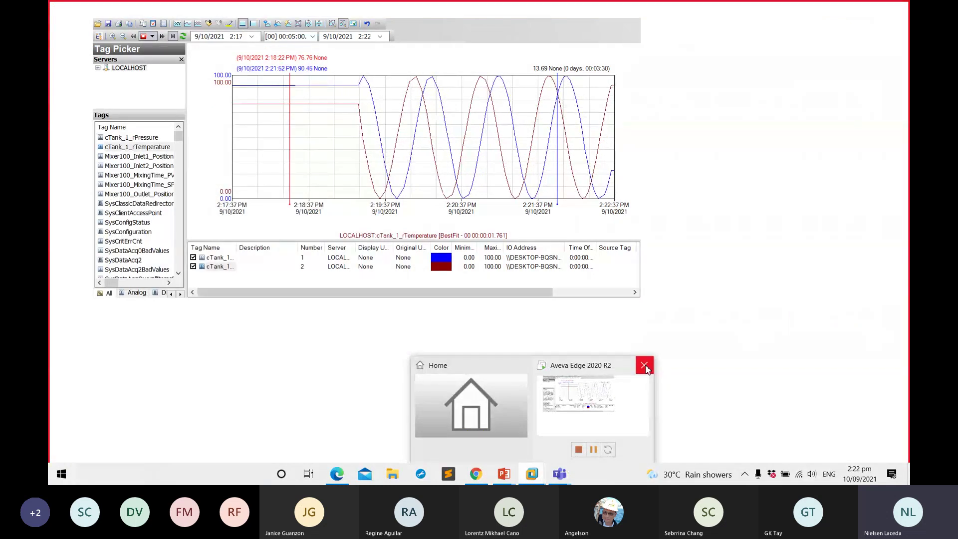
left_click(645, 369)
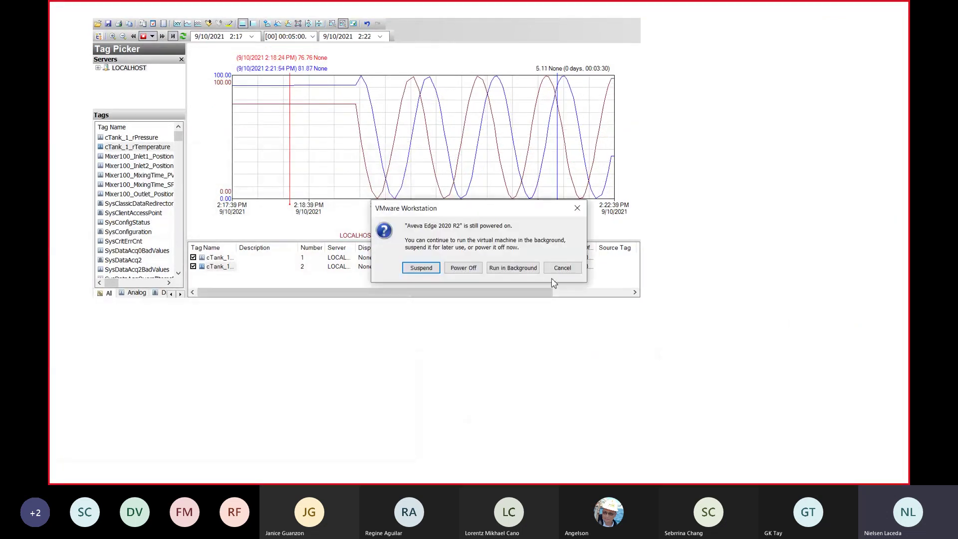
left_click(569, 270)
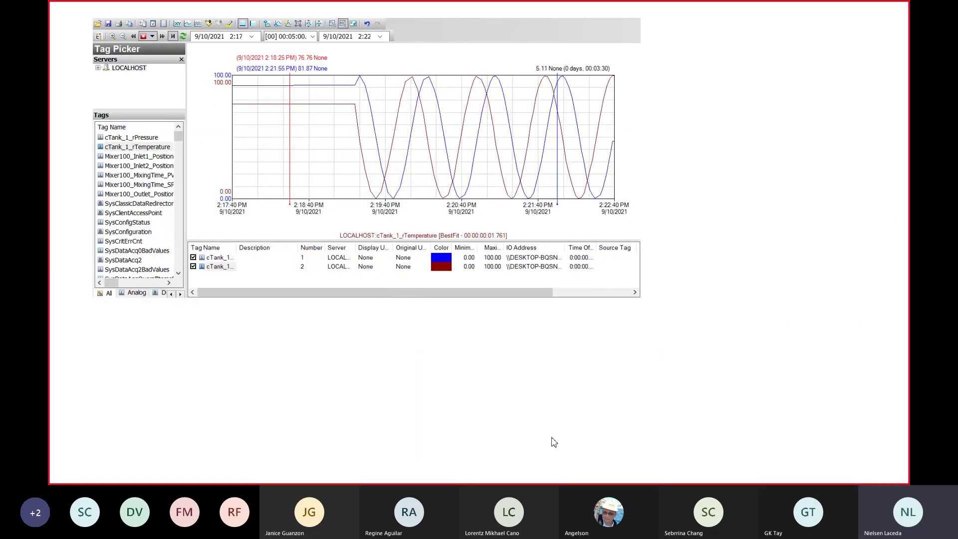
key("super")
mouse_move(448, 474)
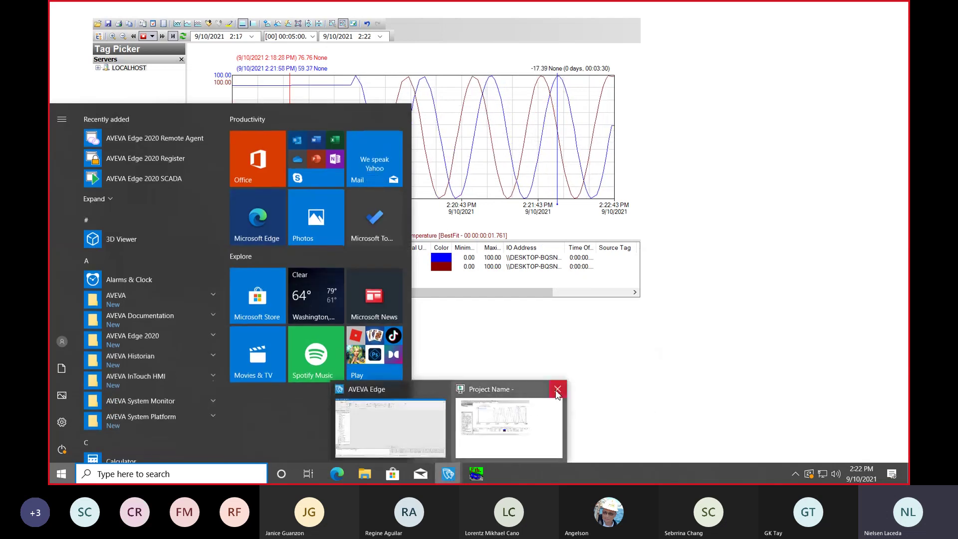
left_click(558, 390)
key("super")
key("super")
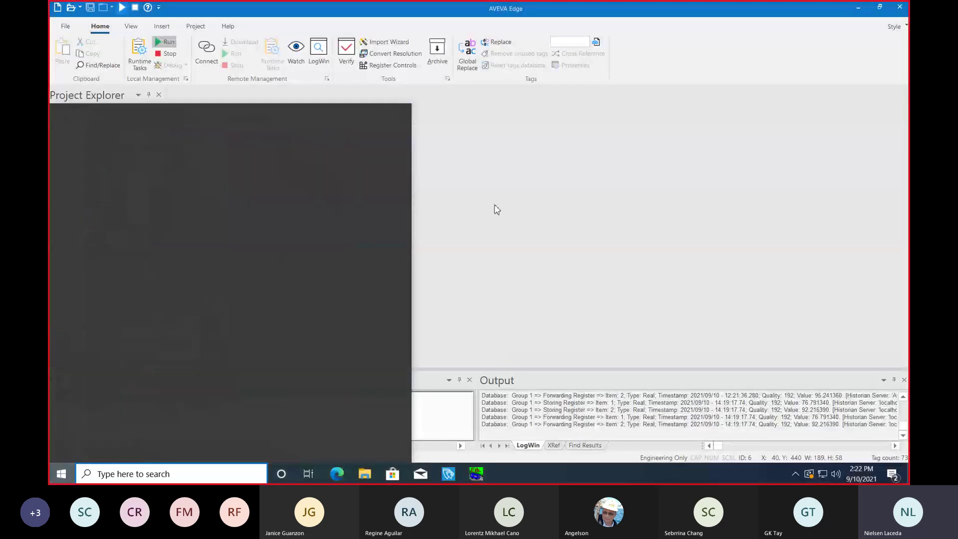
Step: Stop the project, exit the Studio ADO Gateway from the tray, and advance to the In Summary slide
left_click(171, 55)
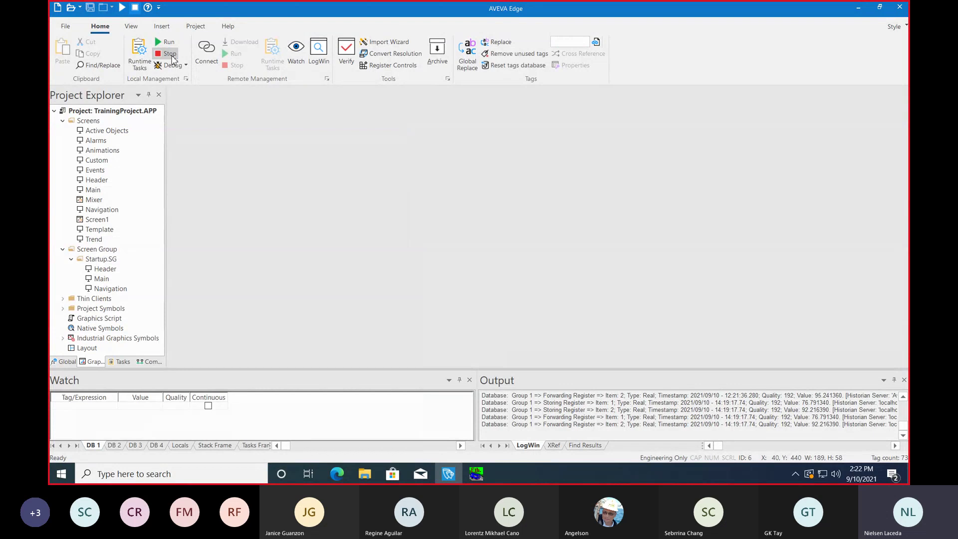
left_click(794, 474)
right_click(795, 429)
left_click(798, 453)
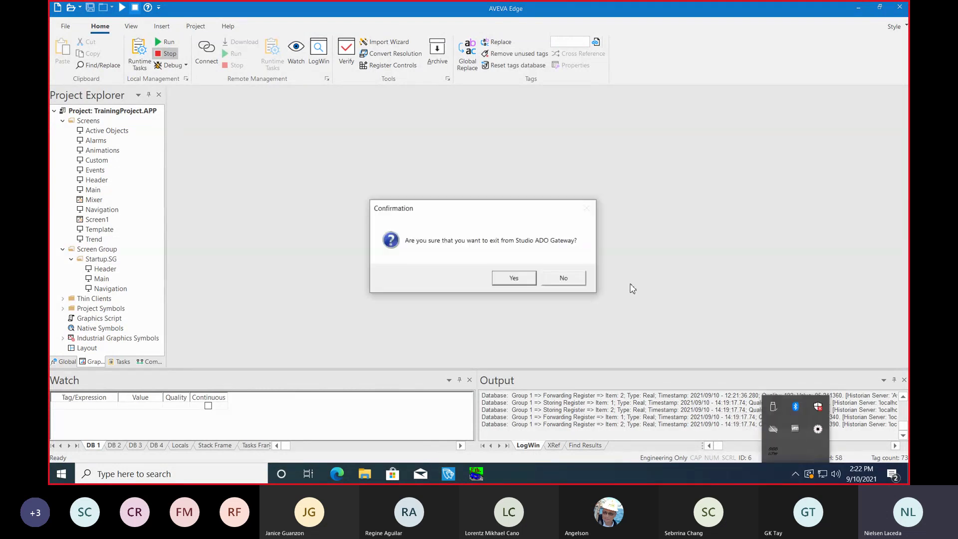
left_click(513, 278)
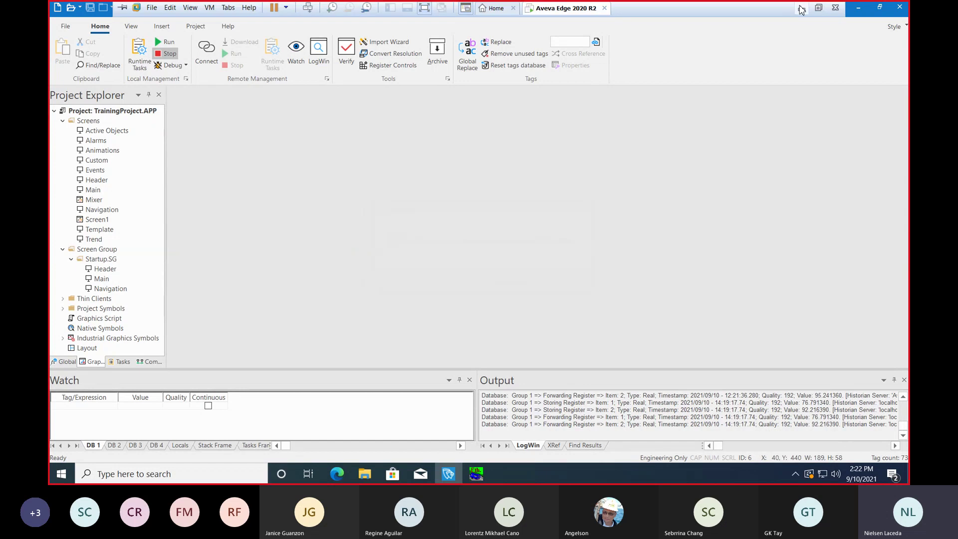
left_click(801, 9)
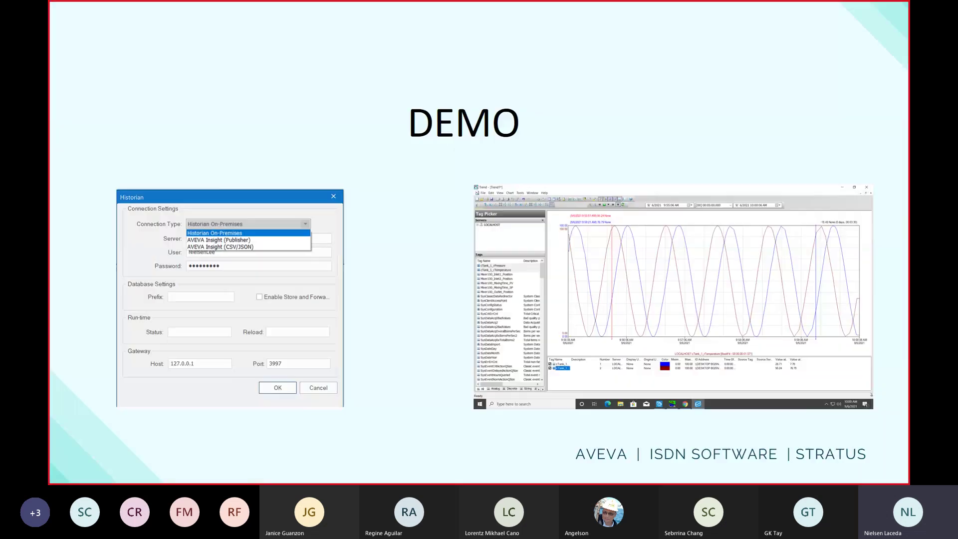
left_click(439, 136)
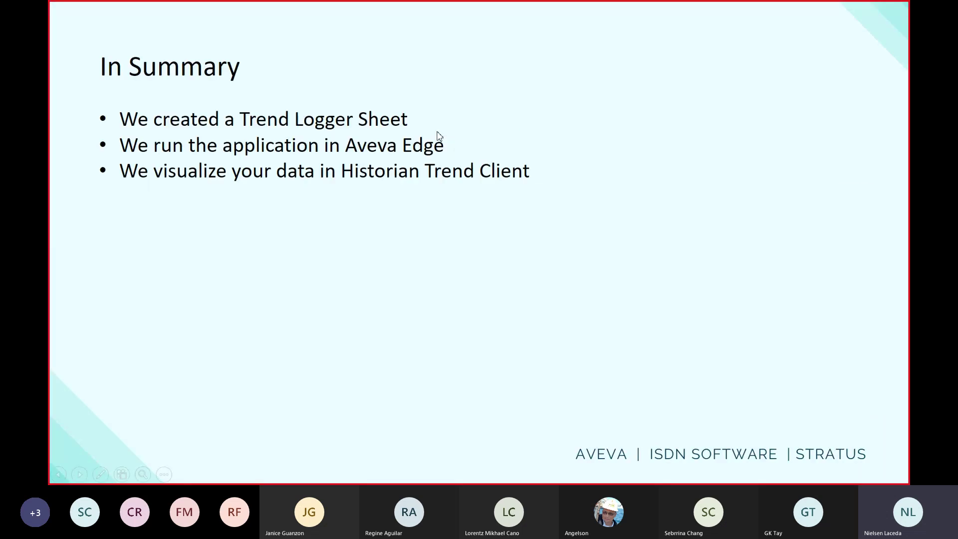
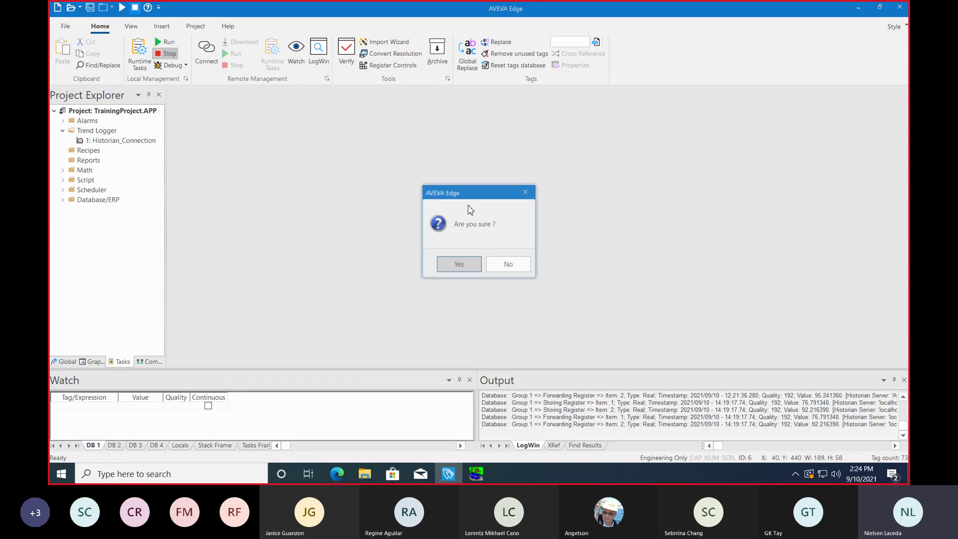
Step: Confirm deleting the Historian_Connection worksheet and select the empty Trend Logger folder
left_click(457, 263)
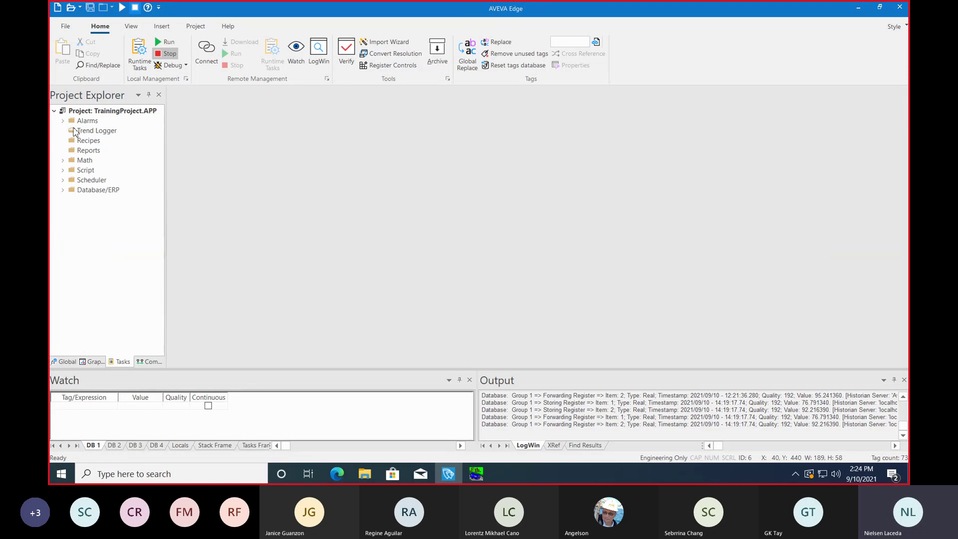
left_click(93, 133)
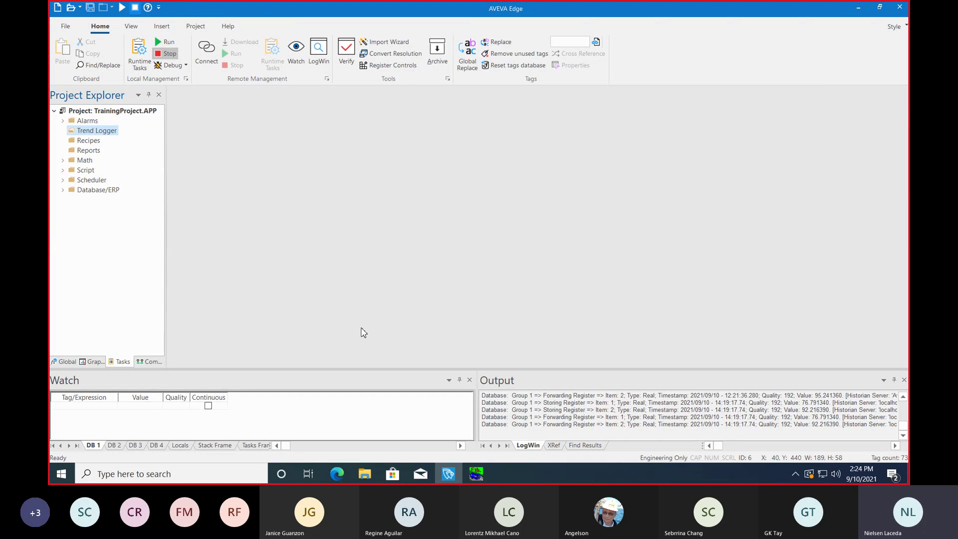
left_click(169, 55)
Step: Insert a new trend worksheet described as Insight with Historian history format
right_click(107, 135)
left_click(131, 139)
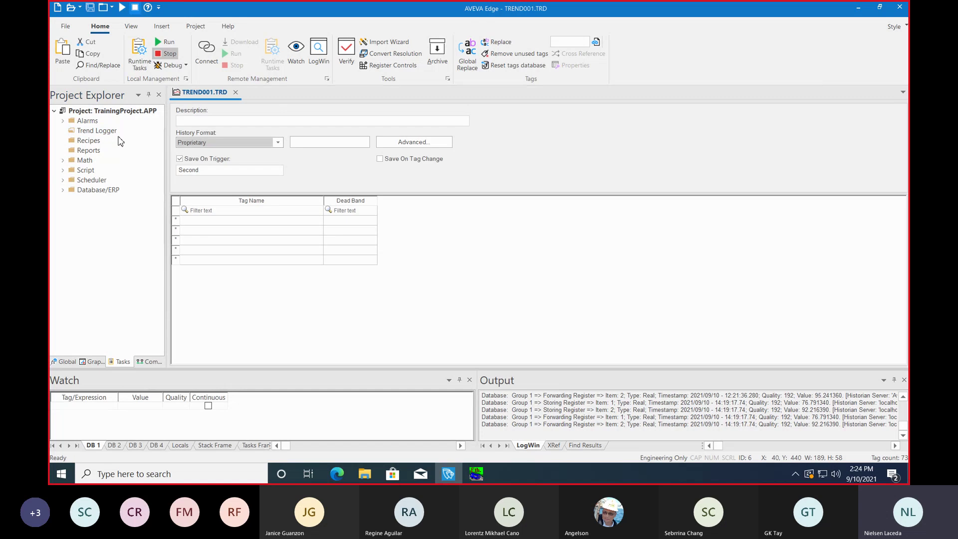
left_click(226, 120)
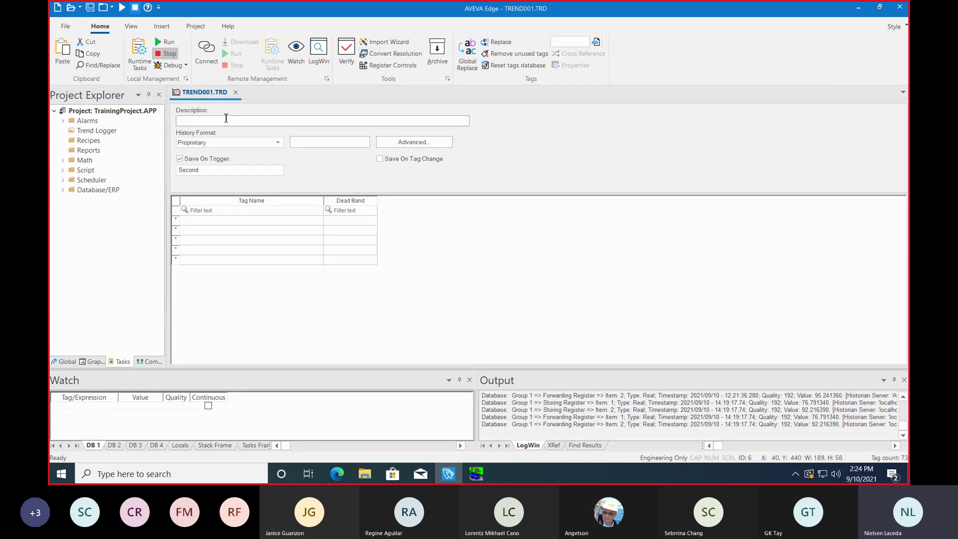
type("Insight")
left_click(263, 142)
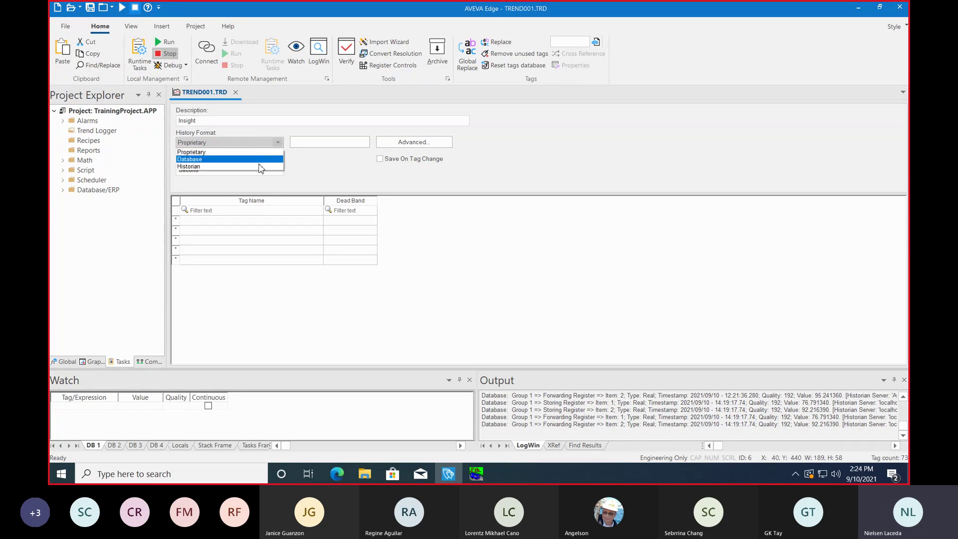
left_click(260, 168)
Step: Link it to AVEVA Insight (Publisher) connection AvevaEdge10 with store and forward, saving on tag change
left_click(329, 144)
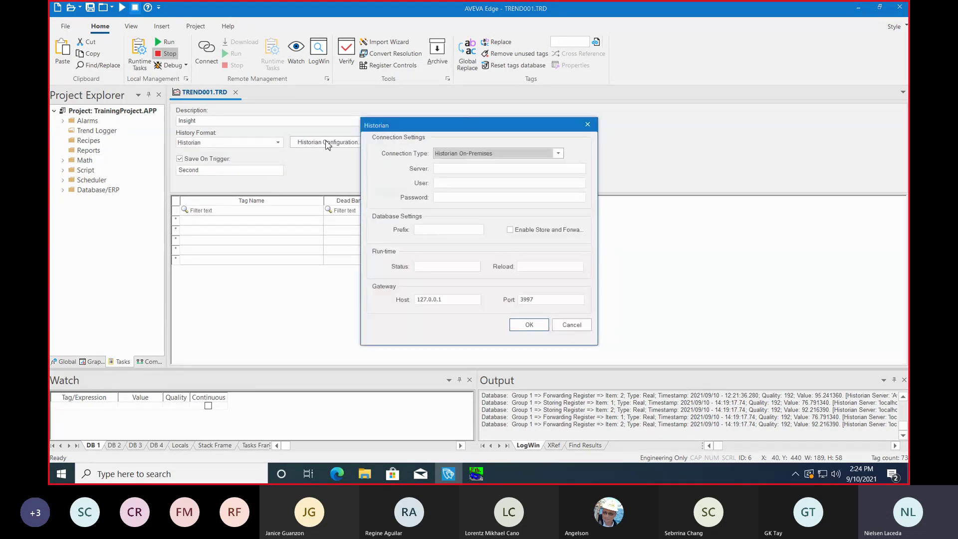
left_click(558, 153)
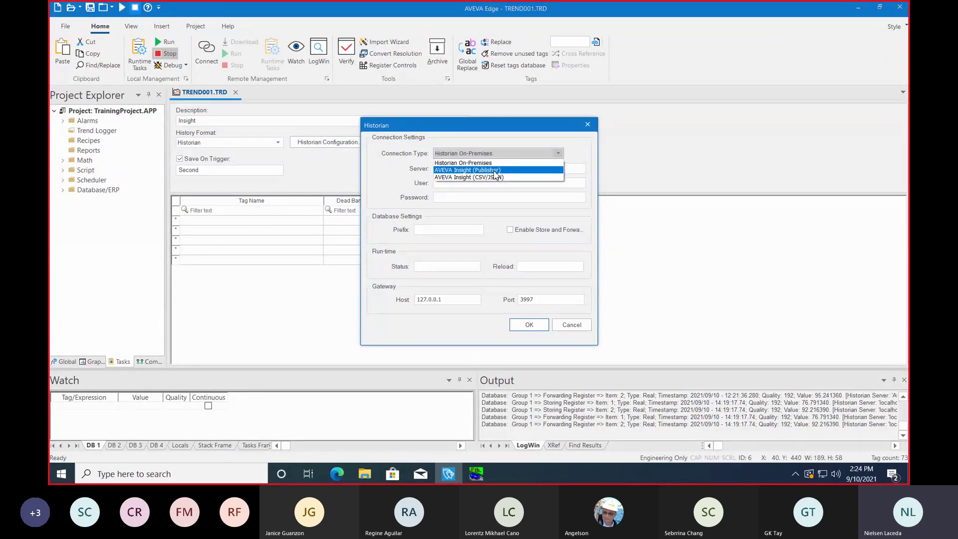
left_click(495, 171)
left_click(496, 171)
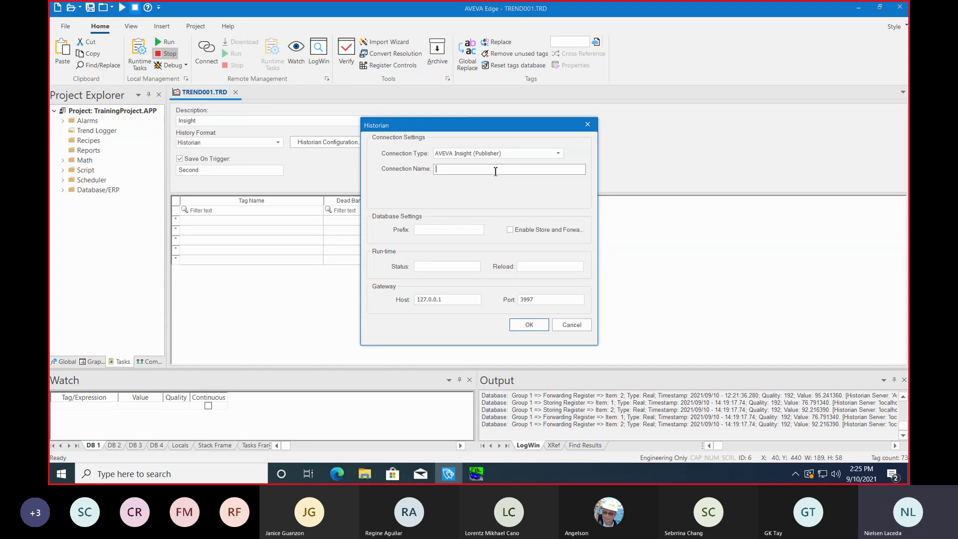
type("AvevaEdge10")
left_click(510, 230)
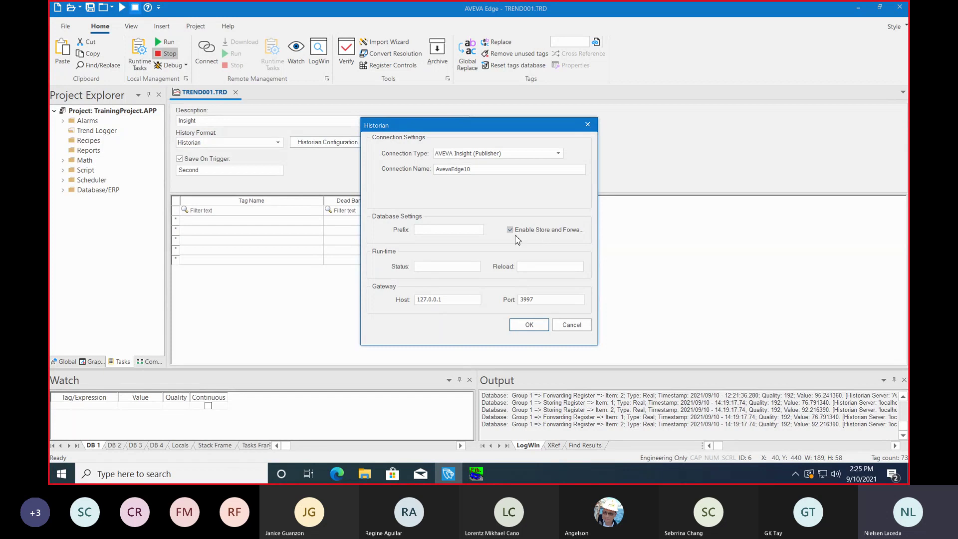
left_click(529, 325)
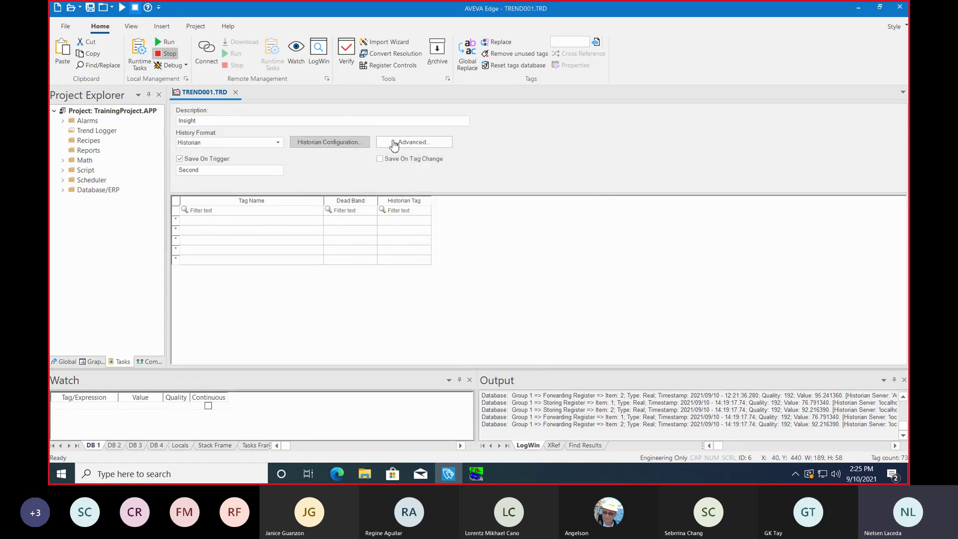
left_click(380, 159)
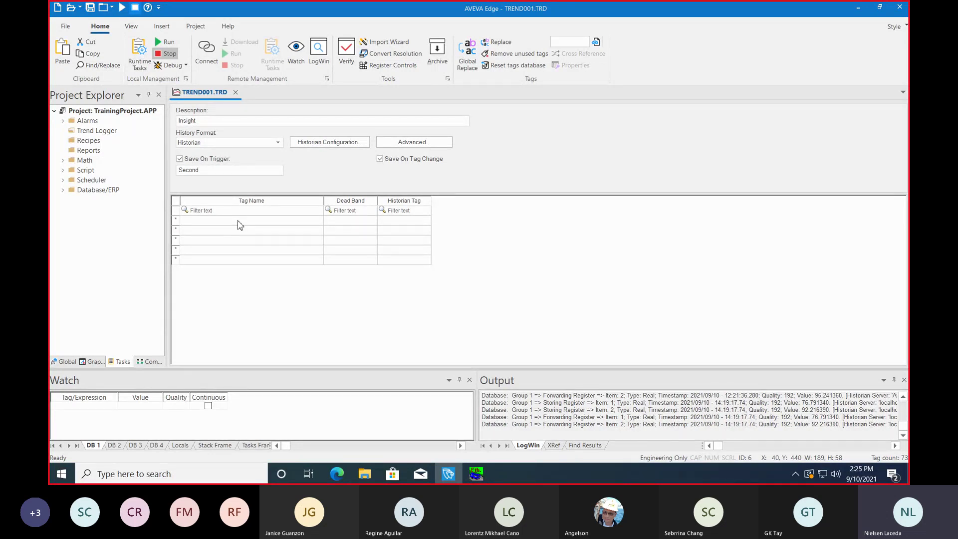
Step: Copy cTank[1].rTemperature from the tag list text file and paste it into the Tag Name grid
left_click(365, 474)
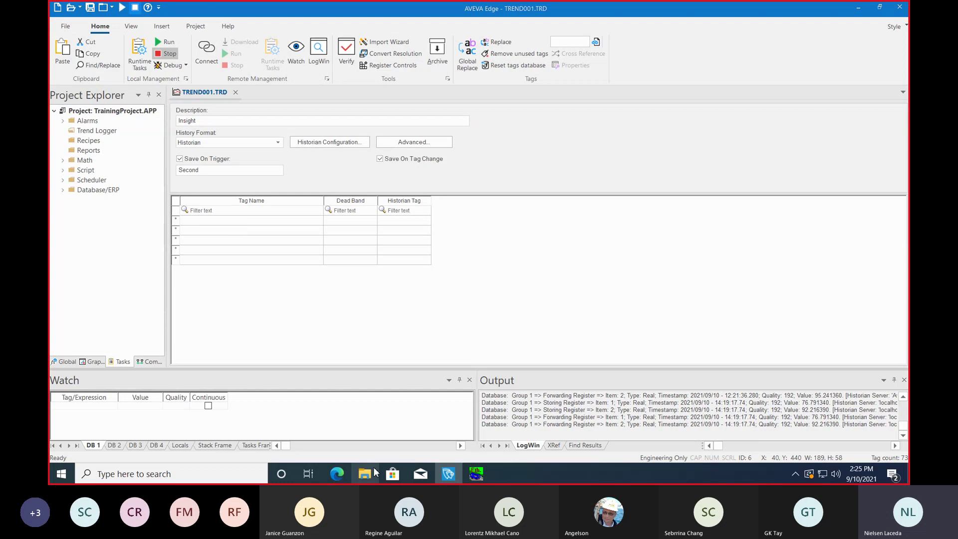
double_click(290, 296)
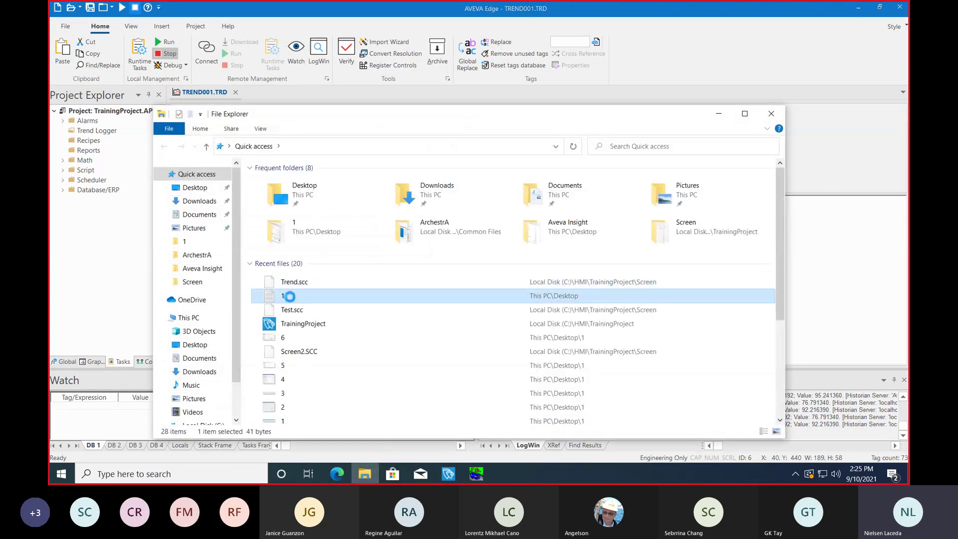
left_click(215, 97)
triple_click(214, 100)
key("ctrl+c")
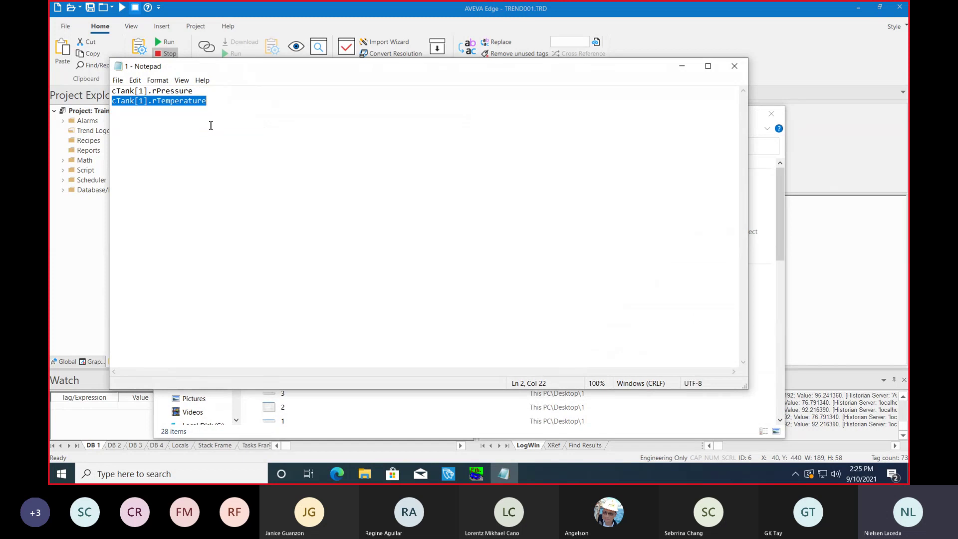
left_click(734, 66)
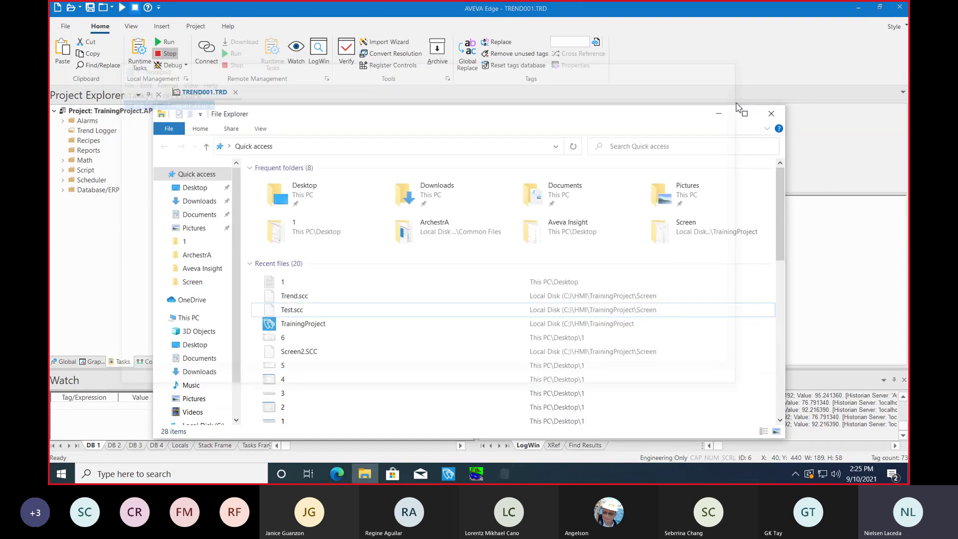
left_click(771, 113)
left_click(206, 221)
key("ctrl+v")
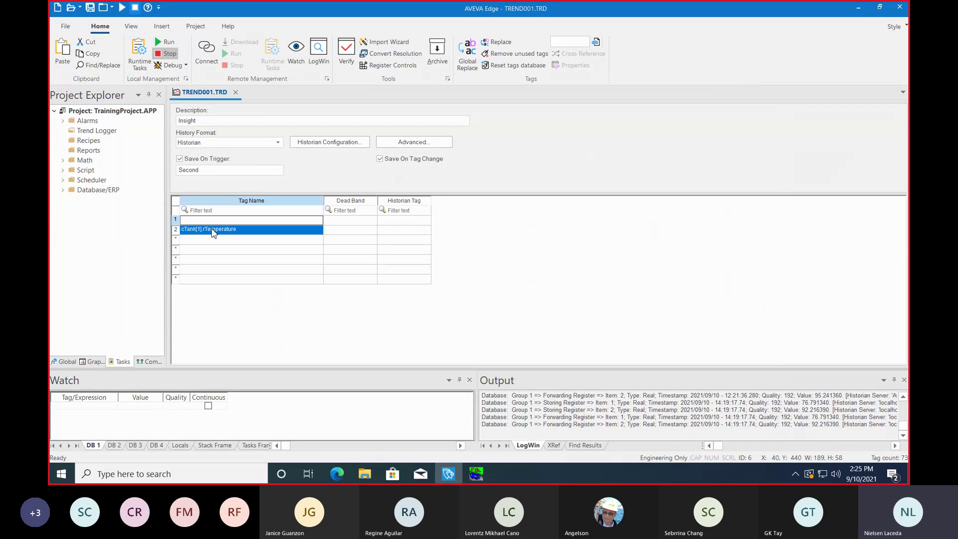
Step: Enter cTank[1].rPressure as the tag in row 1
left_click(212, 230)
key("Up")
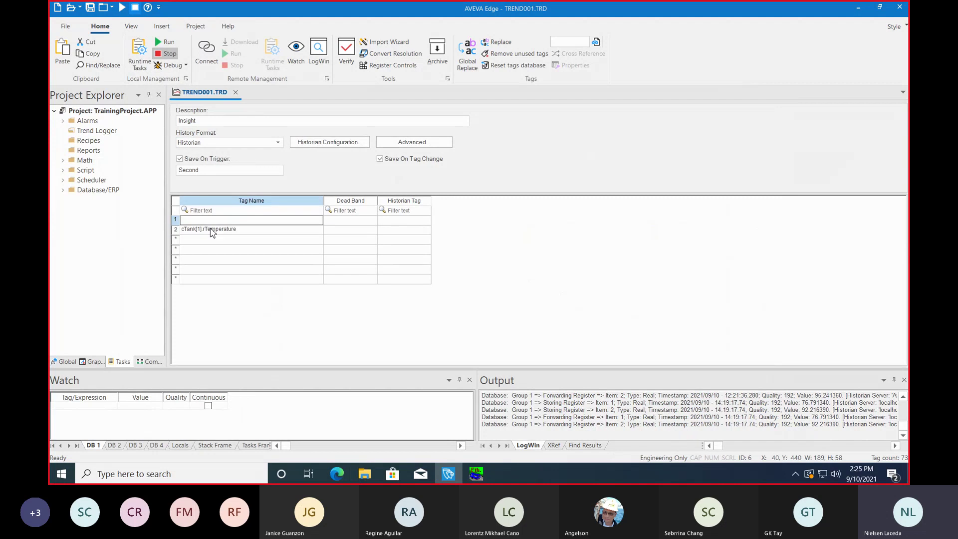
left_click(234, 231)
left_click(236, 233)
left_click(237, 233)
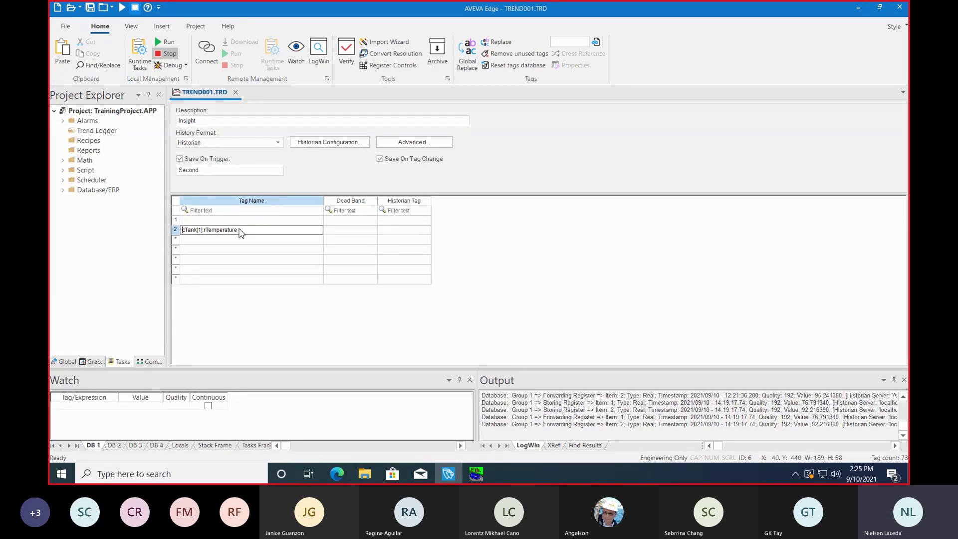
left_click(251, 223)
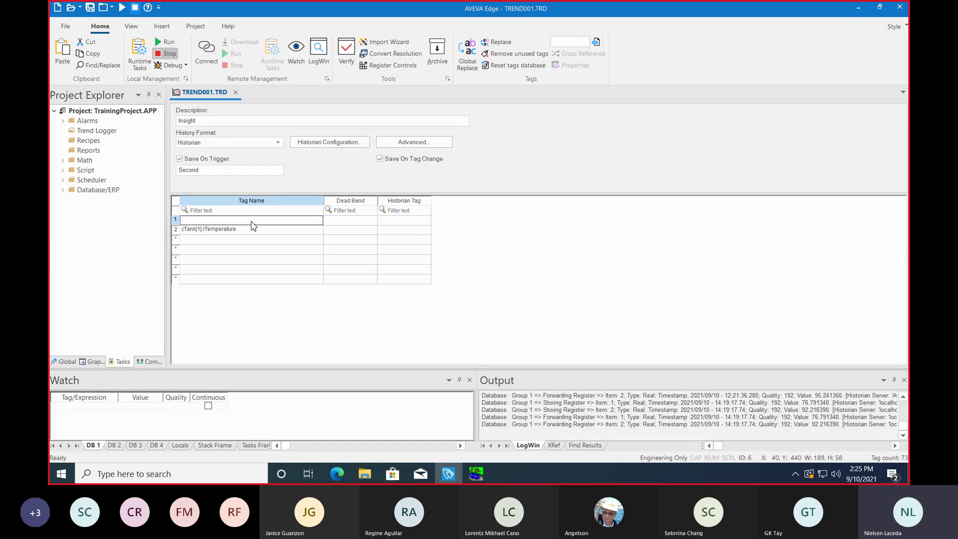
key("Down")
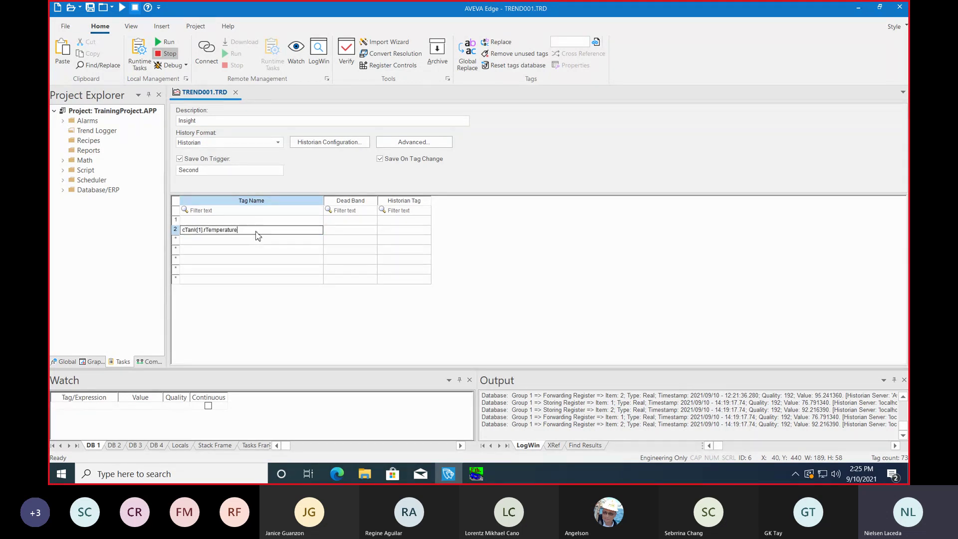
double_click(254, 220)
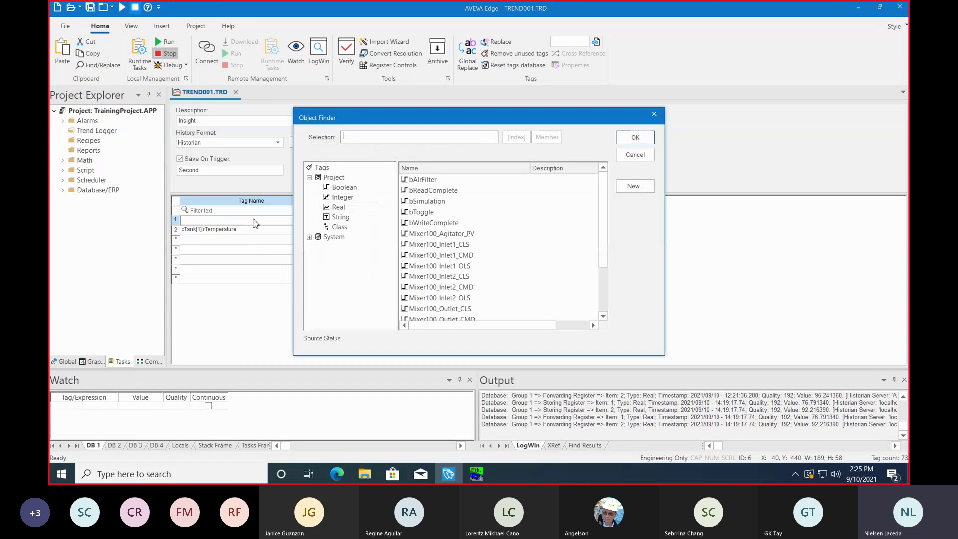
left_click(653, 115)
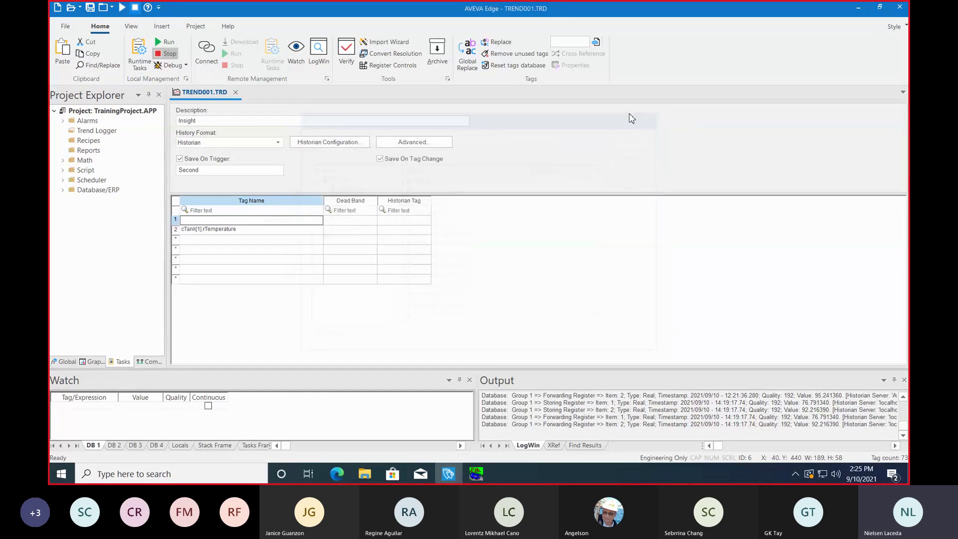
type("cTank")
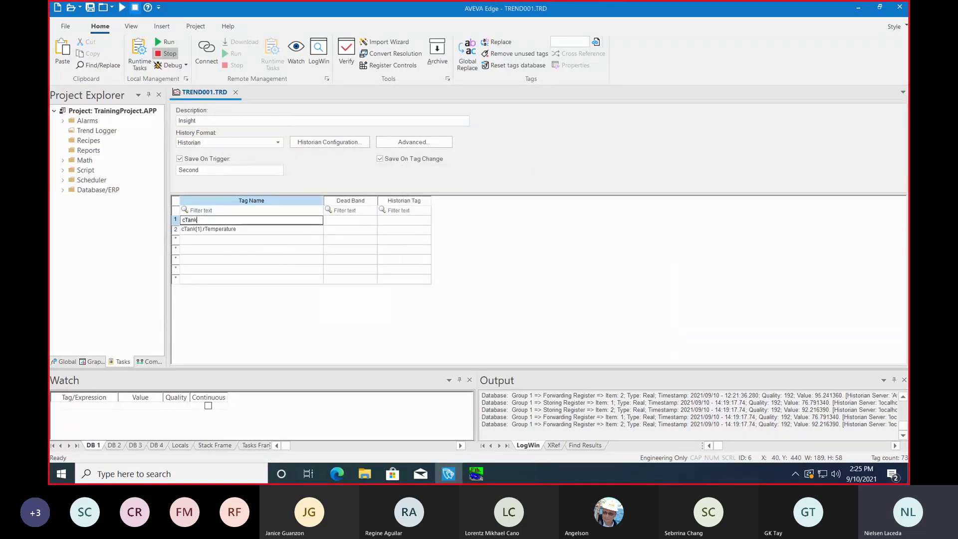
type("[1].rPressure")
key("Return")
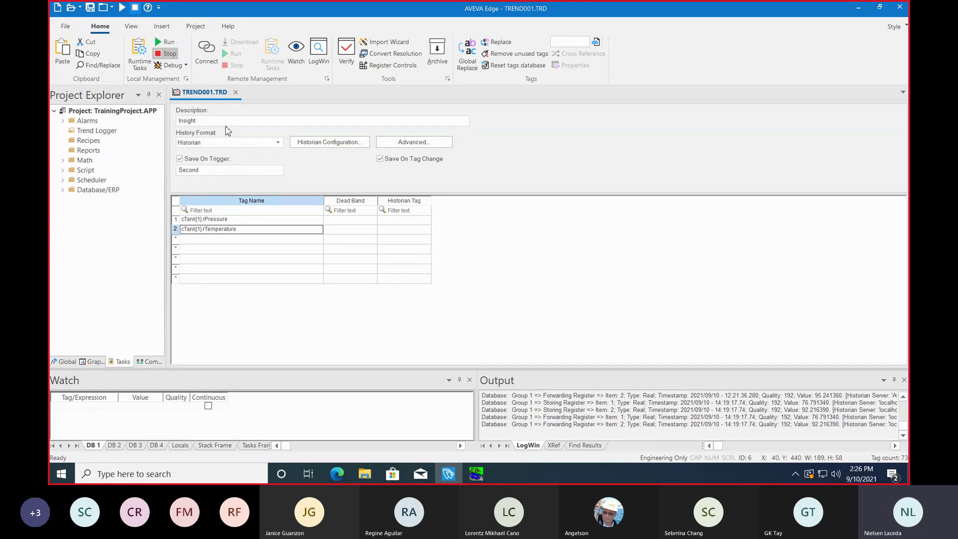
Step: Save TREND001.TRD as worksheet number 1 and close it
right_click(213, 94)
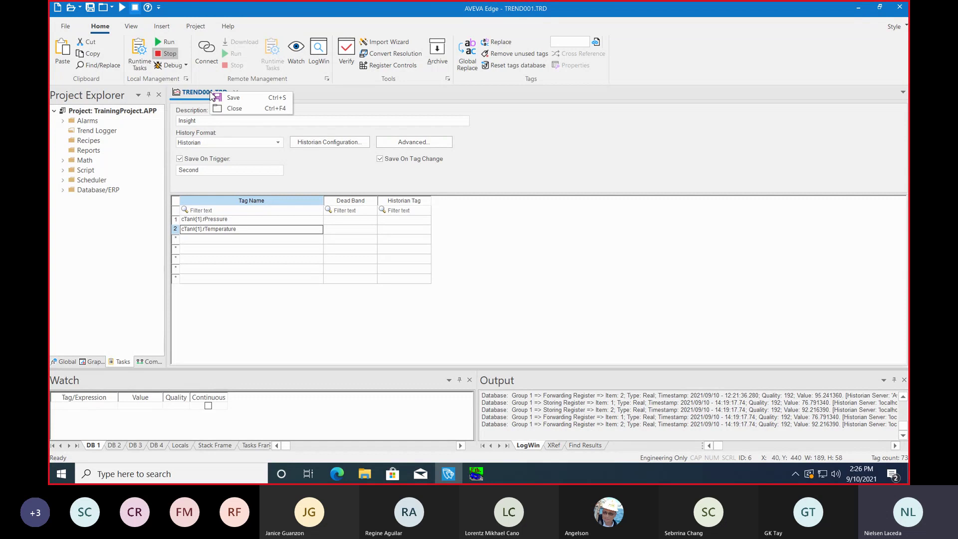
left_click(232, 103)
left_click(455, 250)
left_click(244, 231)
left_click(246, 222)
double_click(246, 223)
key("Return")
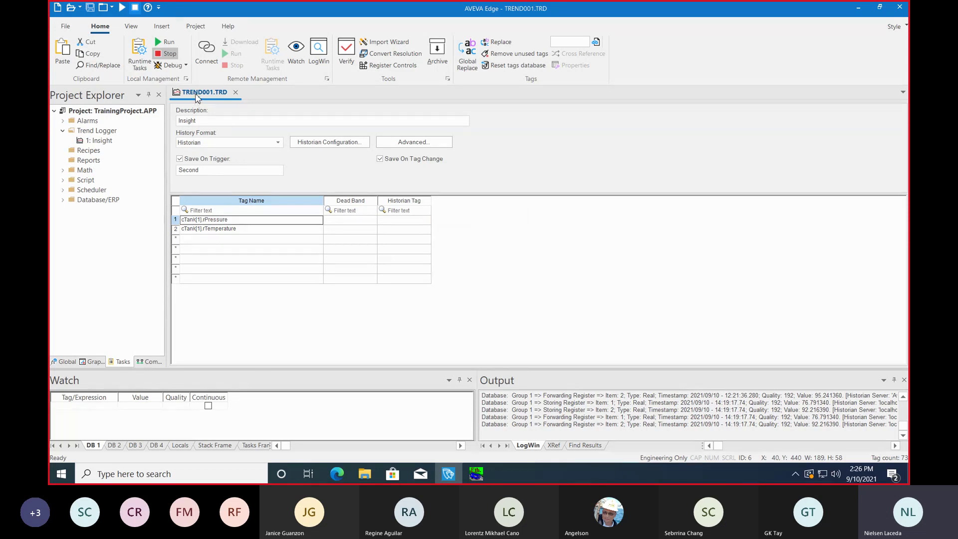
right_click(196, 97)
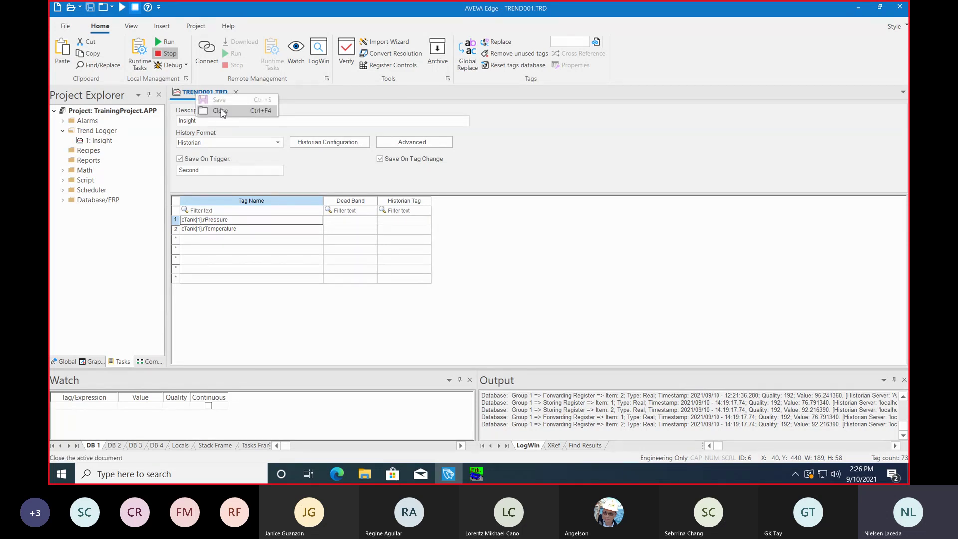
left_click(221, 110)
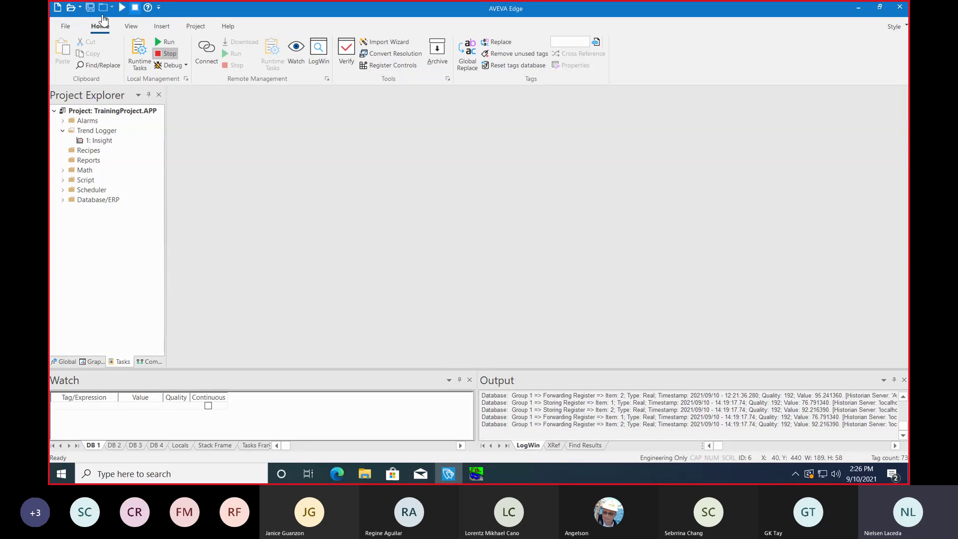
Step: Start the project runtime and open the Studio Database Gateway window from the hidden tray icons
left_click(168, 43)
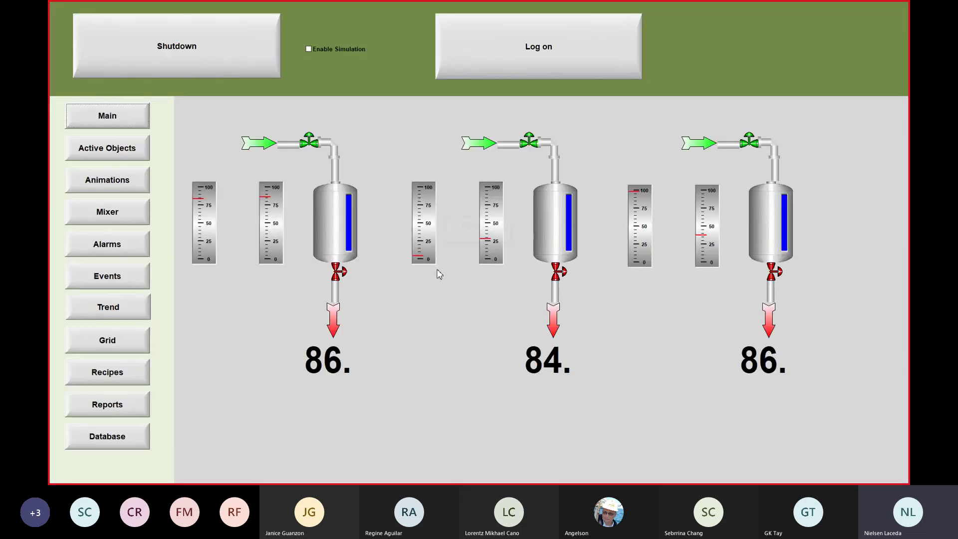
key("super")
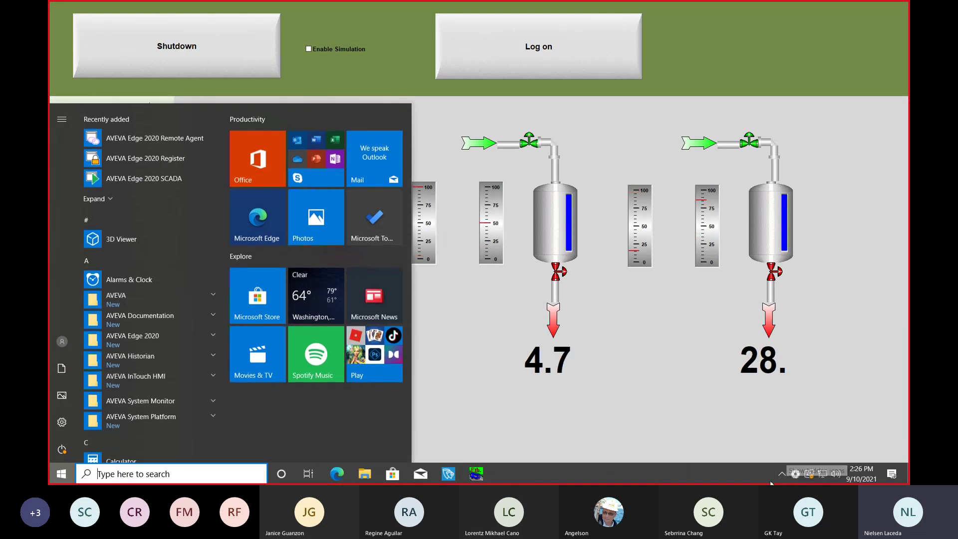
left_click(785, 479)
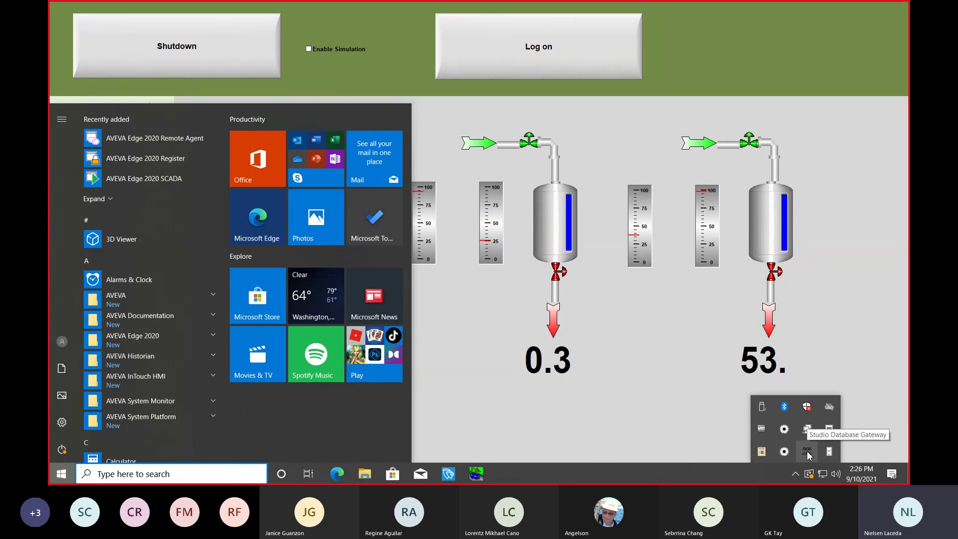
double_click(807, 453)
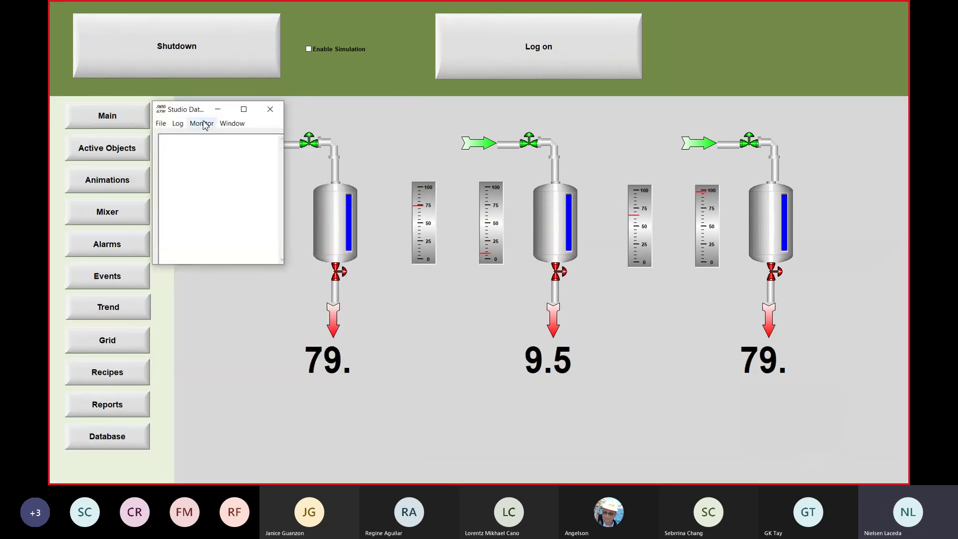
Step: Add an AVEVA Insight connection named AvevaEdge10 through File > AVEVA Insight Connections
left_click(161, 125)
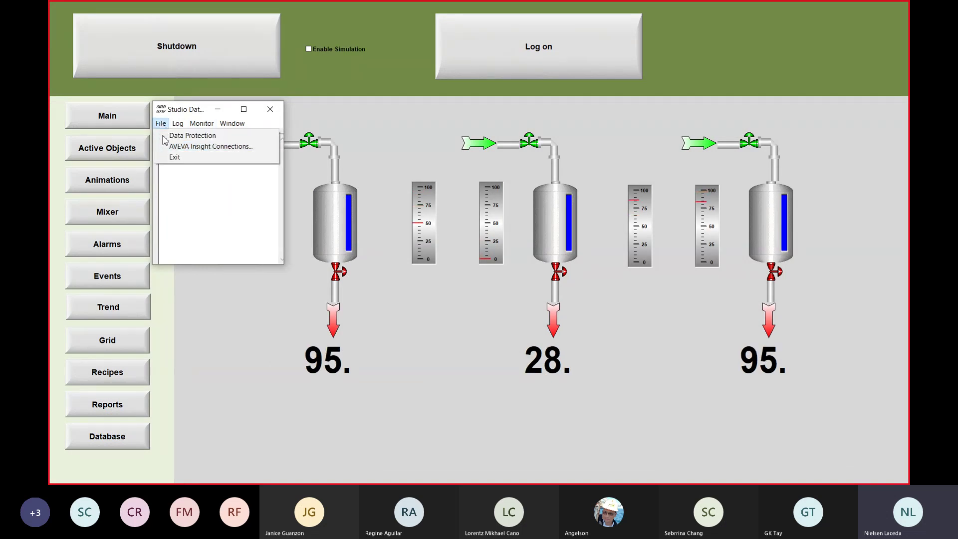
left_click(166, 146)
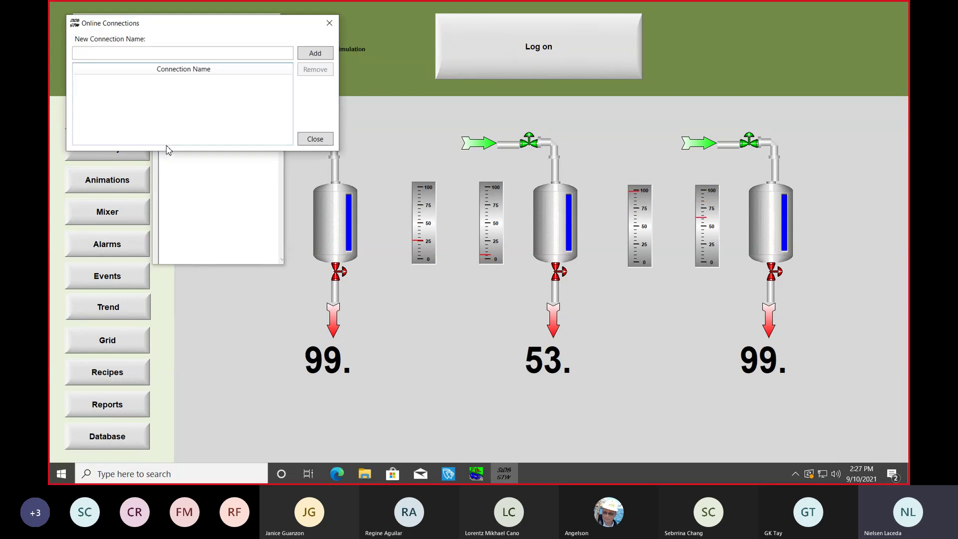
type("Avev")
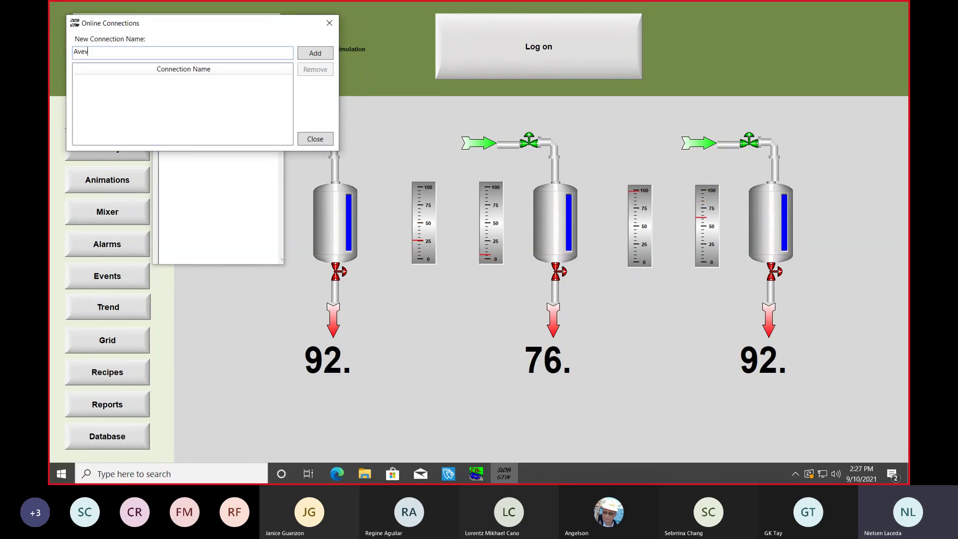
type("aEdge10")
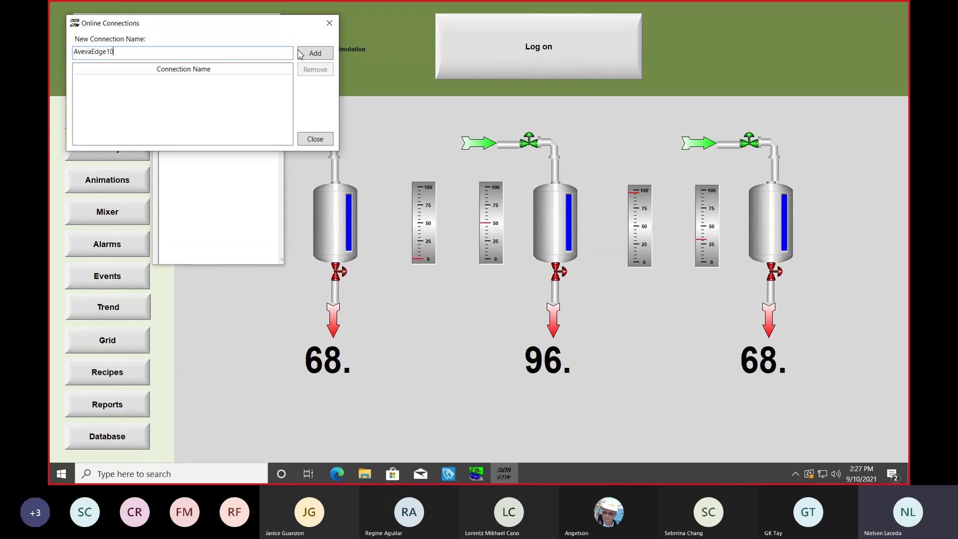
left_click(315, 54)
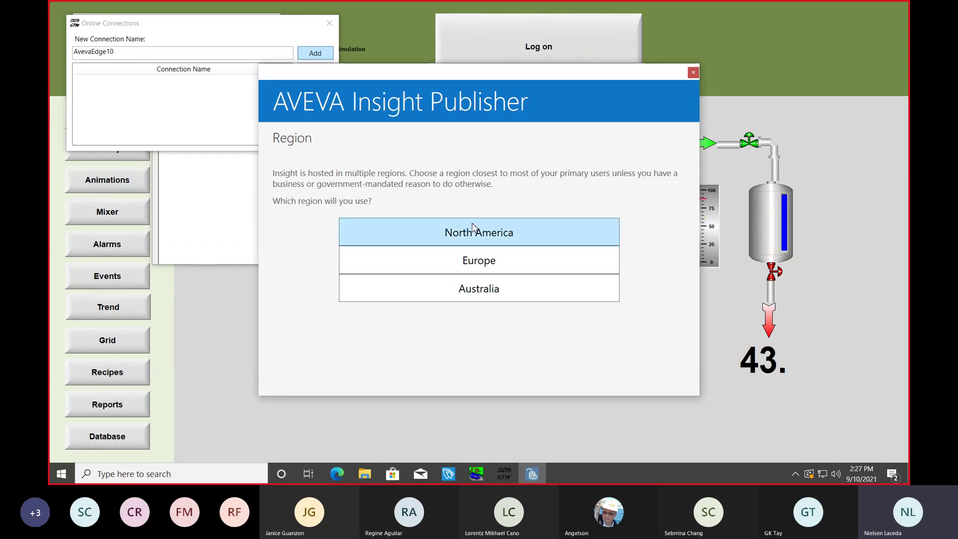
Step: Choose the North America region, pick Existing account, and enter the account password
left_click(466, 238)
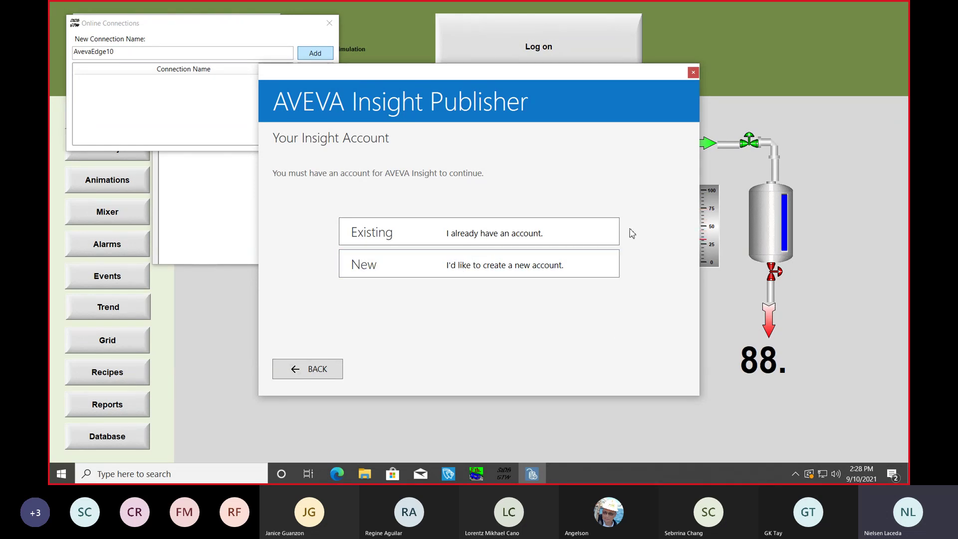
left_click(489, 230)
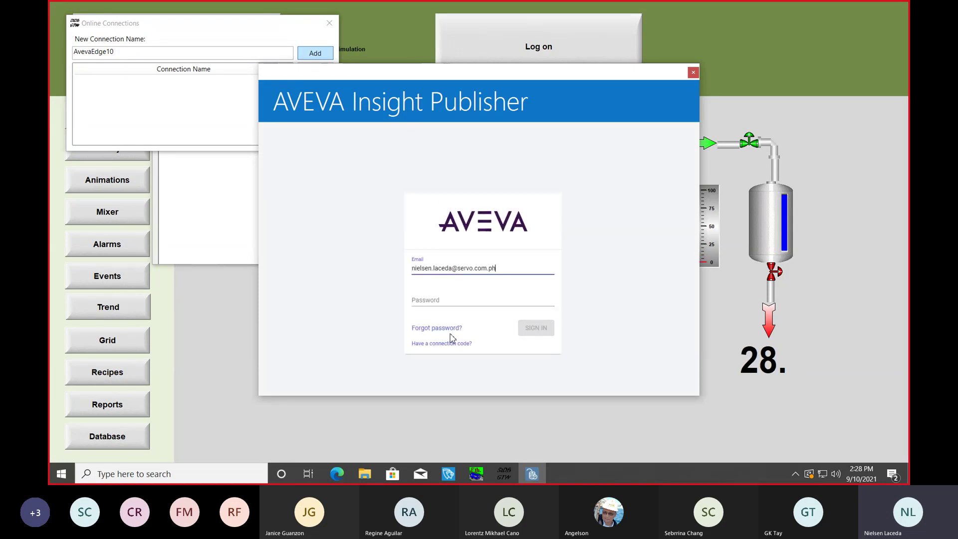
left_click(448, 301)
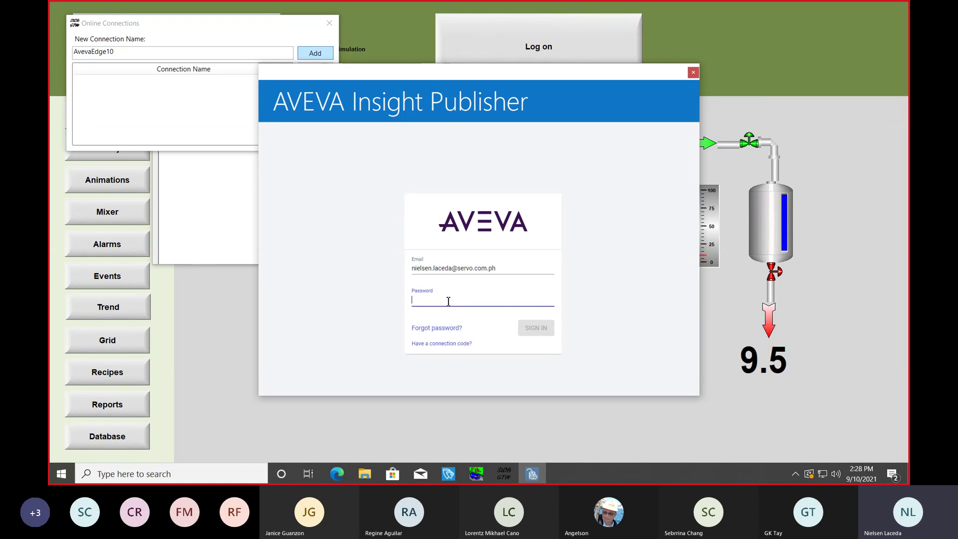
type("••••")
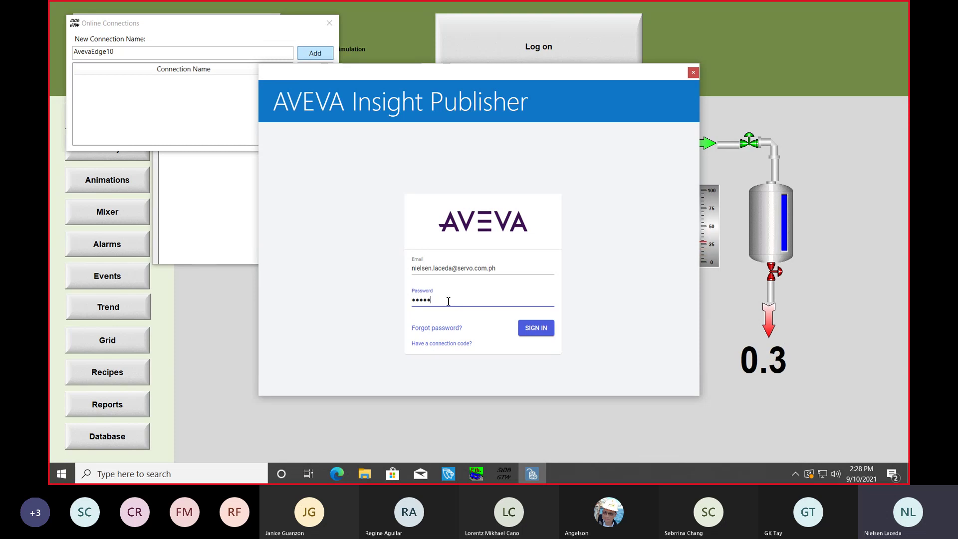
type("••")
Step: Sign in, publish data source AvevaEdge10 to the Edge2 solution, and close Online Connections
left_click(543, 331)
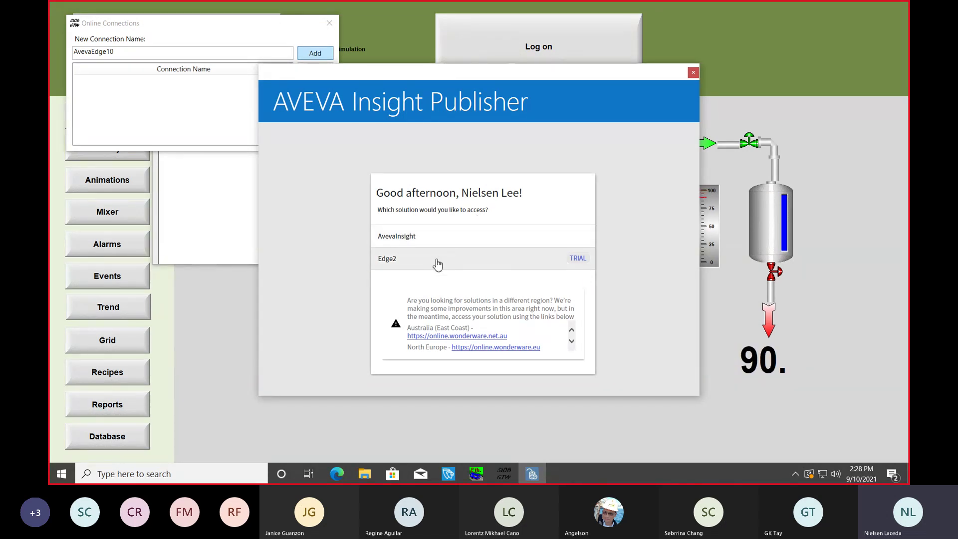
left_click(441, 262)
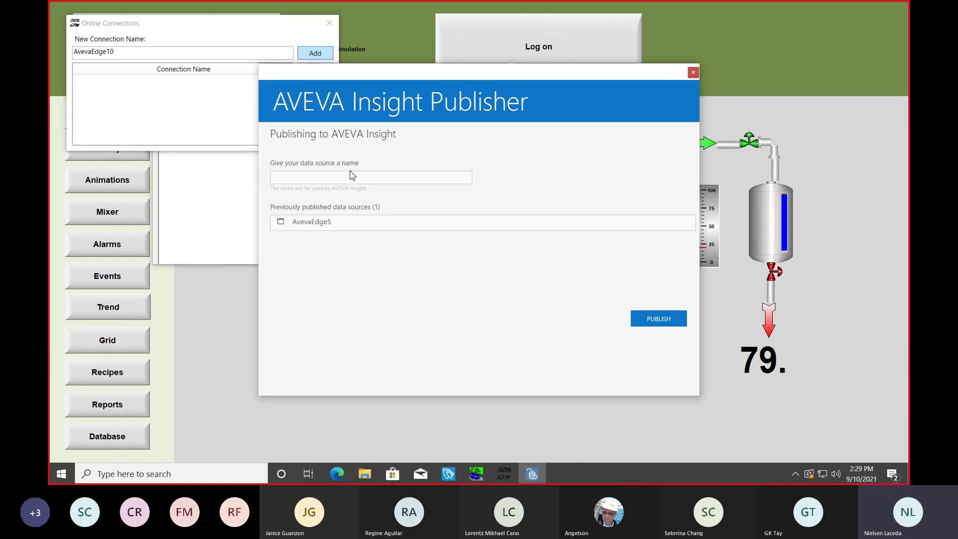
type("AvevaEdge10")
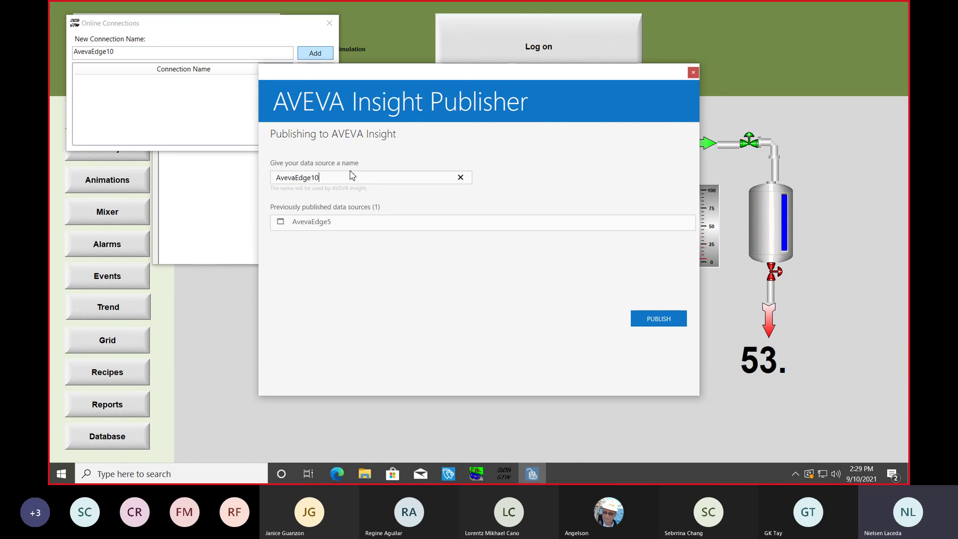
left_click(658, 322)
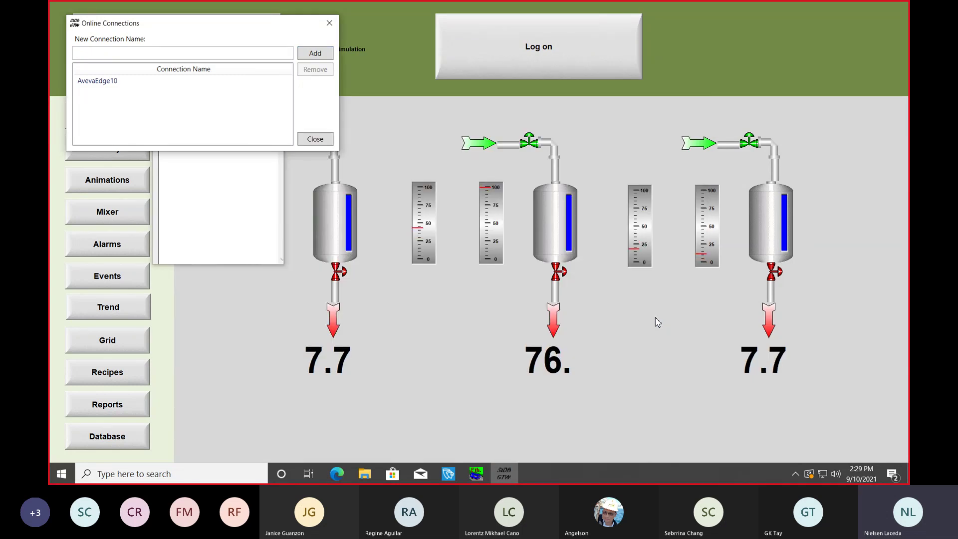
left_click(316, 139)
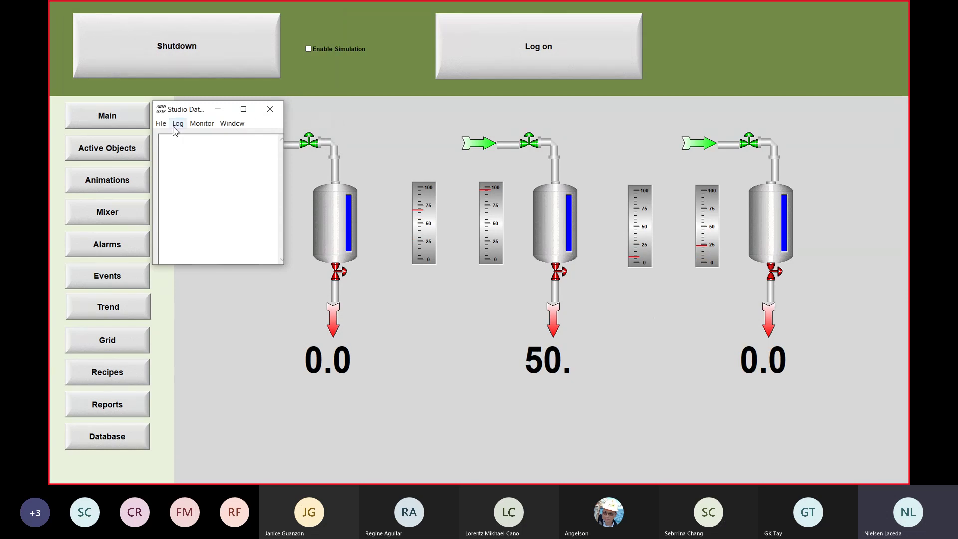
Step: Show and clear the Studio Database Gateway message log
left_click(177, 123)
left_click(183, 134)
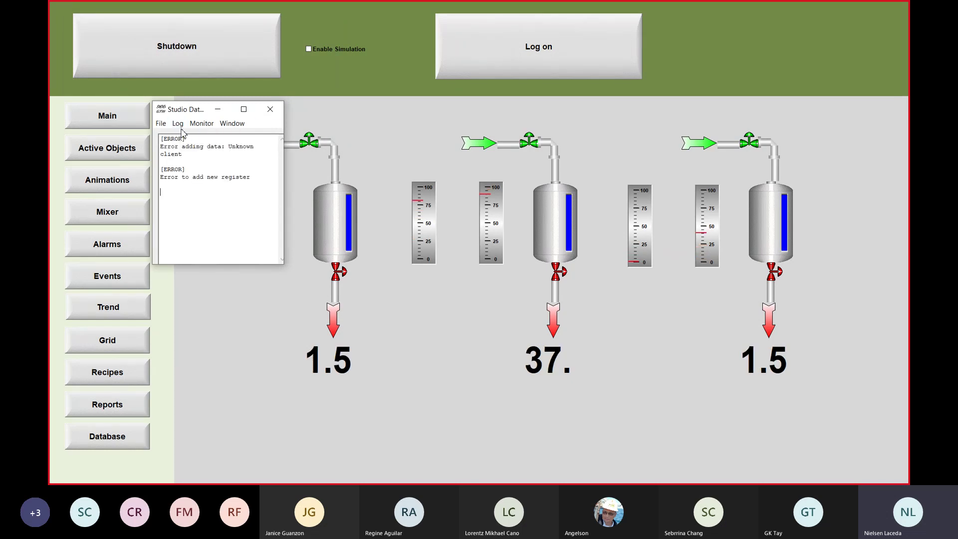
left_click(177, 123)
left_click(183, 143)
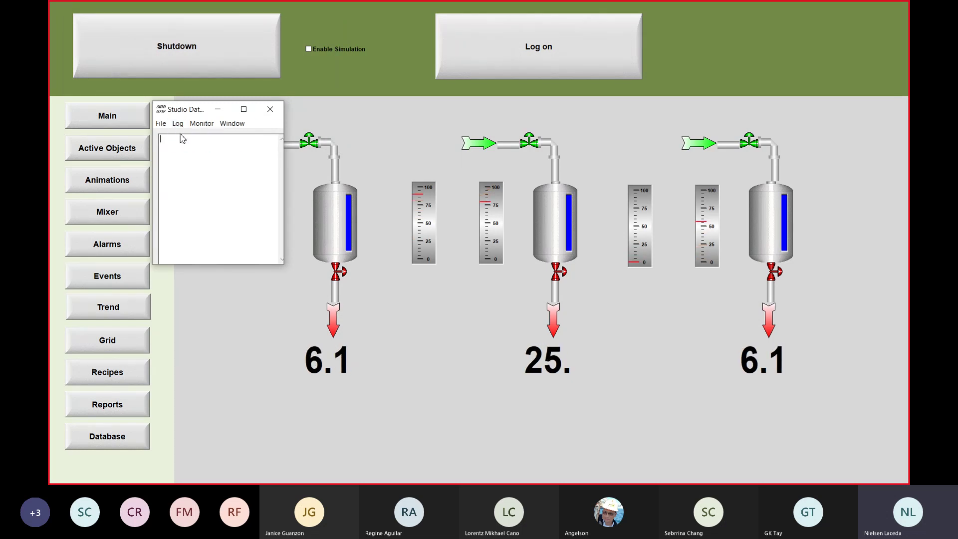
left_click(161, 123)
left_click(161, 123)
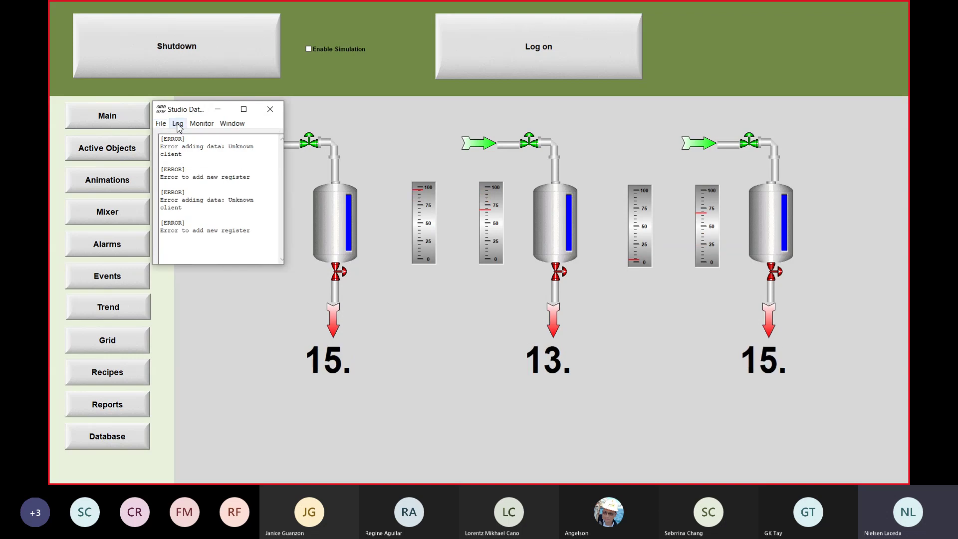
left_click(178, 125)
left_click(179, 146)
left_click(177, 123)
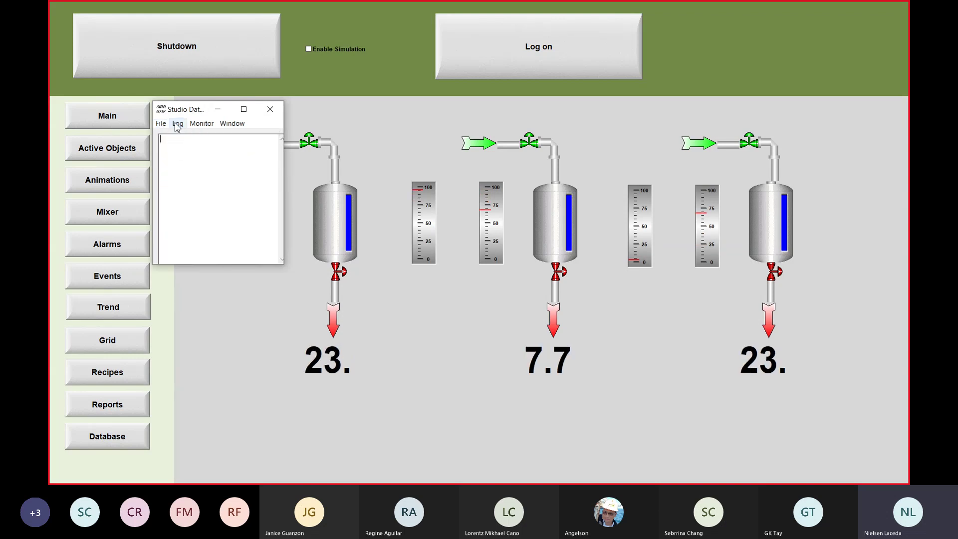
left_click(178, 123)
left_click(178, 124)
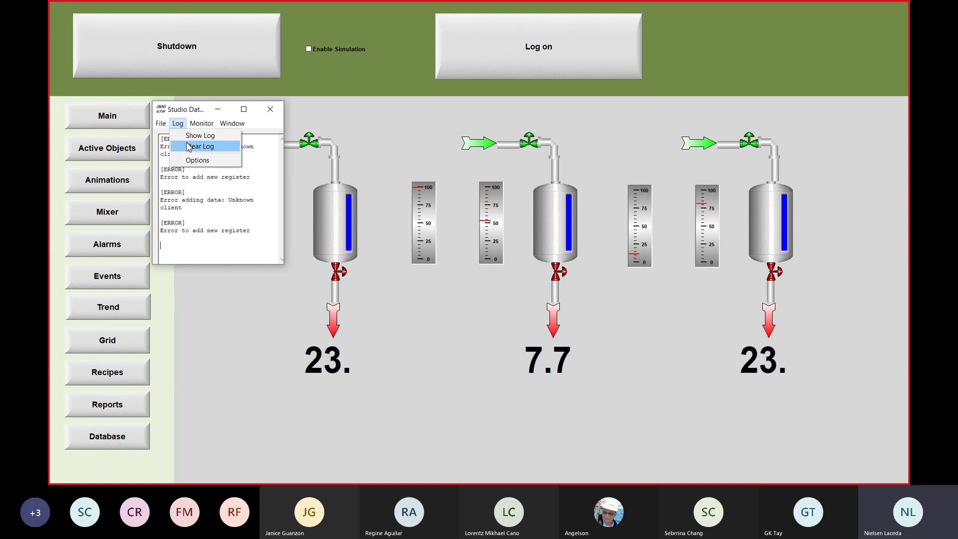
left_click(184, 145)
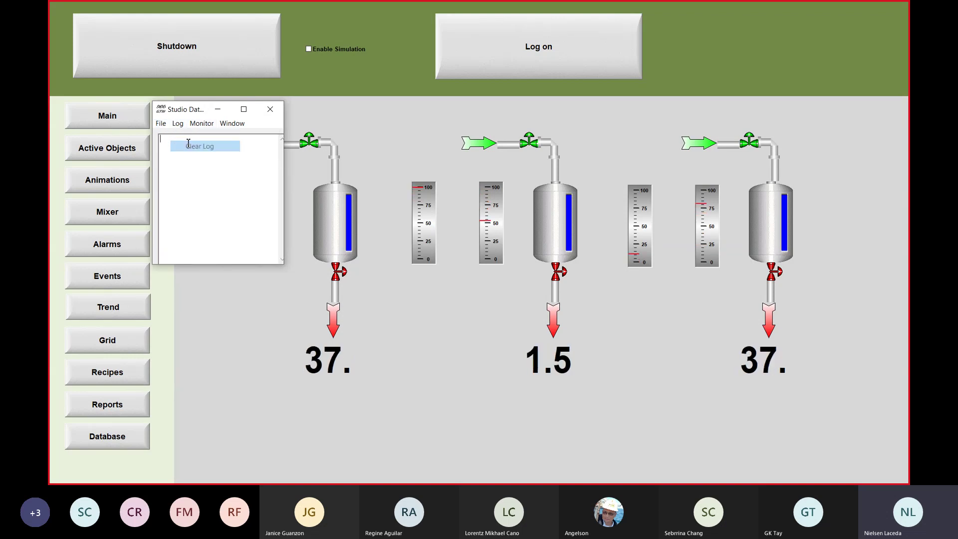
Step: Minimise the gateway, then exit Studio Database Gateway from the tray and confirm quitting
left_click(217, 109)
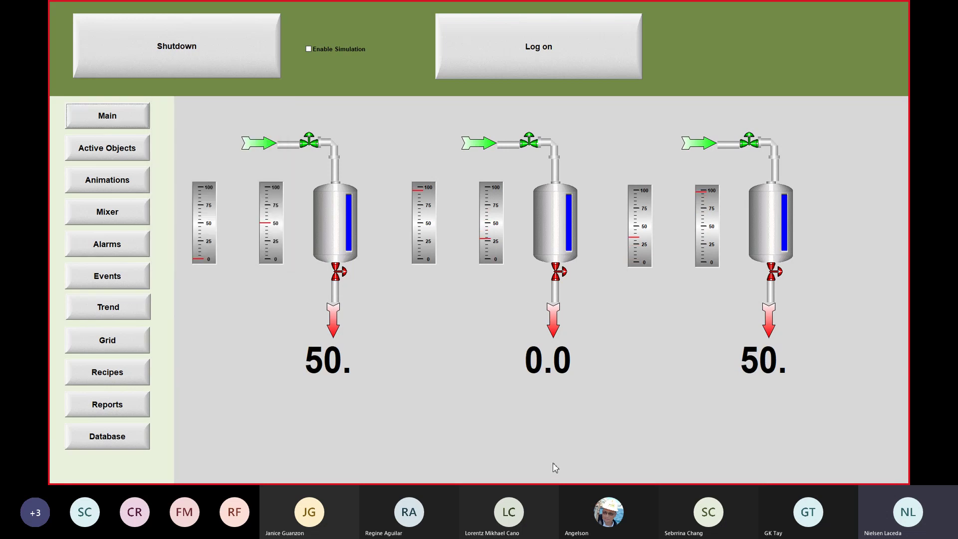
key("super")
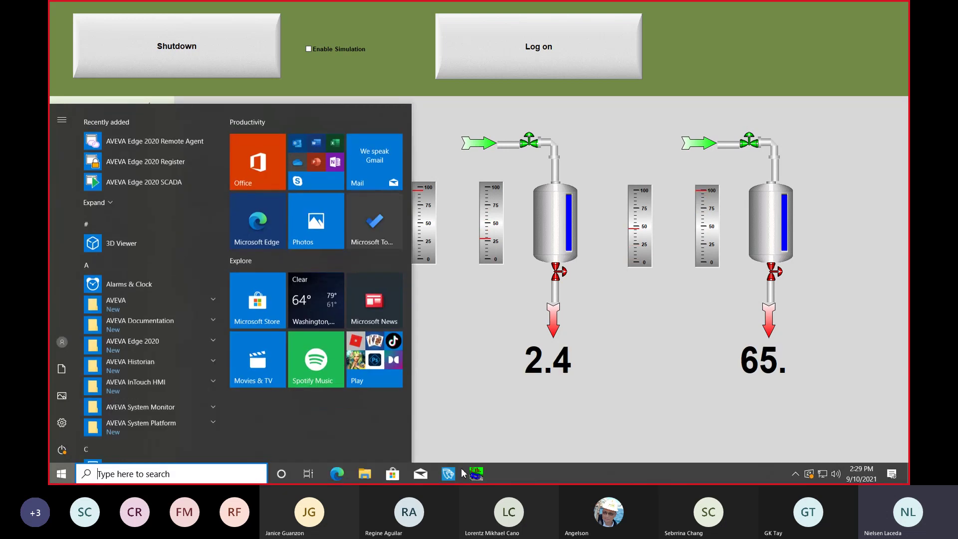
mouse_move(448, 473)
left_click(563, 394)
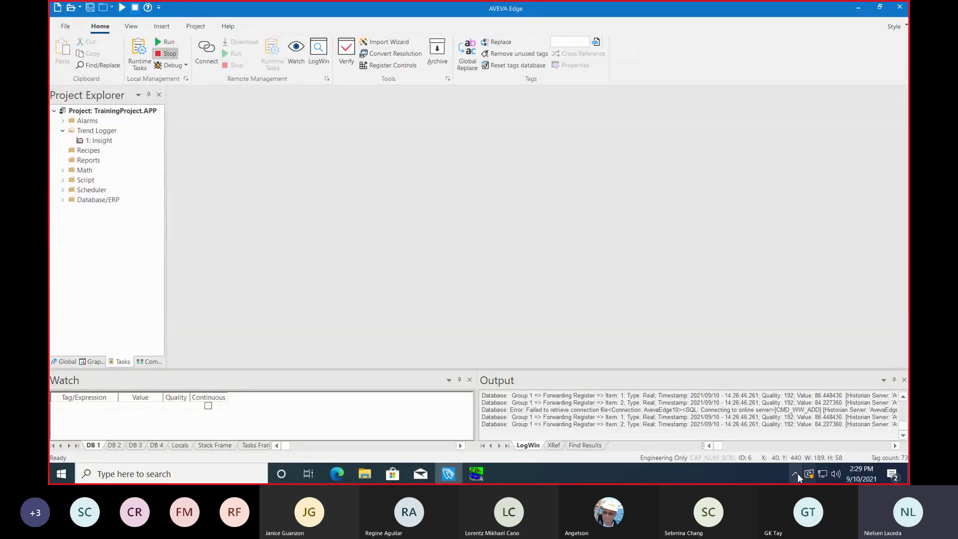
left_click(796, 474)
right_click(775, 453)
left_click(735, 446)
left_click(513, 279)
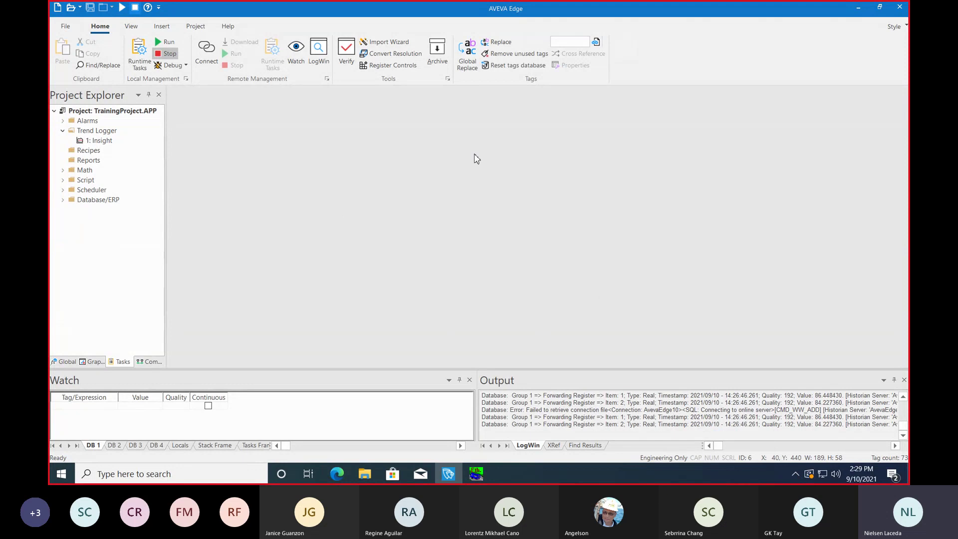
Step: Run the project runtime again and reopen the Studio Database Gateway window from the tray
left_click(166, 41)
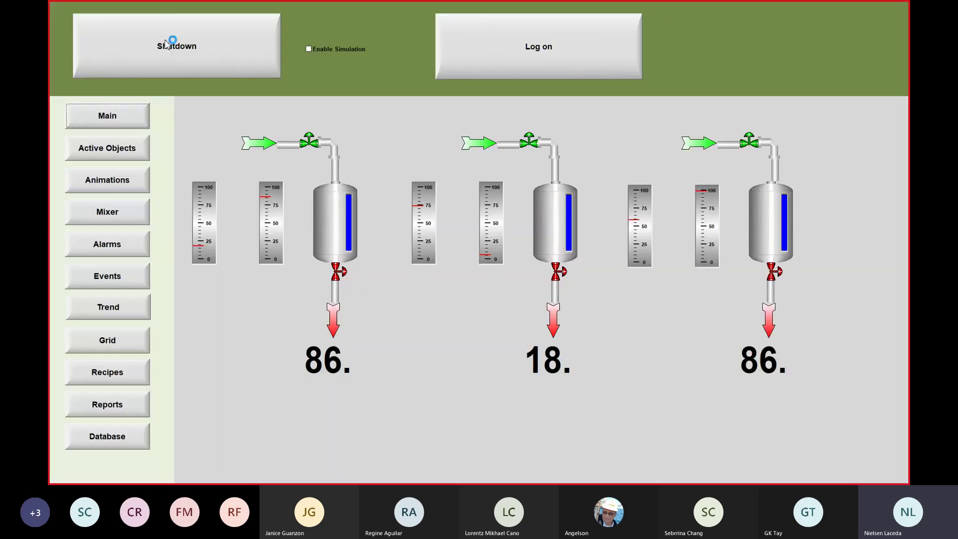
key("super")
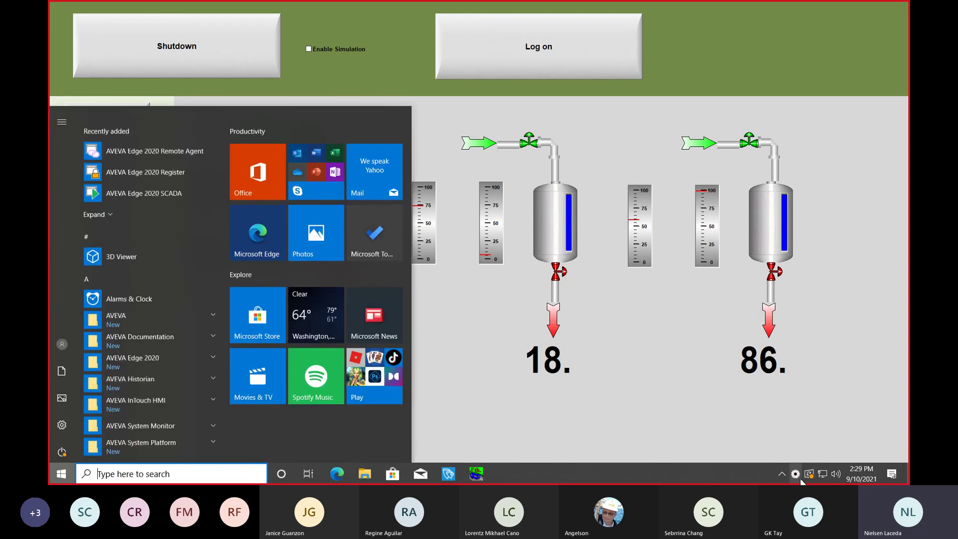
left_click(795, 474)
left_click(808, 452)
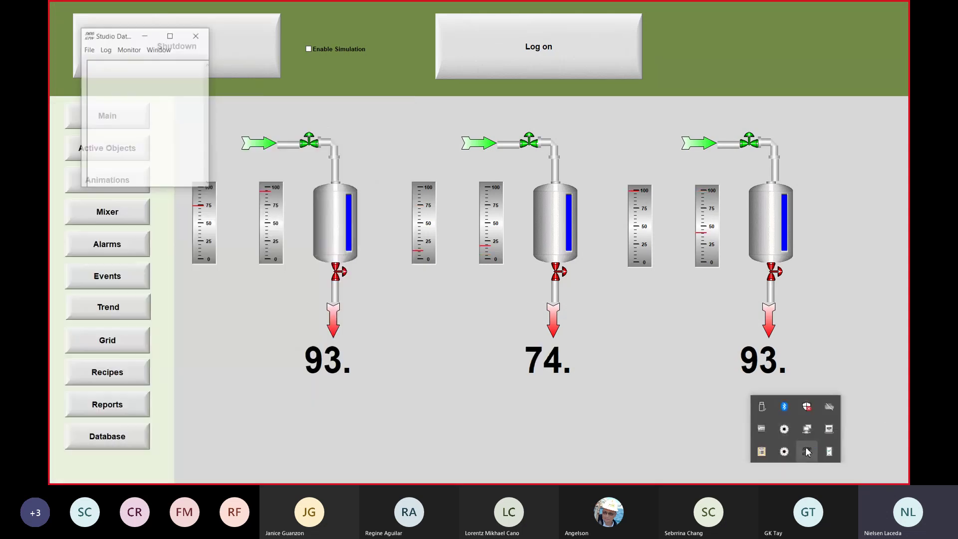
Step: Turn on the gateway's log display with Log > Show Log
left_click(106, 52)
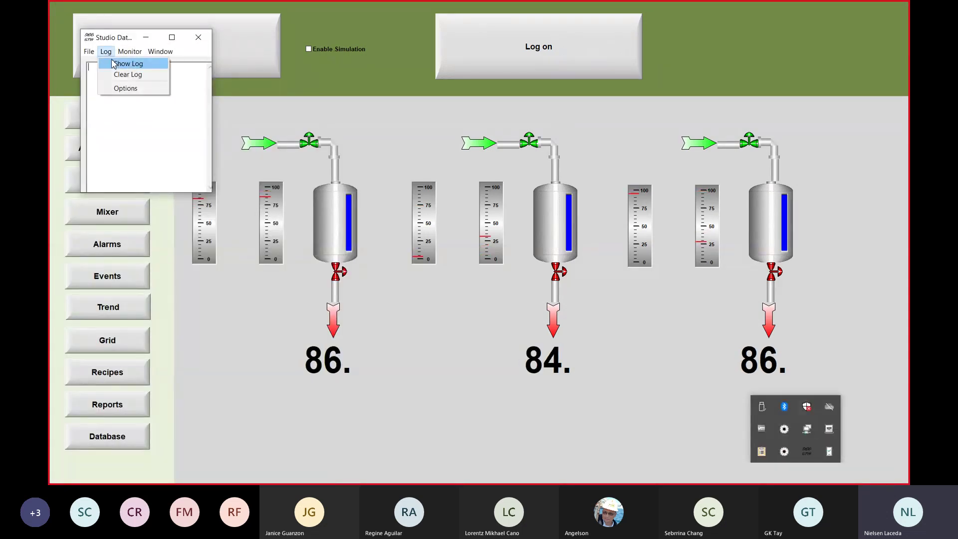
left_click(114, 64)
left_click(105, 52)
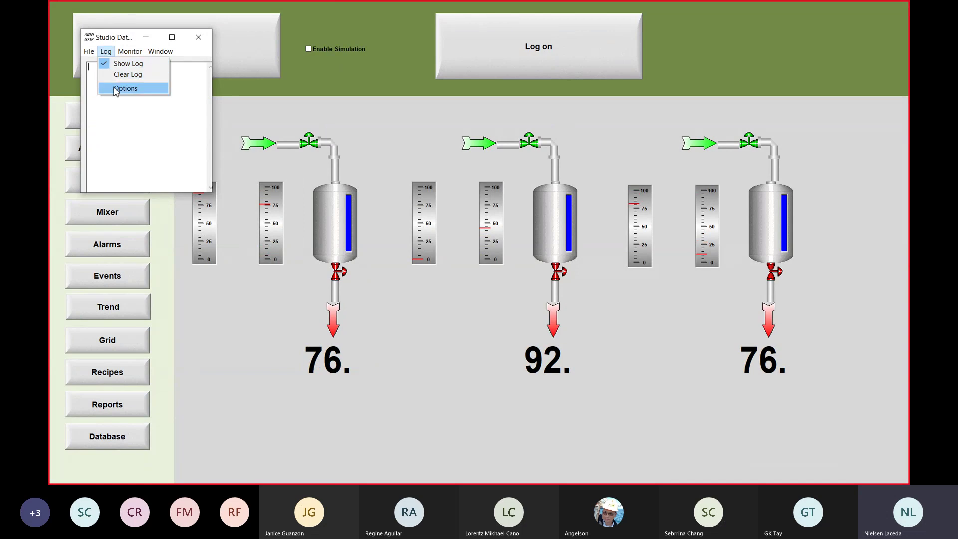
left_click(116, 87)
left_click(106, 52)
left_click(130, 115)
left_click(88, 52)
left_click(137, 124)
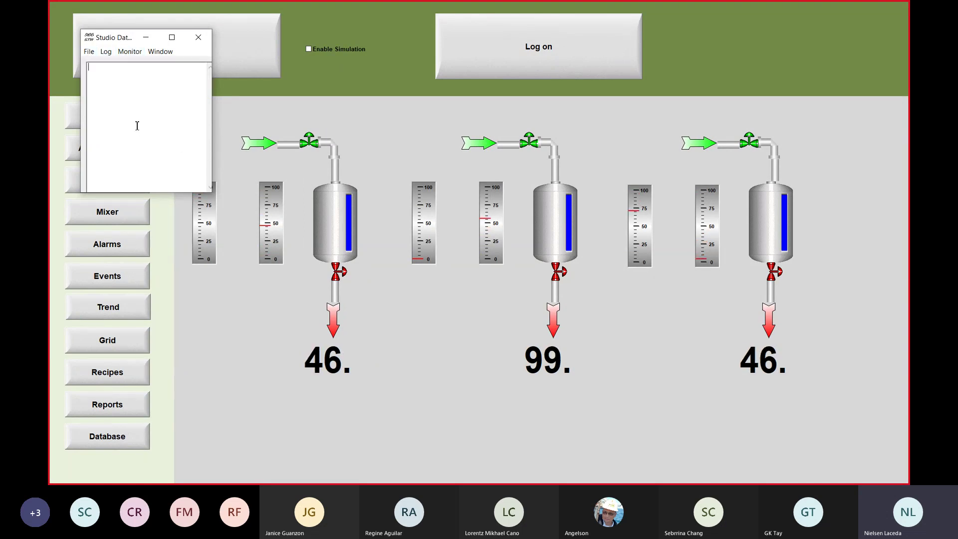
Step: Minimise the gateway window and bring up Windows search
left_click(145, 37)
key("super")
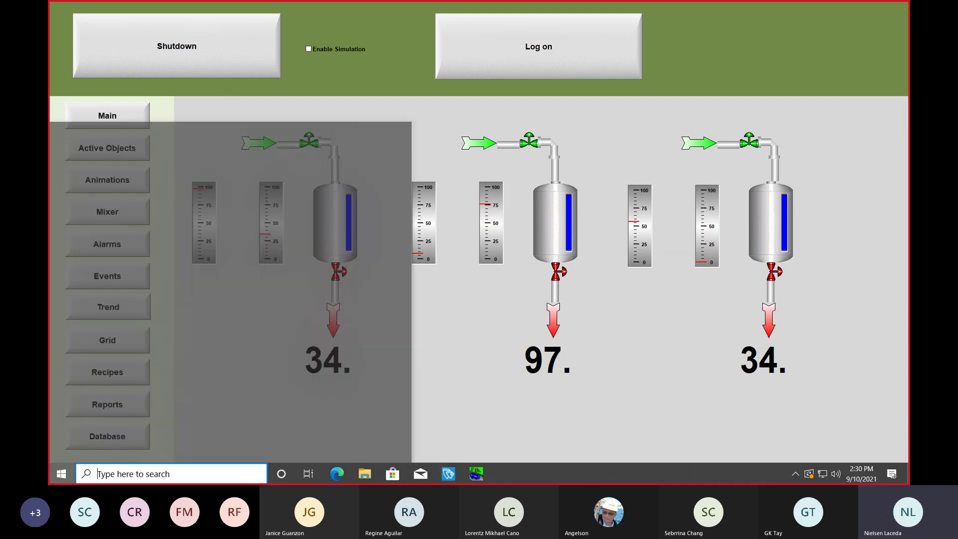
left_click(176, 474)
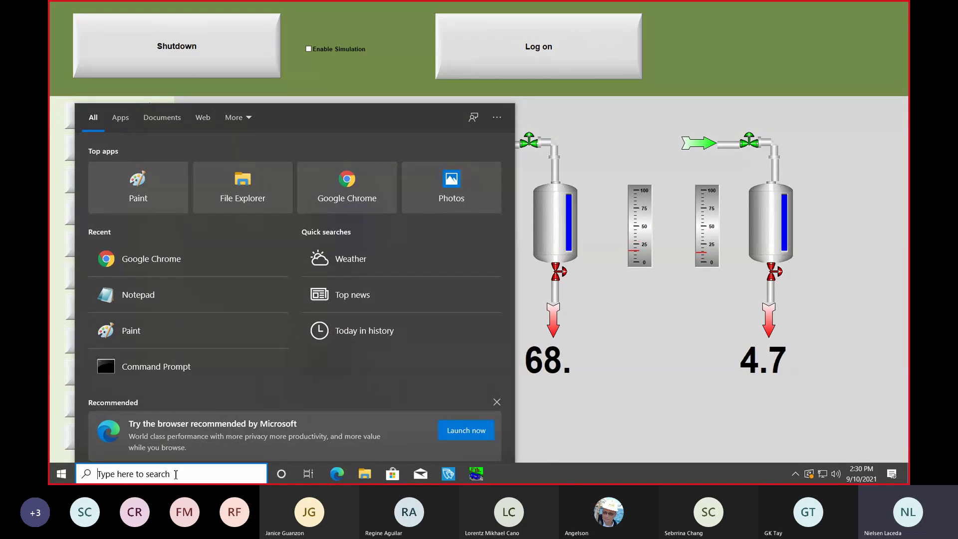
Step: Launch Google Chrome via search 'goo' and go to online.wonderware.com
type("goo")
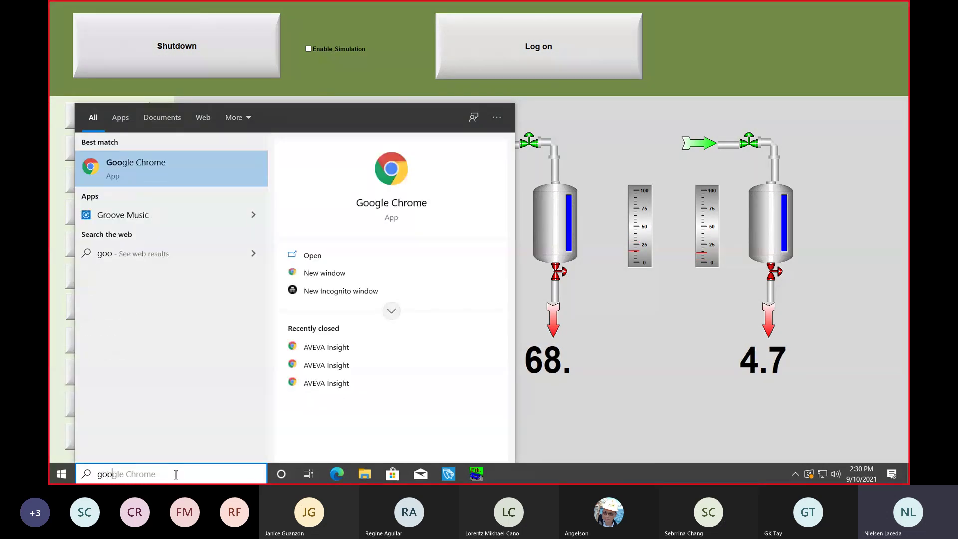
key("Return")
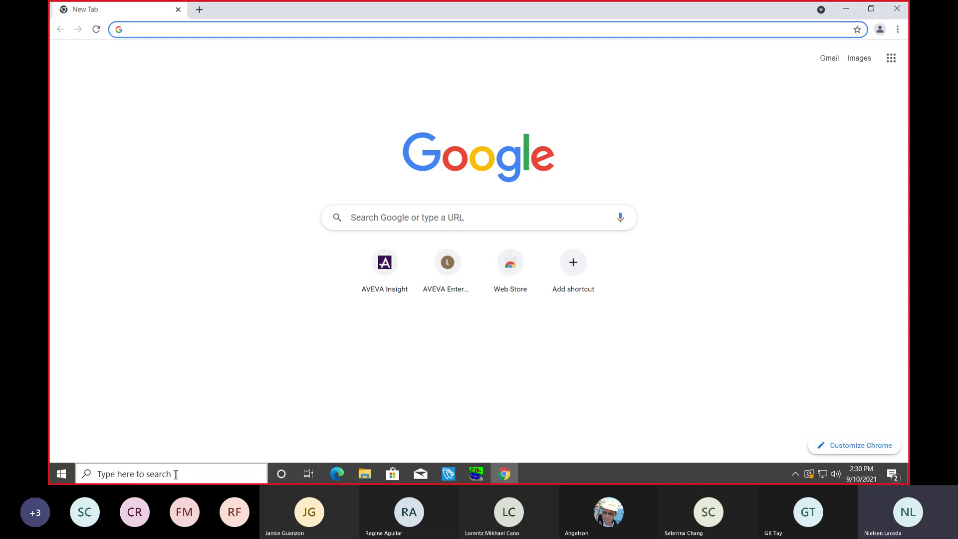
type("online.wonderware.com")
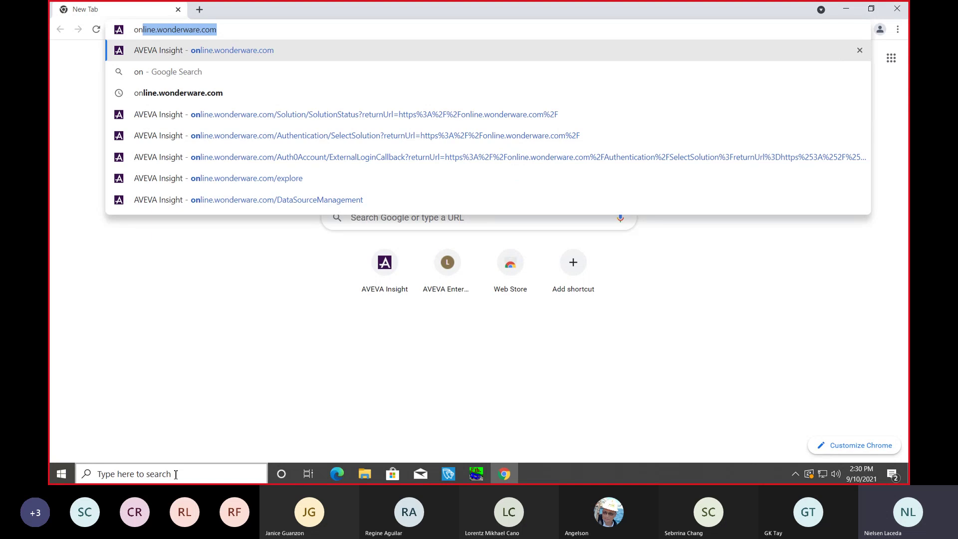
key("Return")
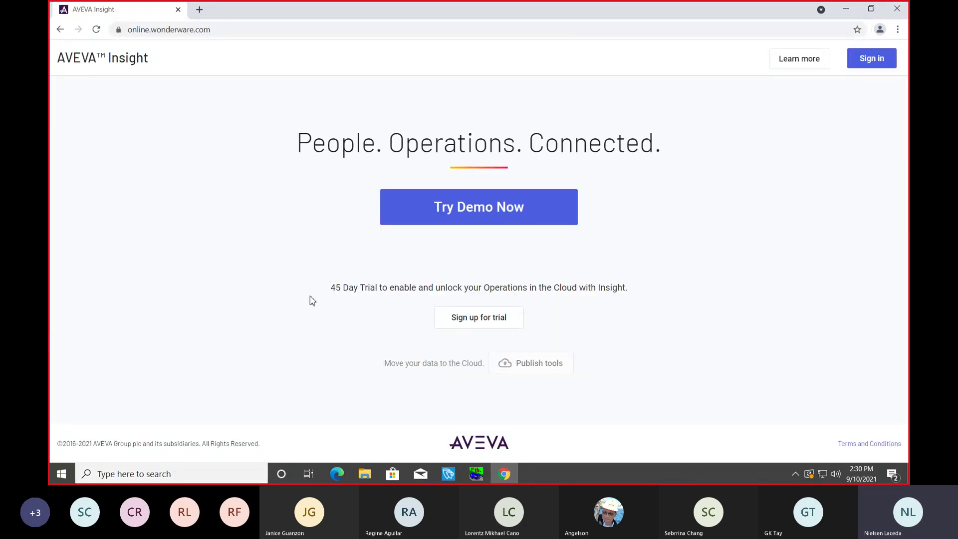
Step: Sign in to AVEVA Insight, choose the Edge2 solution and open Administration's Data Sources page
left_click(886, 66)
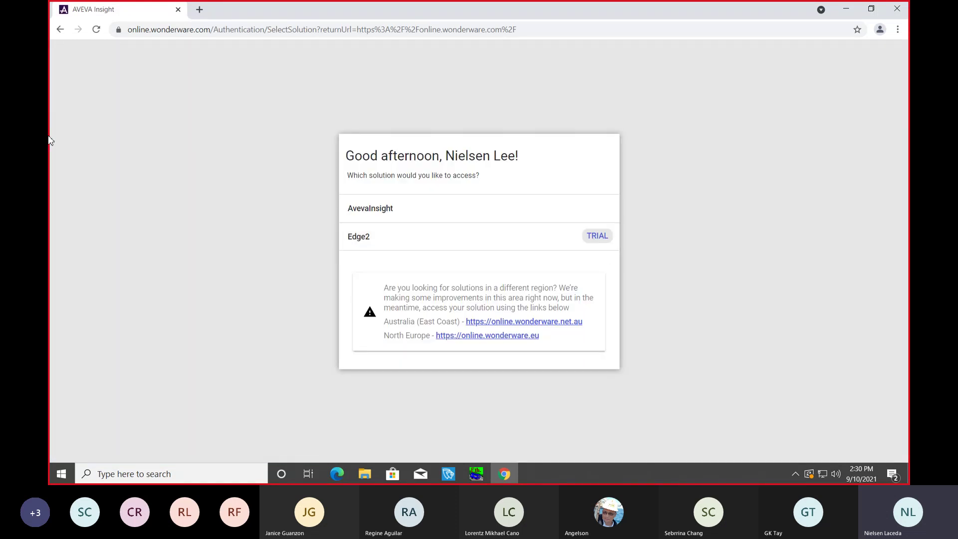
left_click(391, 243)
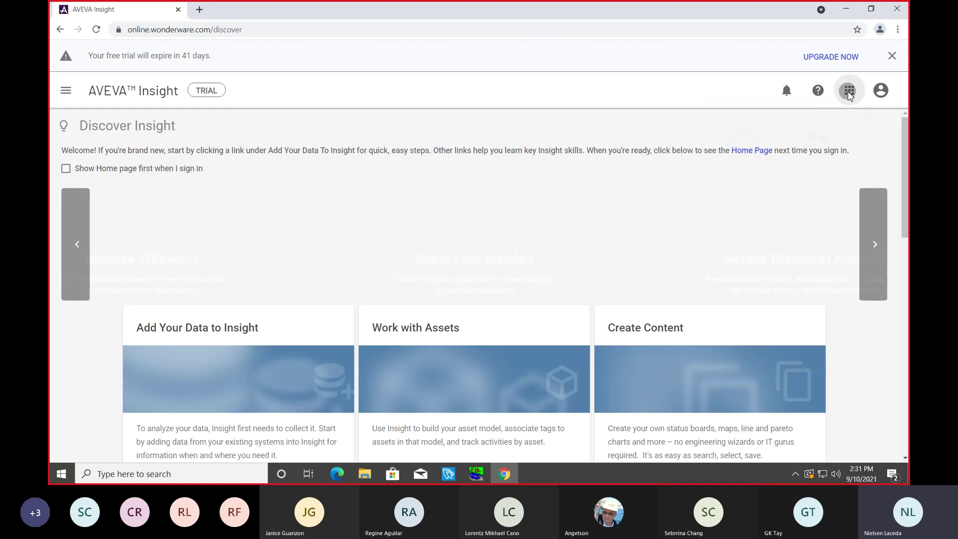
left_click(850, 95)
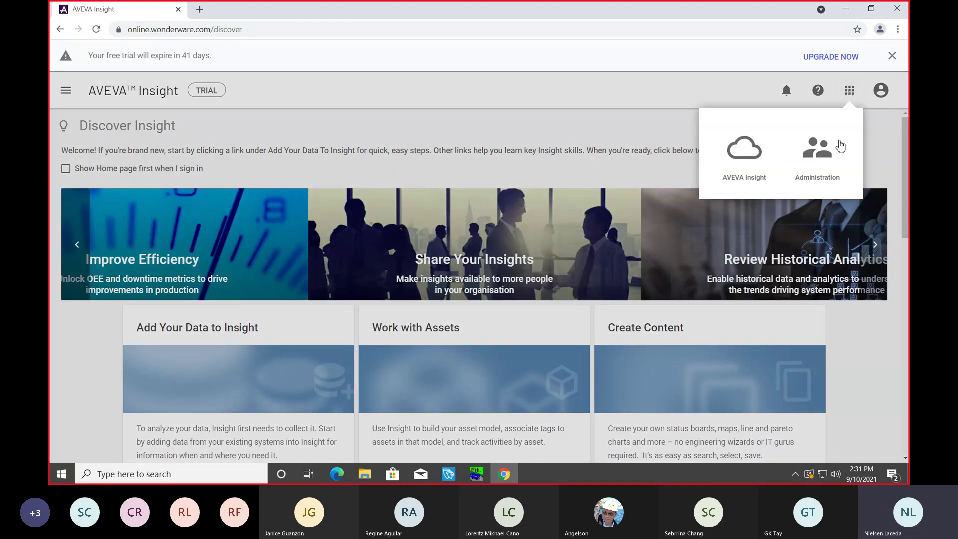
left_click(824, 152)
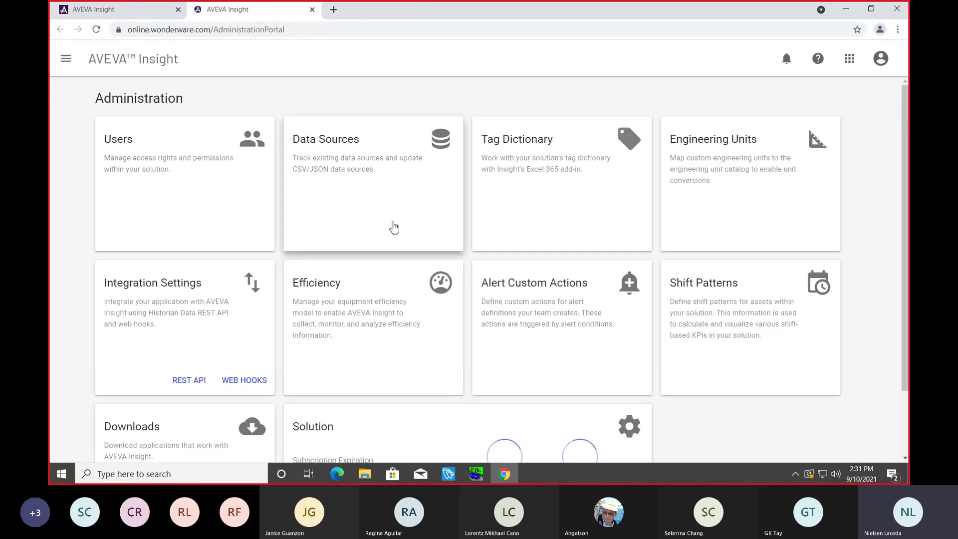
left_click(394, 228)
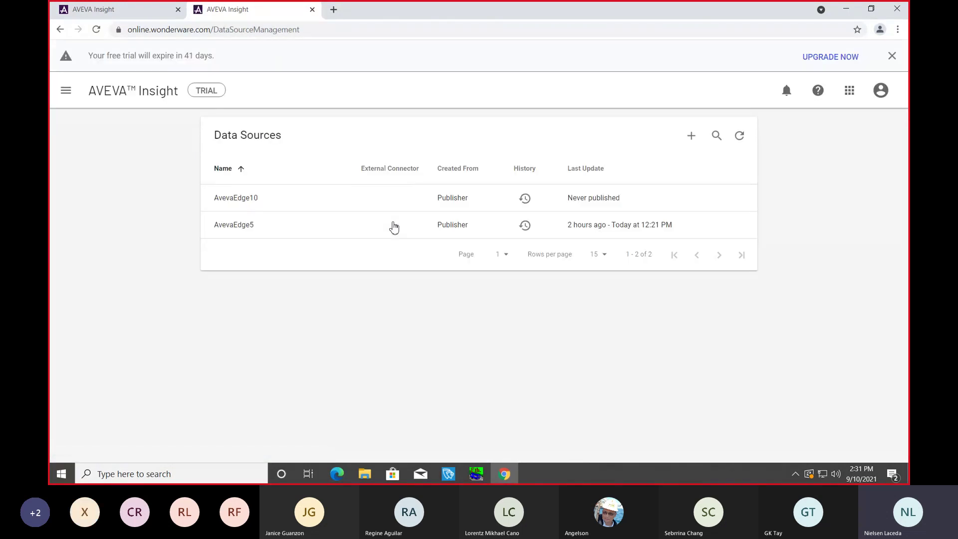
Step: Refresh the Data Sources list, return to the Insight home page and minimise the browser
left_click(739, 140)
left_click(739, 142)
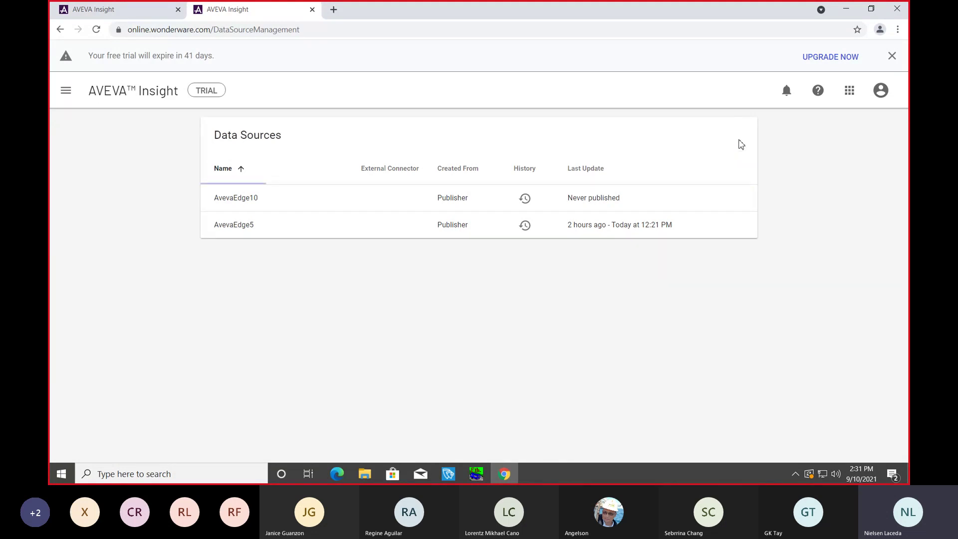
left_click(69, 95)
left_click(100, 144)
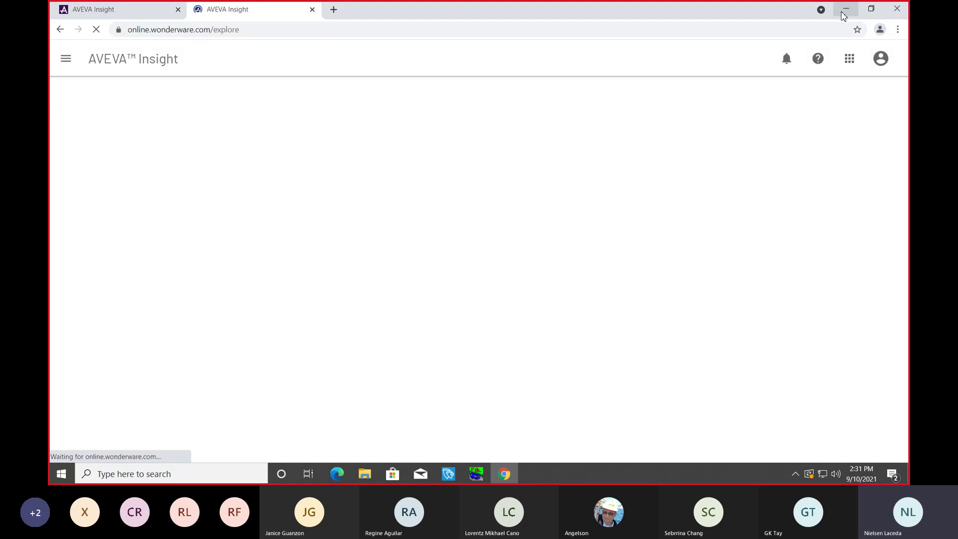
left_click(844, 14)
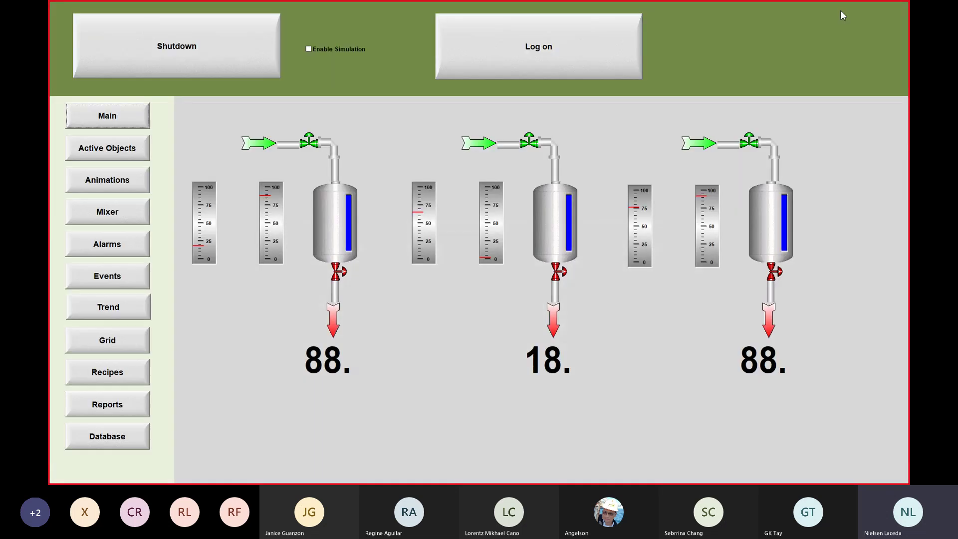
Step: Close the running tank HMI and stop the project runtime
key("super")
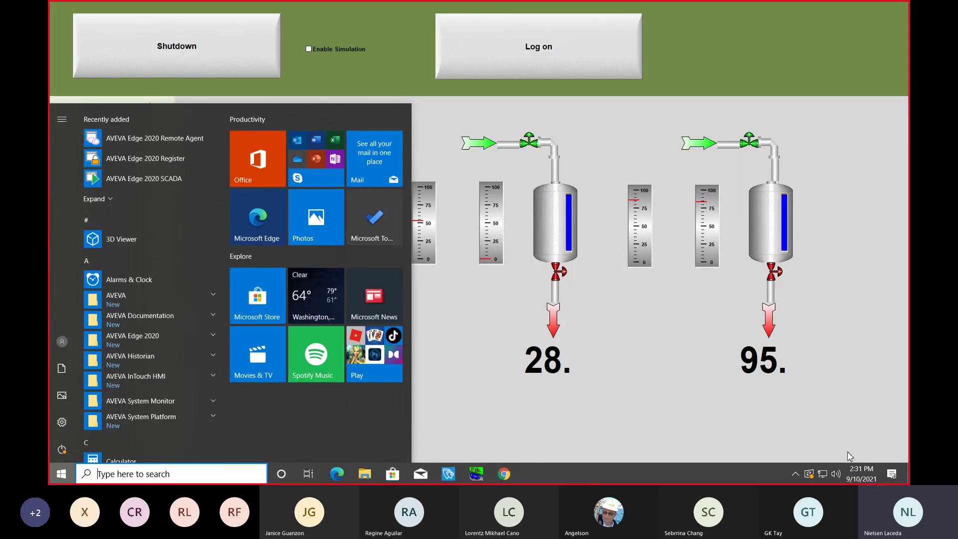
mouse_move(448, 472)
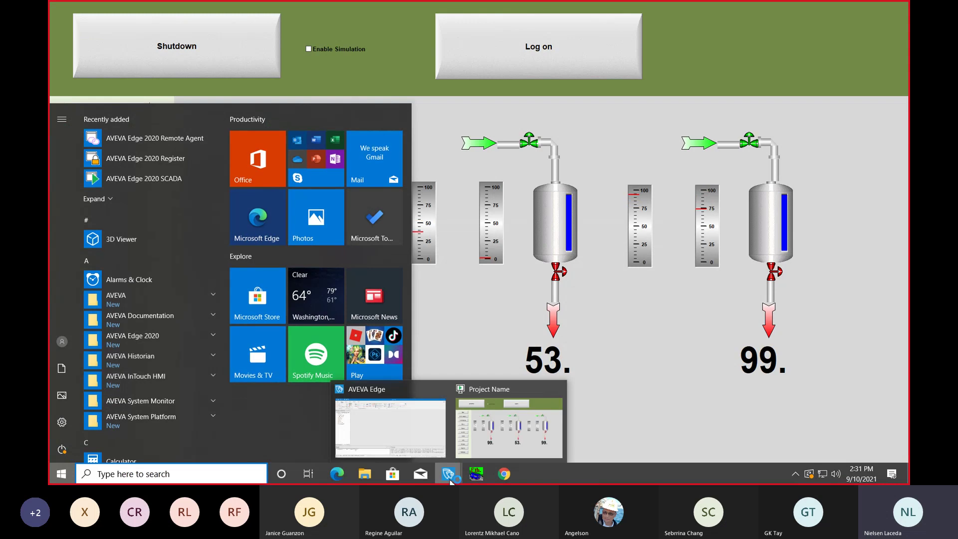
left_click(558, 387)
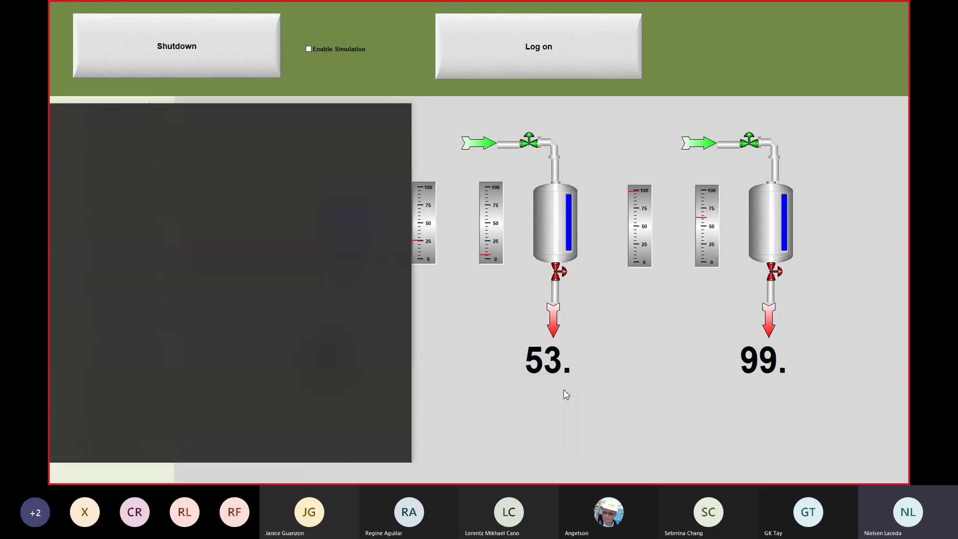
left_click(170, 55)
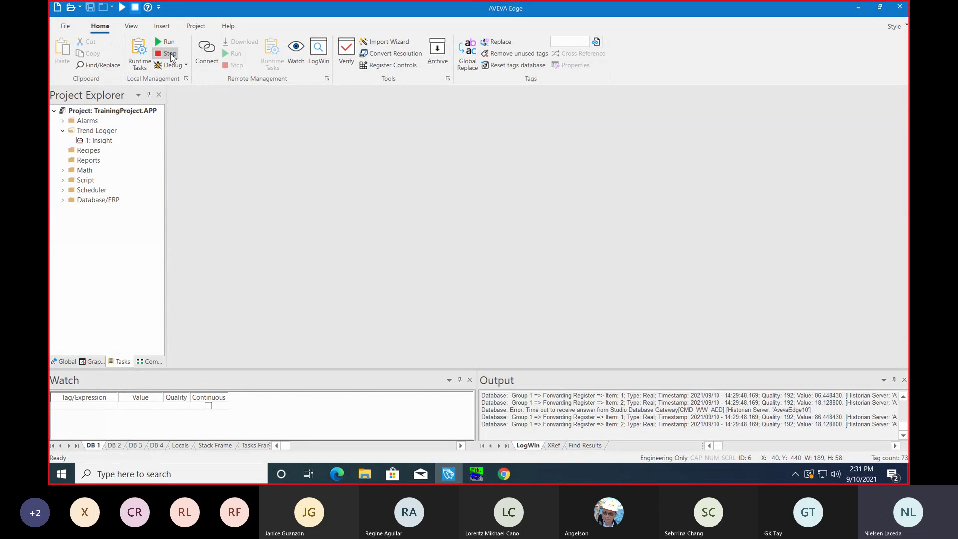
Step: Exit the Studio ADO Gateway from the system tray and run the project again
left_click(795, 472)
right_click(797, 450)
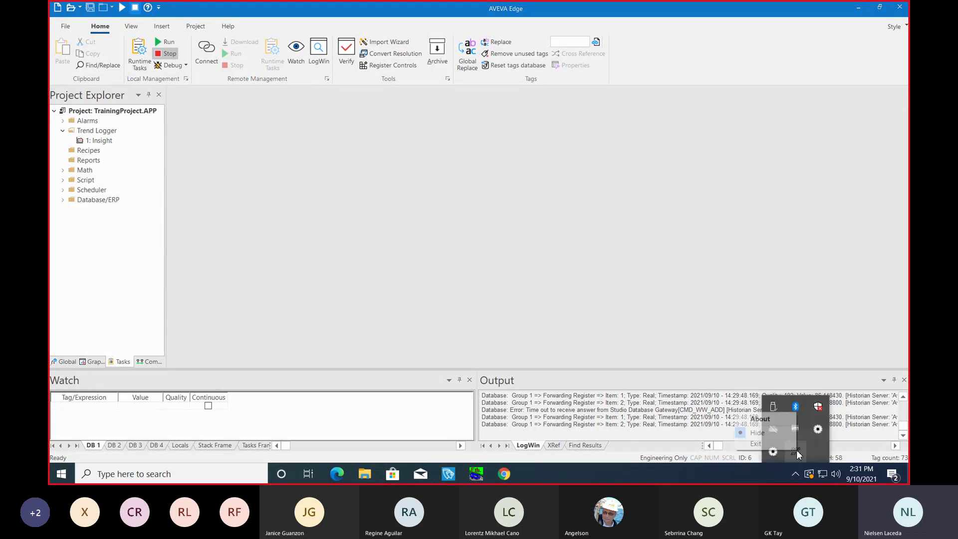
left_click(788, 446)
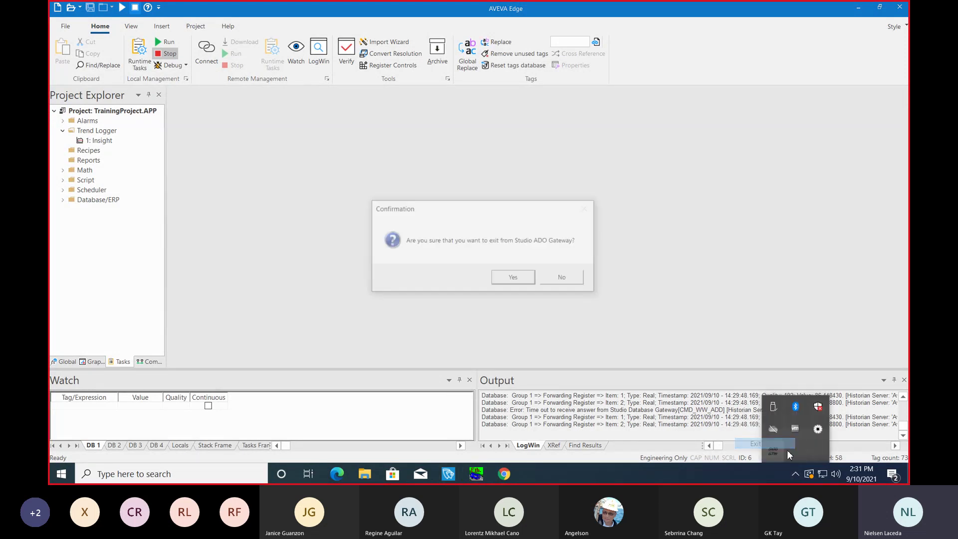
left_click(529, 276)
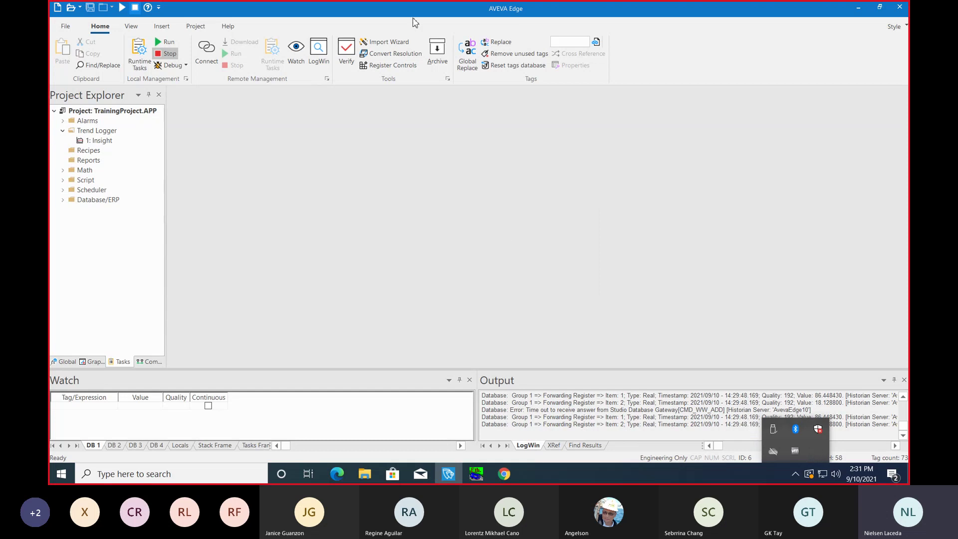
left_click(165, 44)
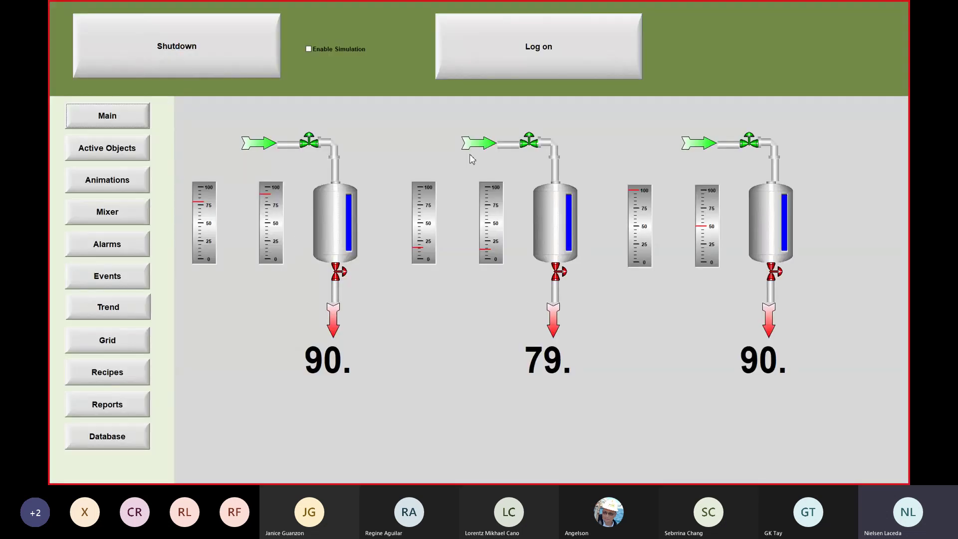
Step: Bring up the Studio Database Gateway window and browse its log, file and monitoring menus
key("super")
left_click(795, 473)
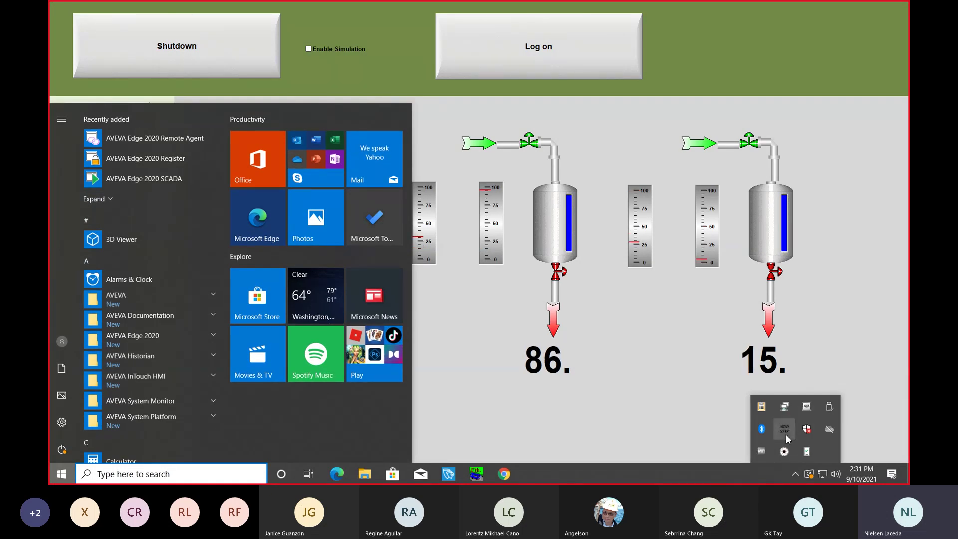
left_click(786, 430)
left_click(119, 67)
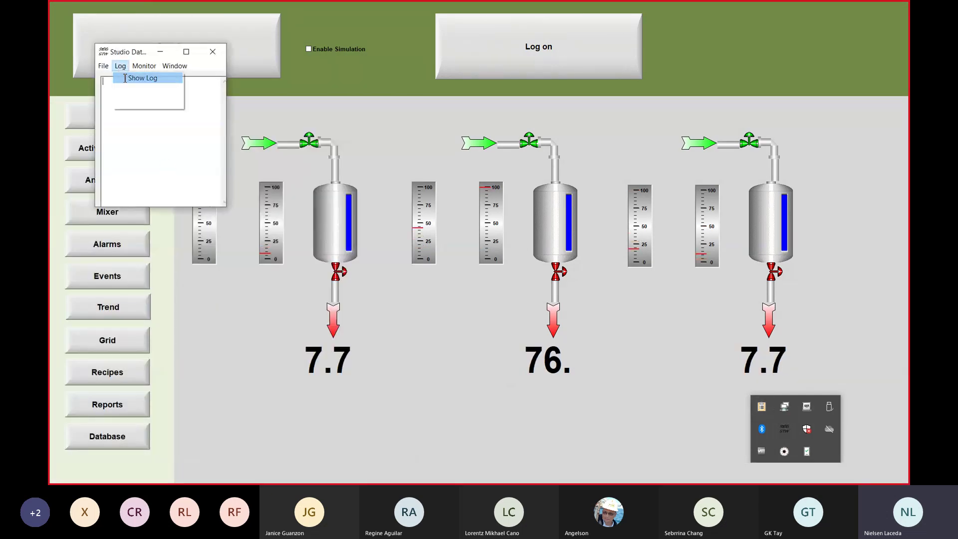
left_click(124, 69)
left_click(123, 68)
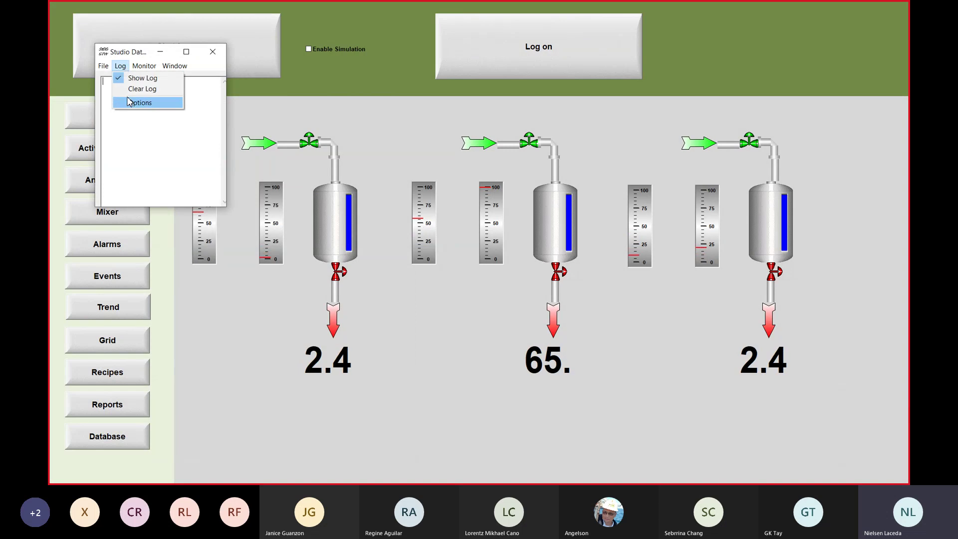
left_click(119, 68)
left_click(105, 67)
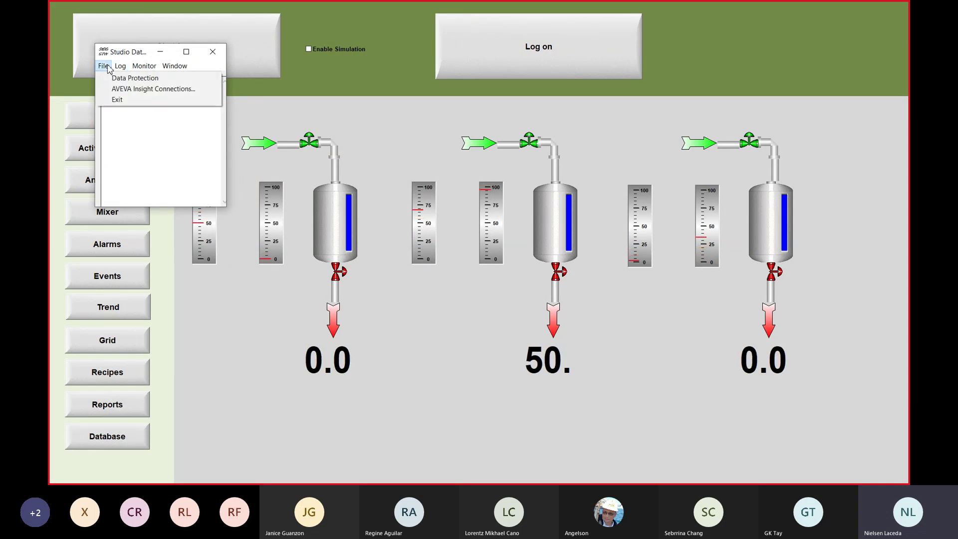
left_click(109, 69)
left_click(120, 68)
Step: Inspect the gateway's database connections, showing the connected TCP client, then close the details
mouse_move(143, 70)
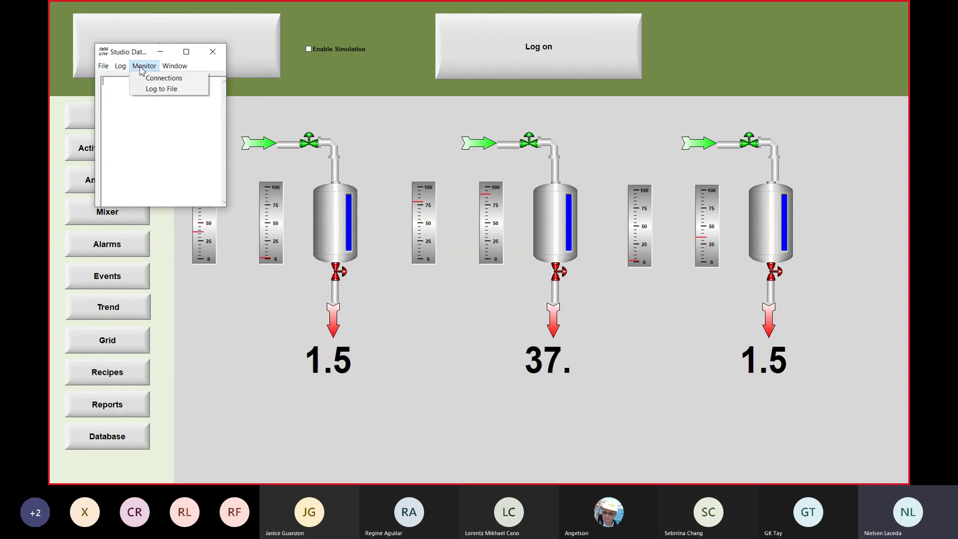
left_click(147, 79)
left_click(126, 88)
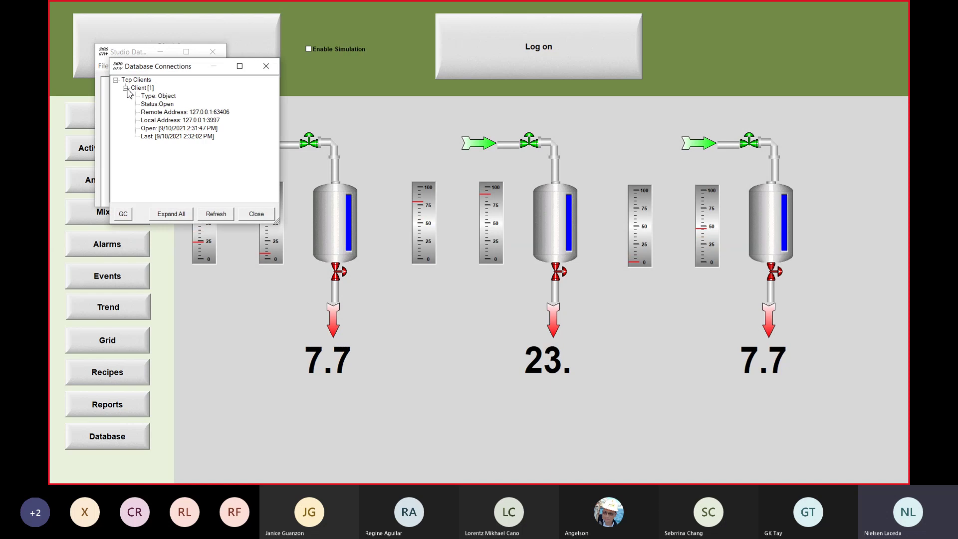
left_click(231, 218)
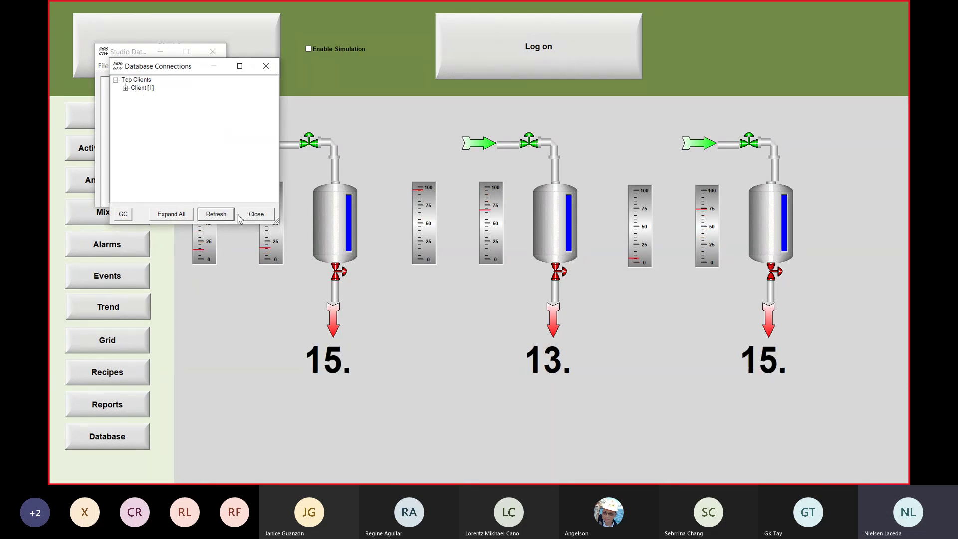
left_click(126, 88)
left_click(257, 214)
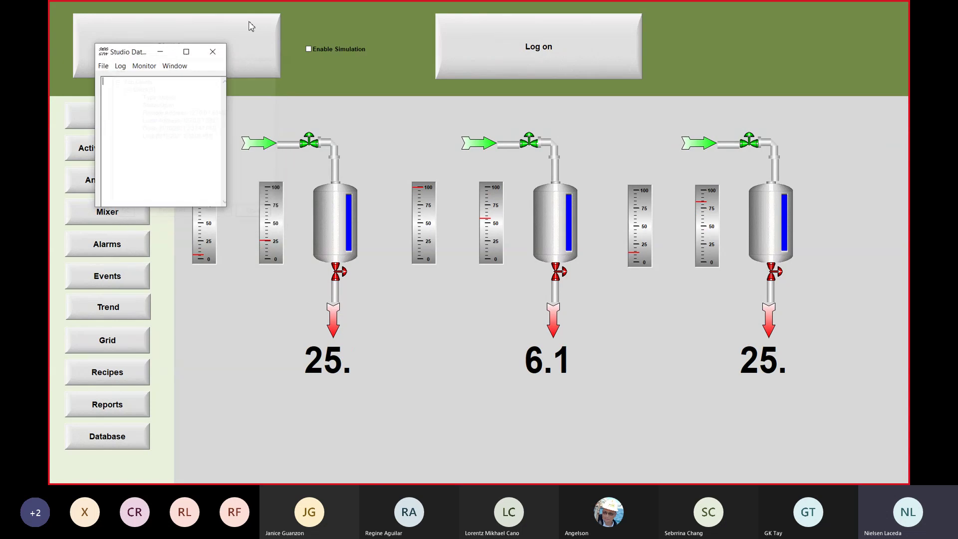
Step: Minimise the database gateway window and switch back to the AVEVA Insight browser window
left_click(160, 52)
mouse_move(477, 472)
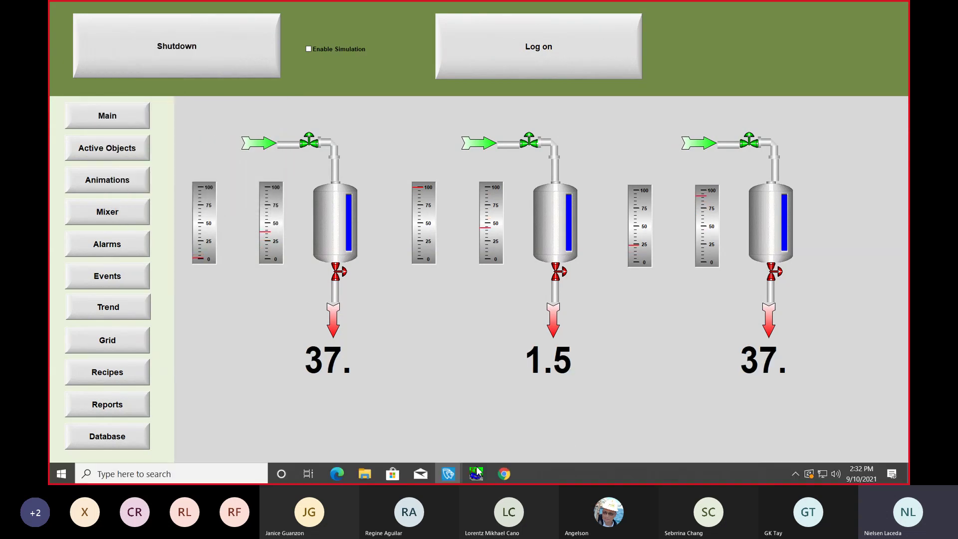
key("super")
left_click(504, 473)
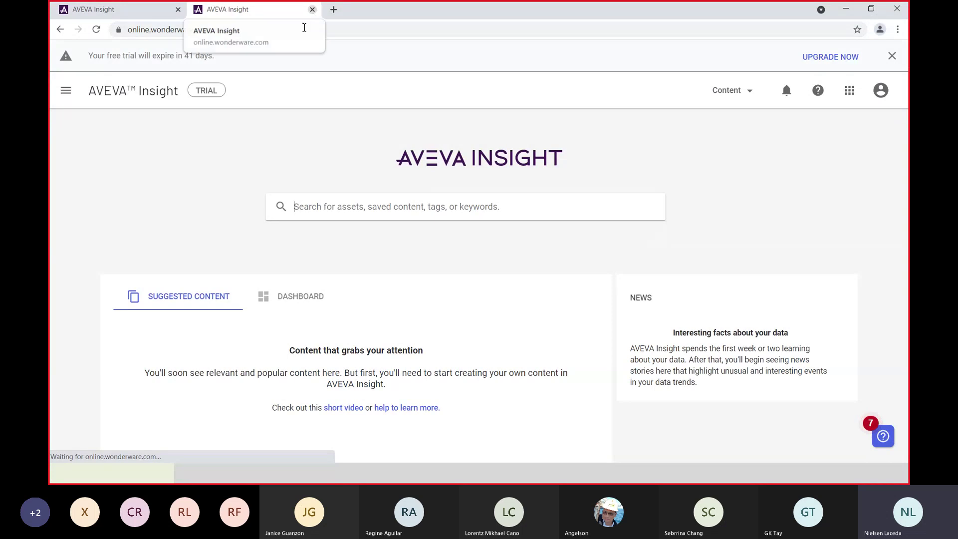
Step: Load online.wonderware.com in a new tab, go to the Insight home page and show search suggestions
left_click(304, 28)
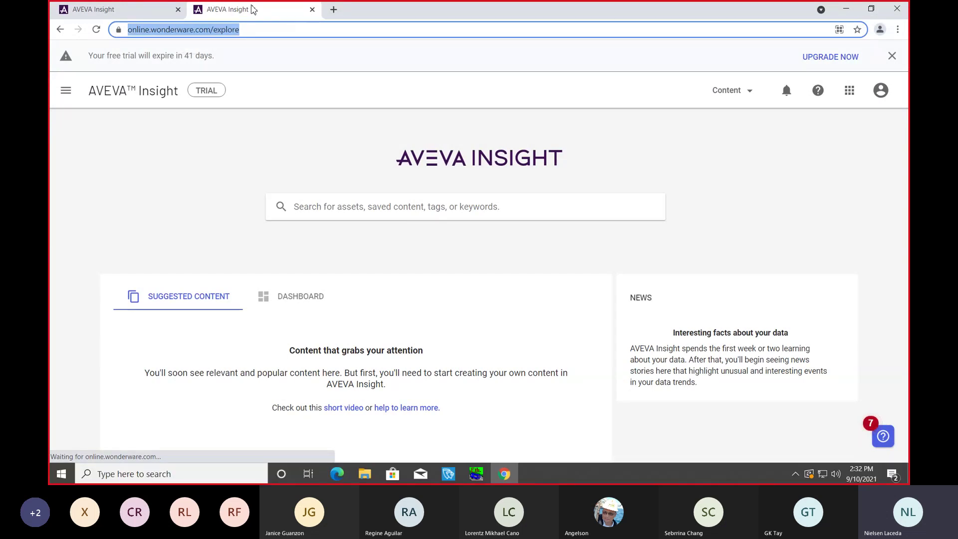
left_click(134, 12)
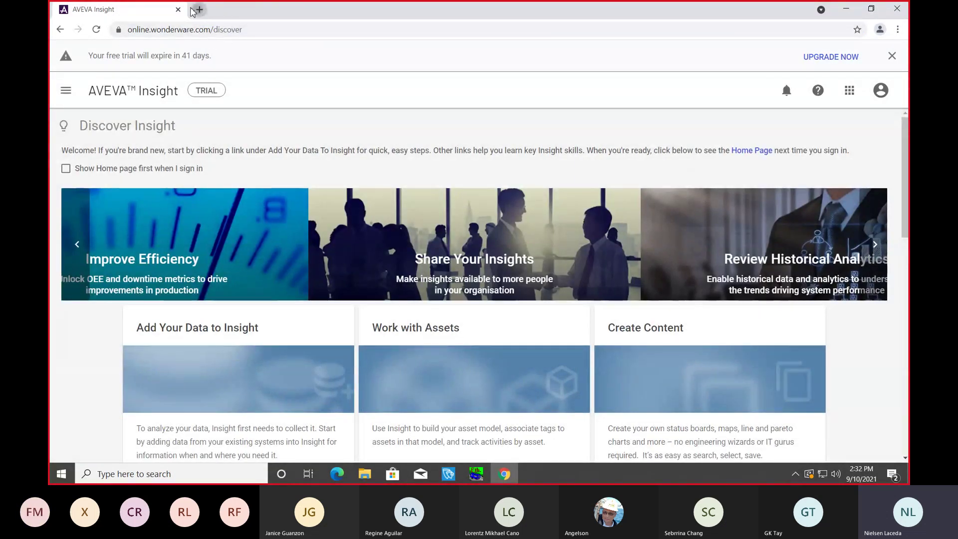
key("ctrl+t")
type("online")
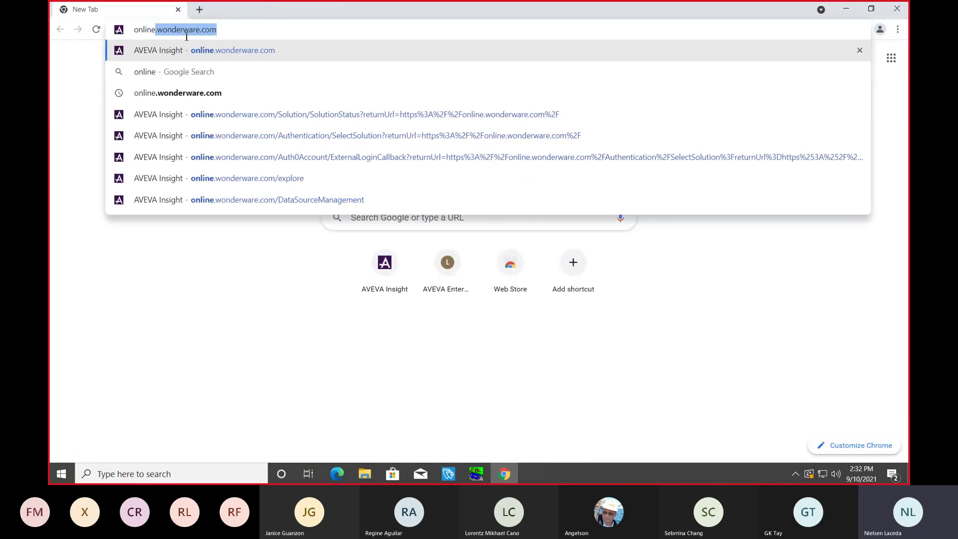
key("Return")
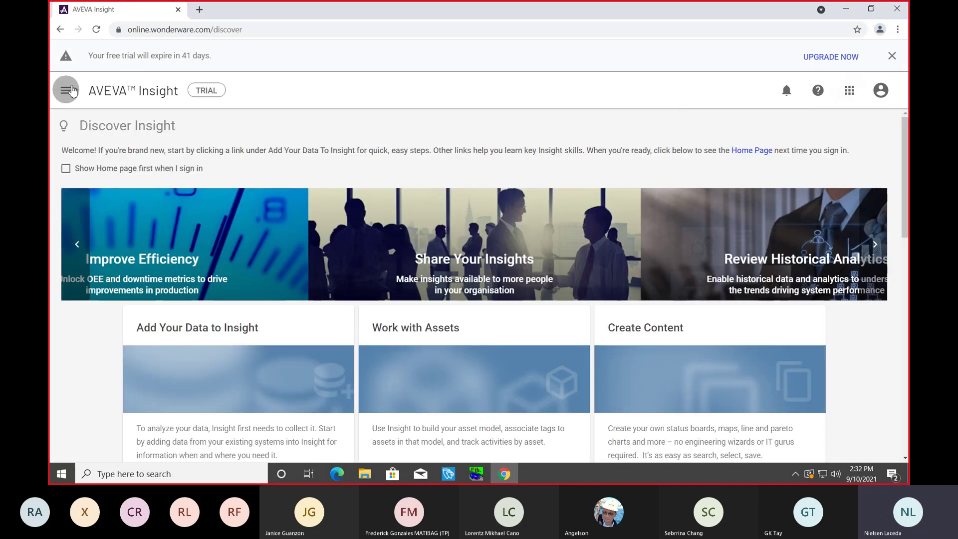
left_click(66, 90)
left_click(110, 138)
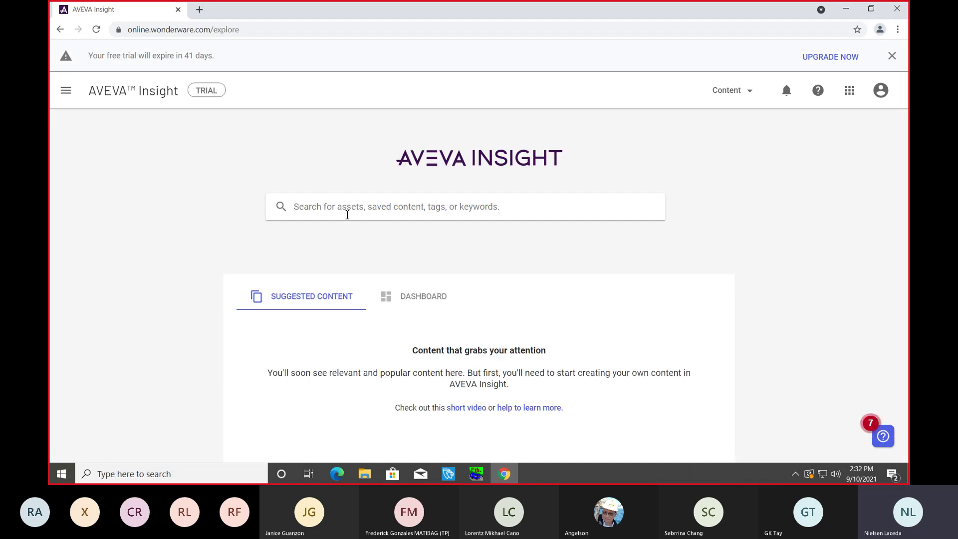
left_click(347, 212)
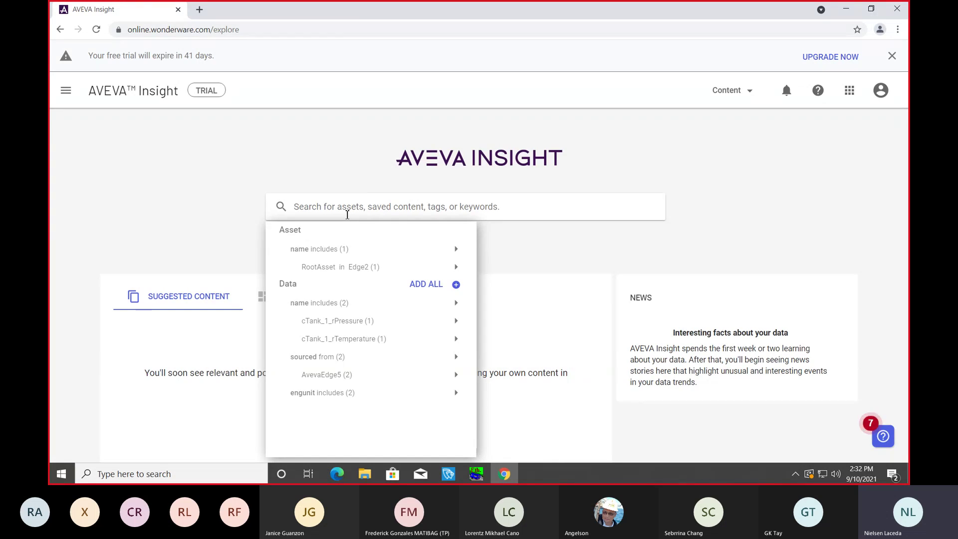
Step: Open the Administration portal from the apps grid in a second tab
left_click(137, 186)
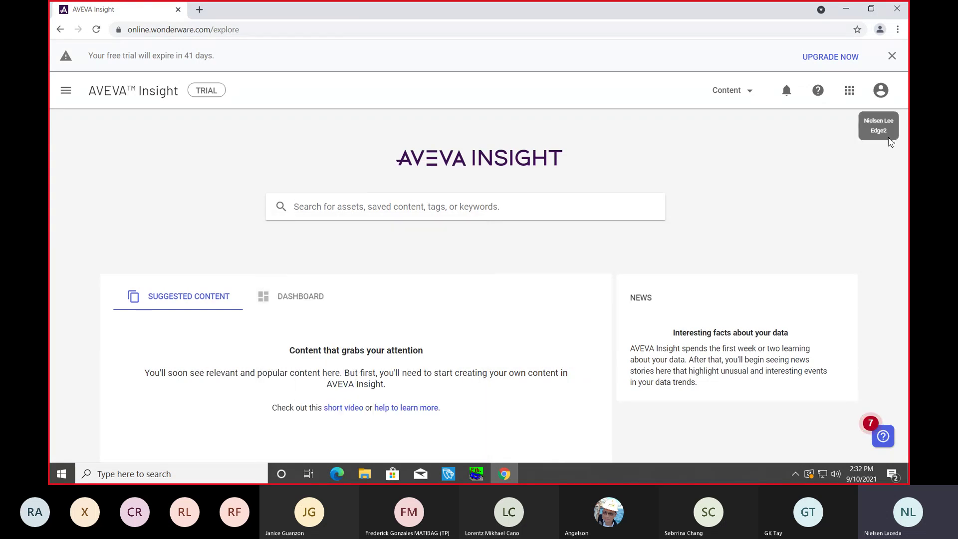
left_click(848, 93)
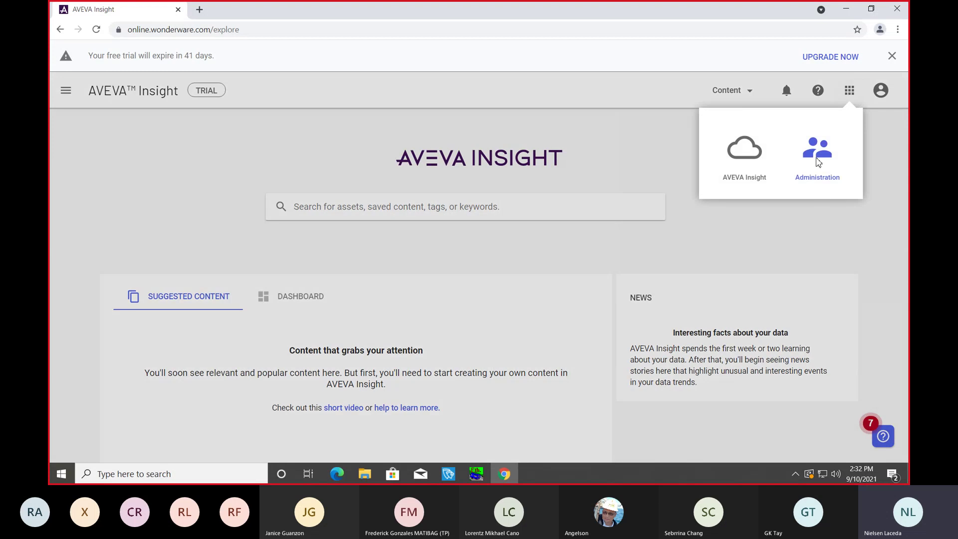
left_click(818, 145)
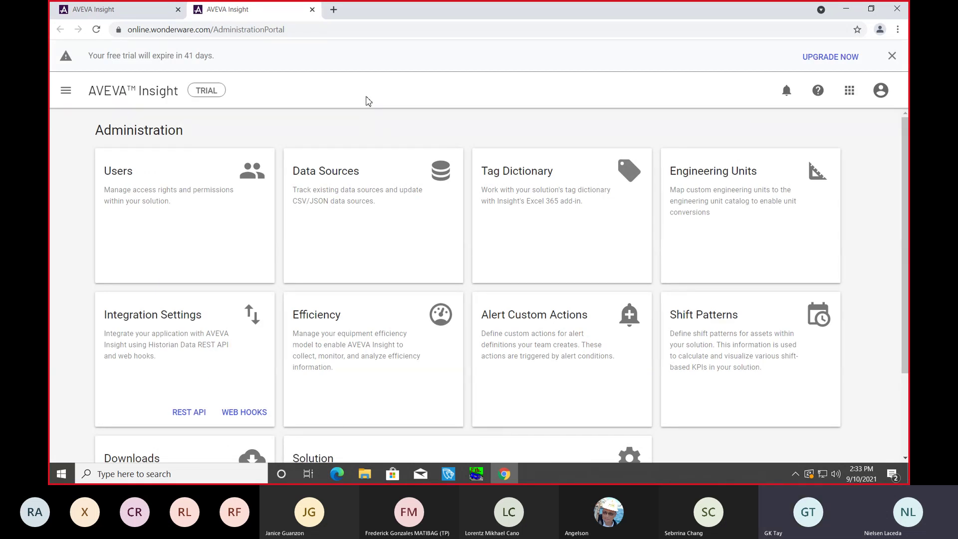
Step: Back on the home tab, add both tank pressure and temperature tags with ADD ALL
left_click(114, 10)
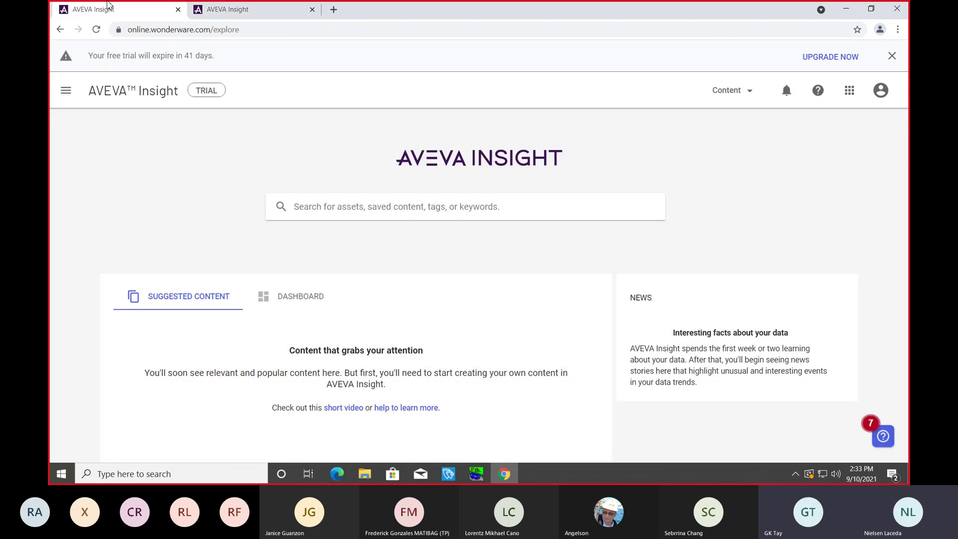
left_click(344, 211)
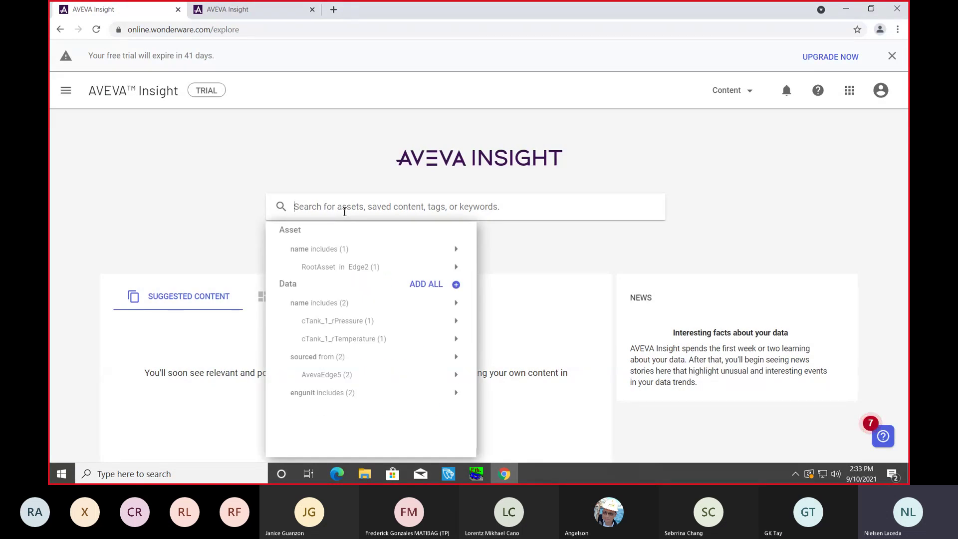
left_click(159, 187)
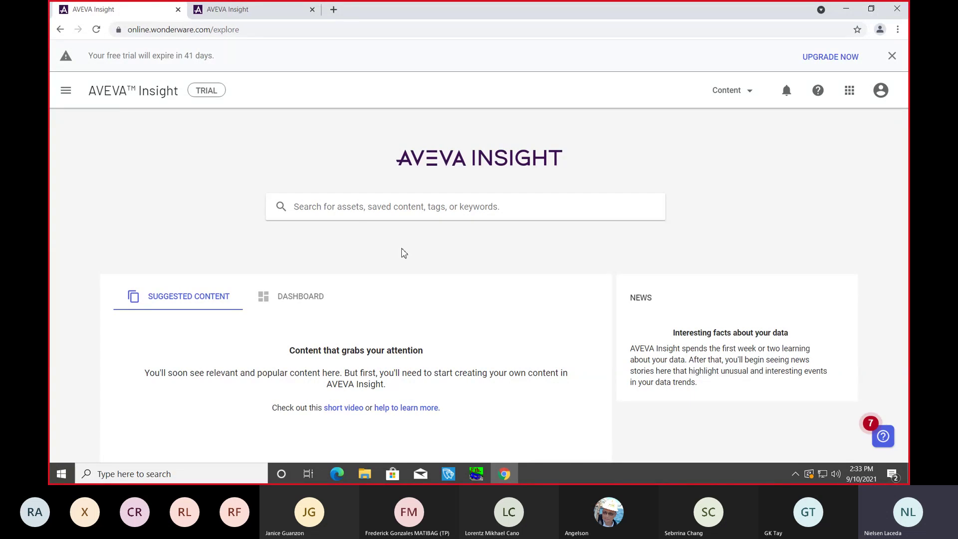
left_click(364, 212)
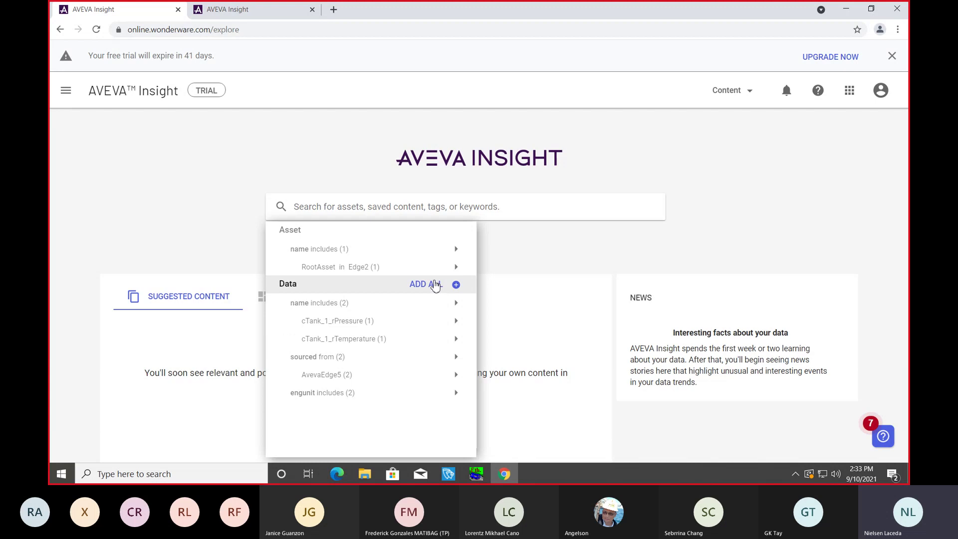
left_click(435, 285)
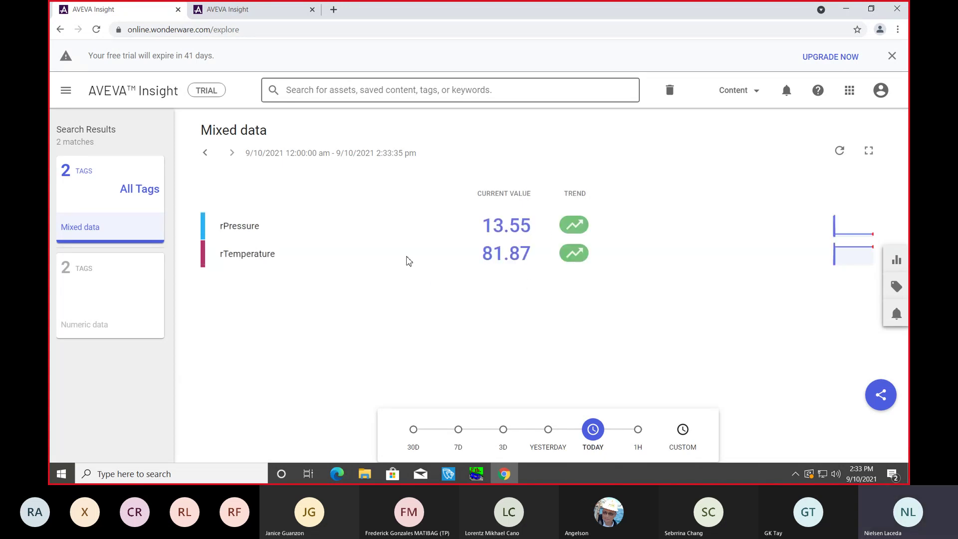
Step: Limit the view to the last hour and toggle rPressure and rTemperature in the tag list
left_click(636, 432)
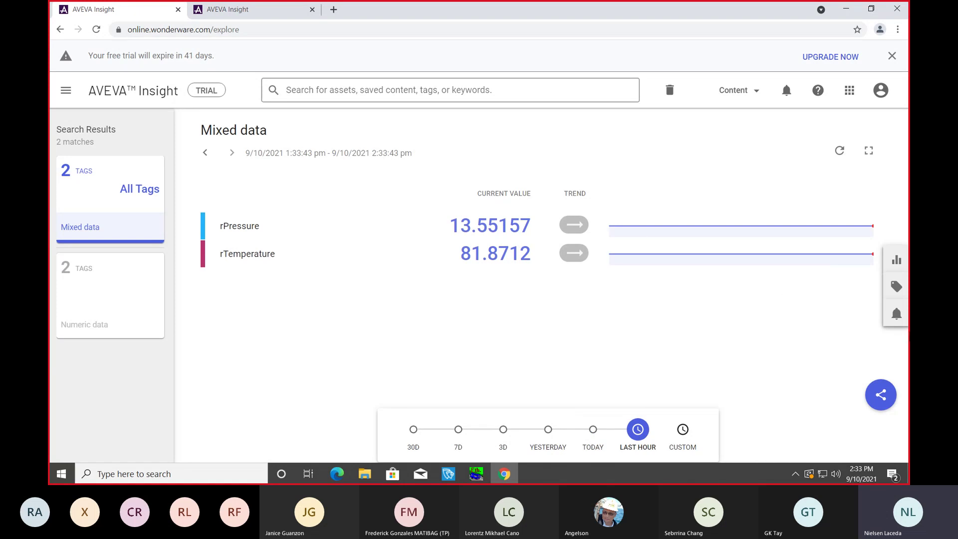
left_click(896, 286)
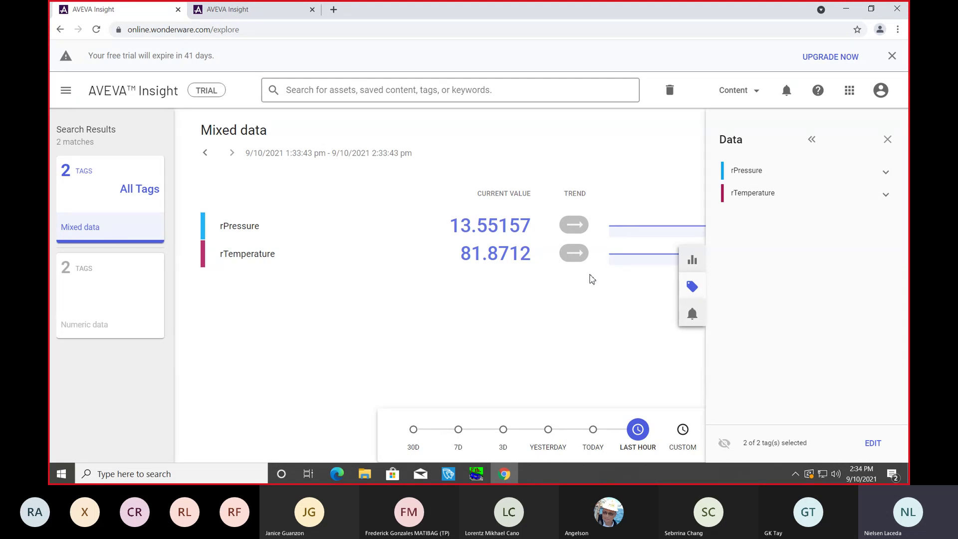
left_click(795, 197)
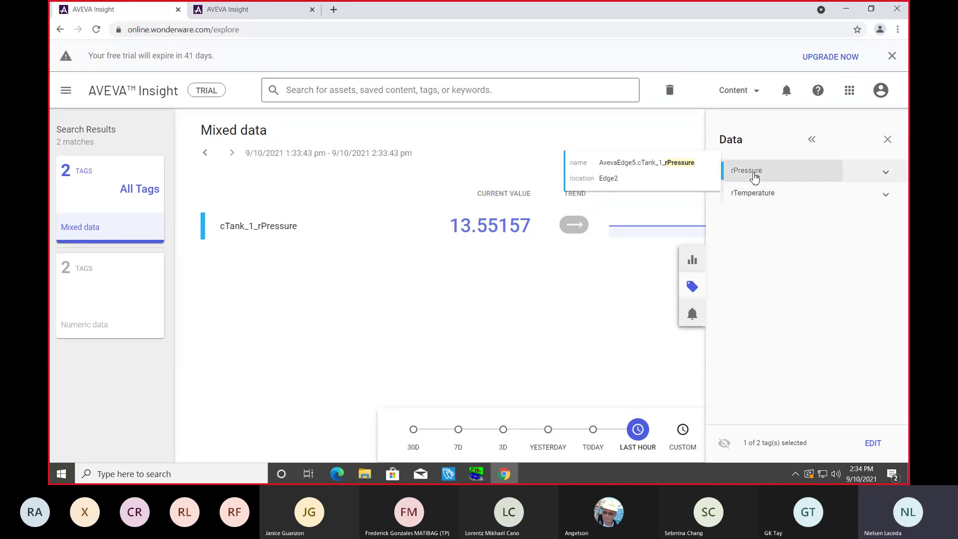
left_click(758, 195)
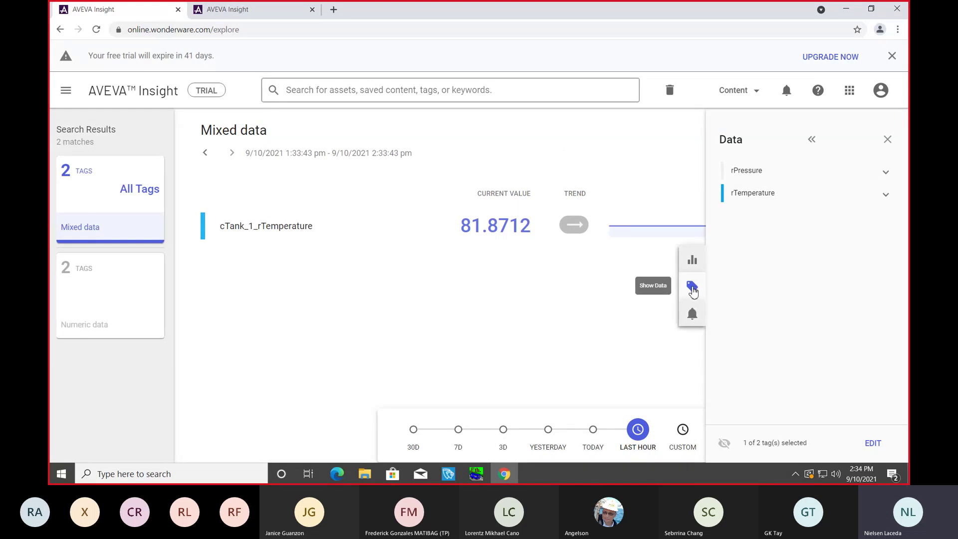
left_click(692, 289)
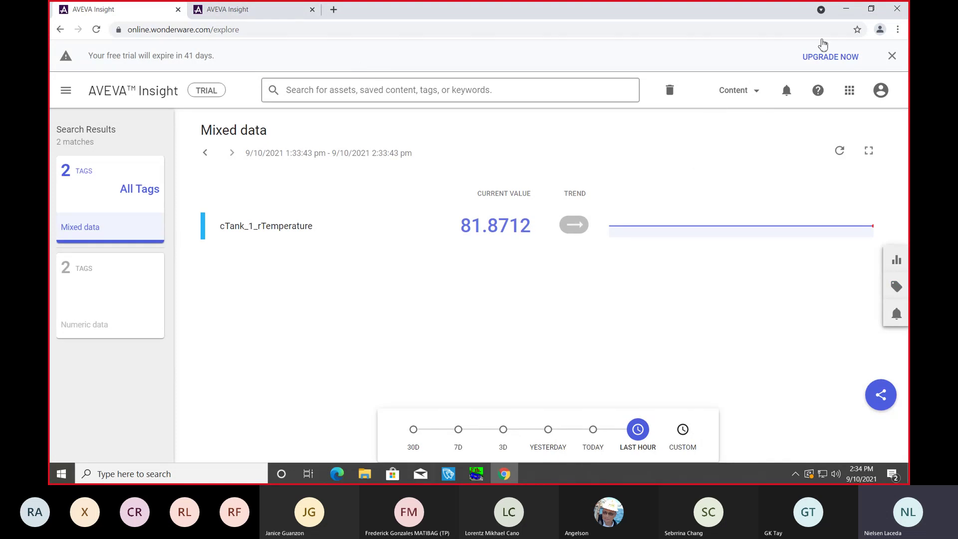
Step: Add rPressure back so both rTemperature and rPressure are shown together
left_click(850, 91)
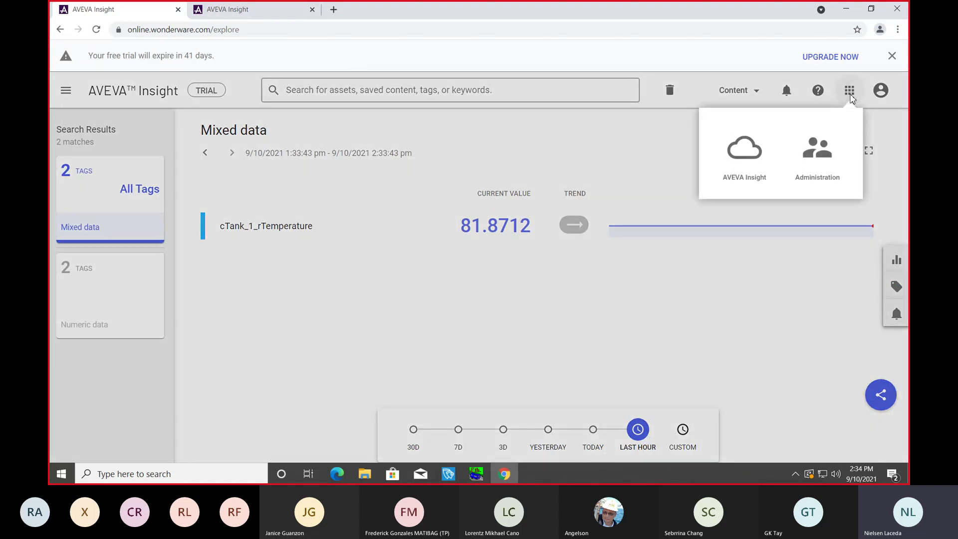
left_click(584, 159)
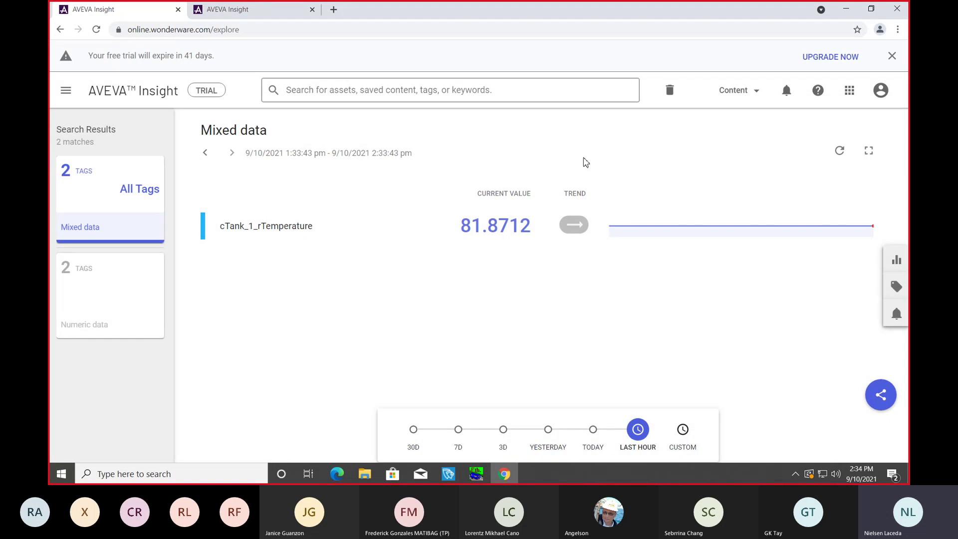
left_click(848, 89)
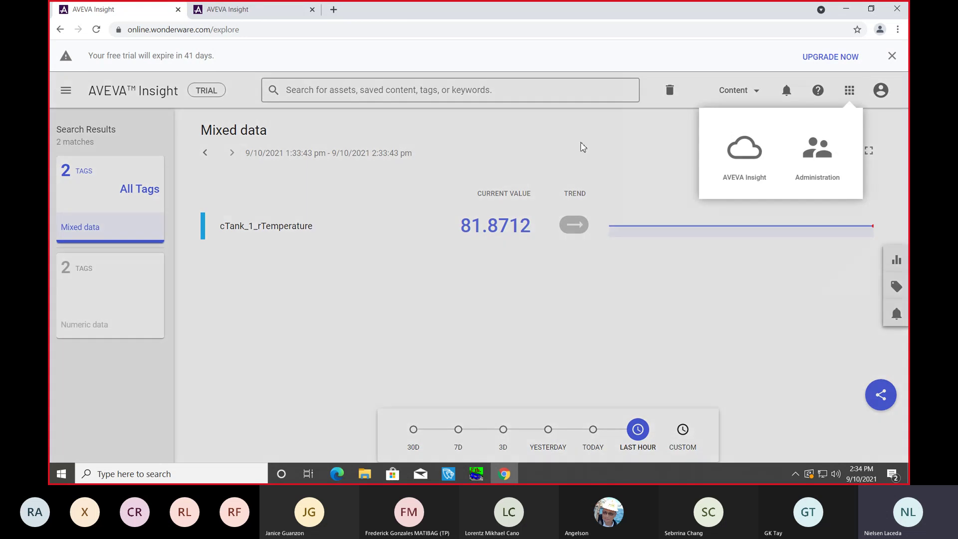
left_click(579, 145)
left_click(897, 286)
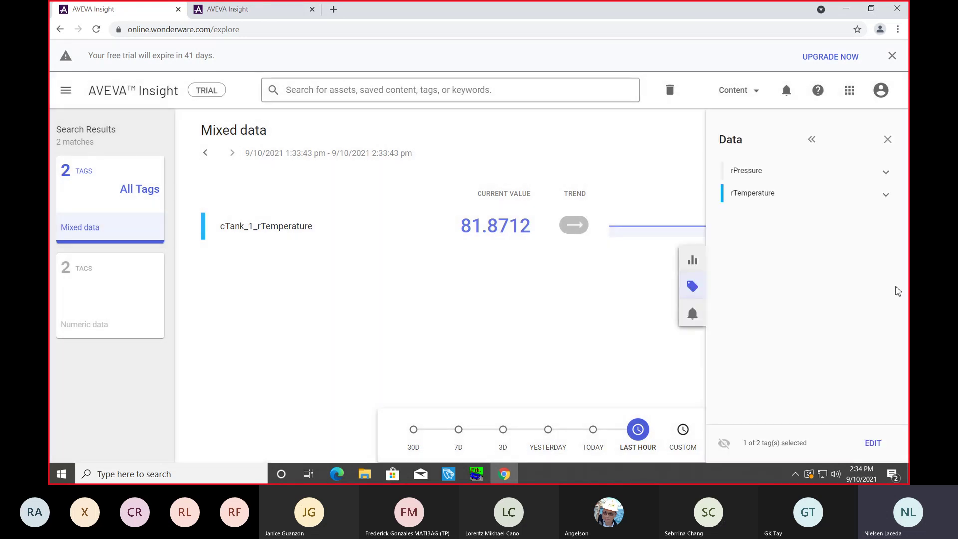
left_click(753, 171)
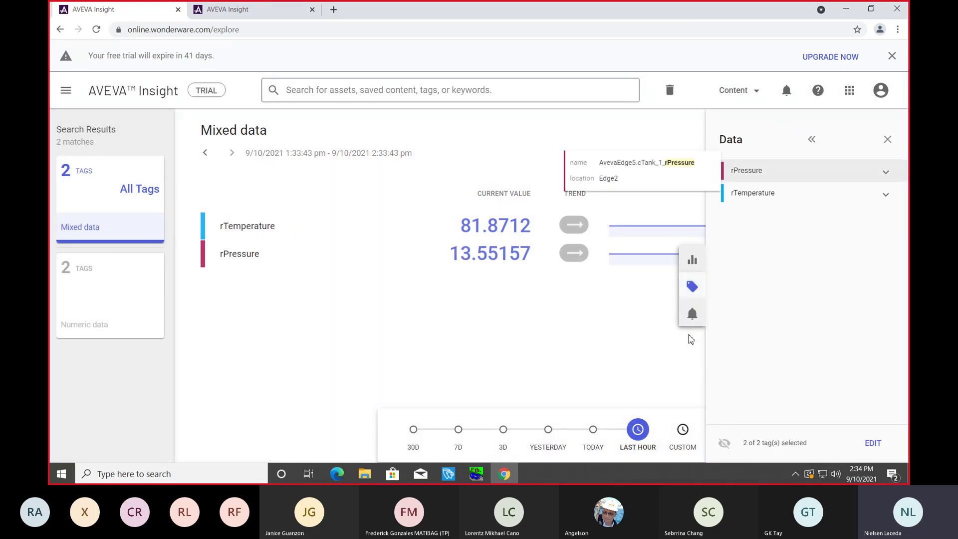
left_click(692, 286)
Step: Turn the temperature and pressure data into a line chart and start saving it from the share speed-dial
left_click(896, 258)
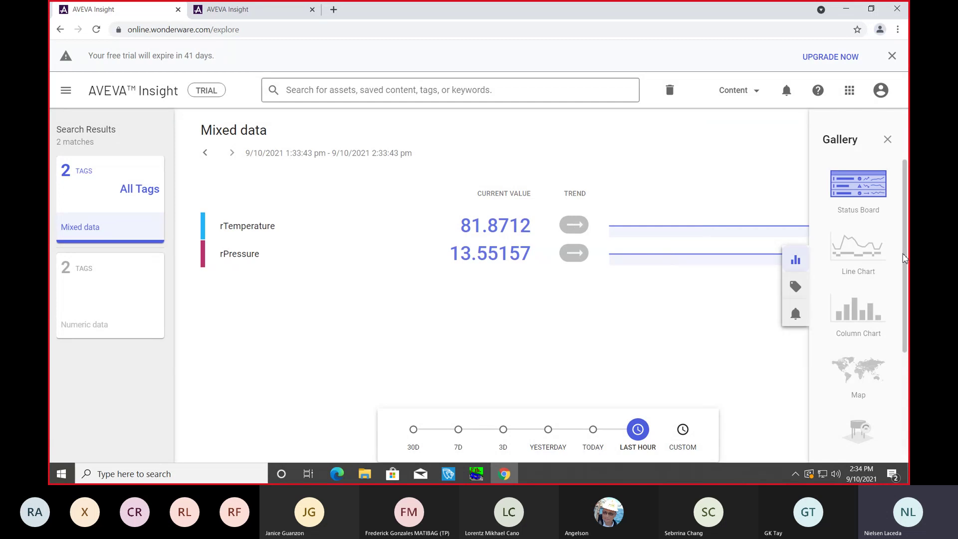
left_click(860, 253)
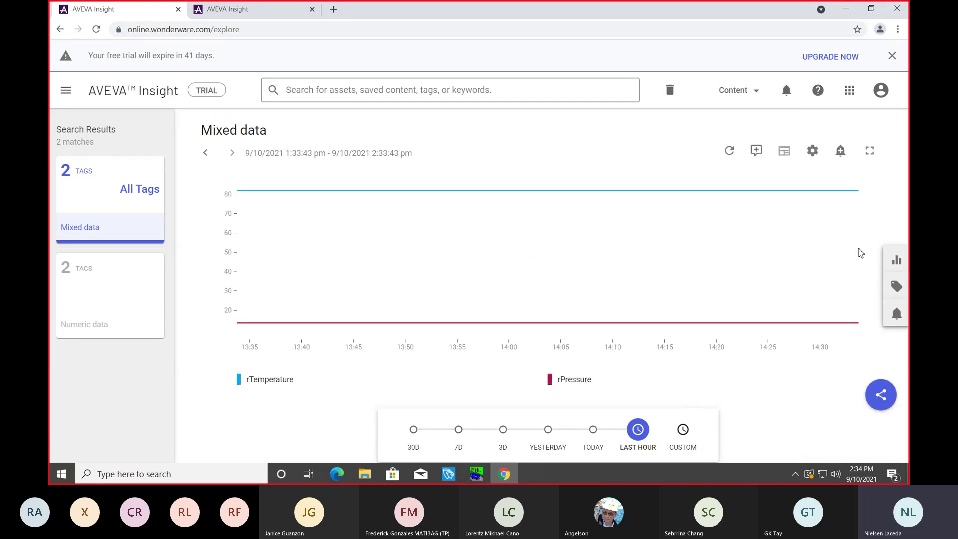
mouse_move(475, 477)
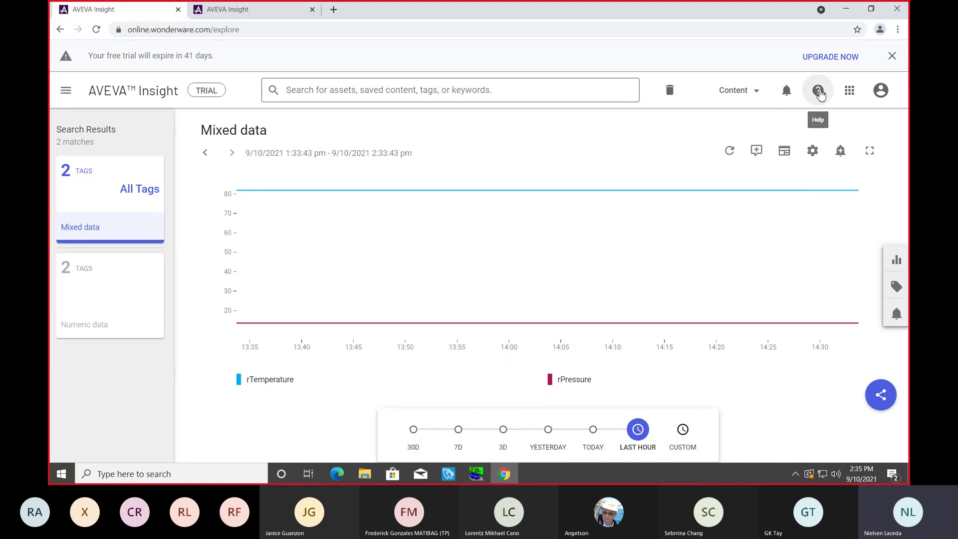
mouse_move(264, 382)
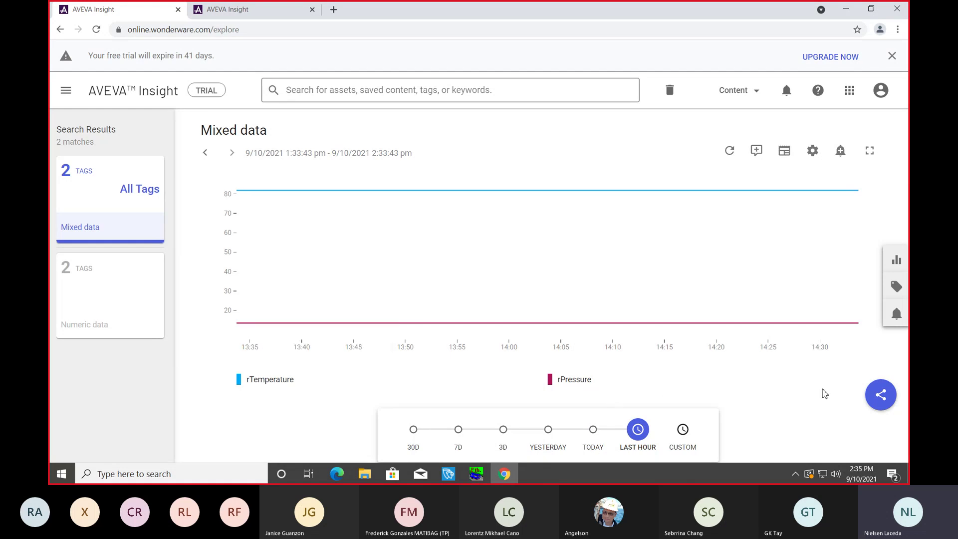
left_click(880, 403)
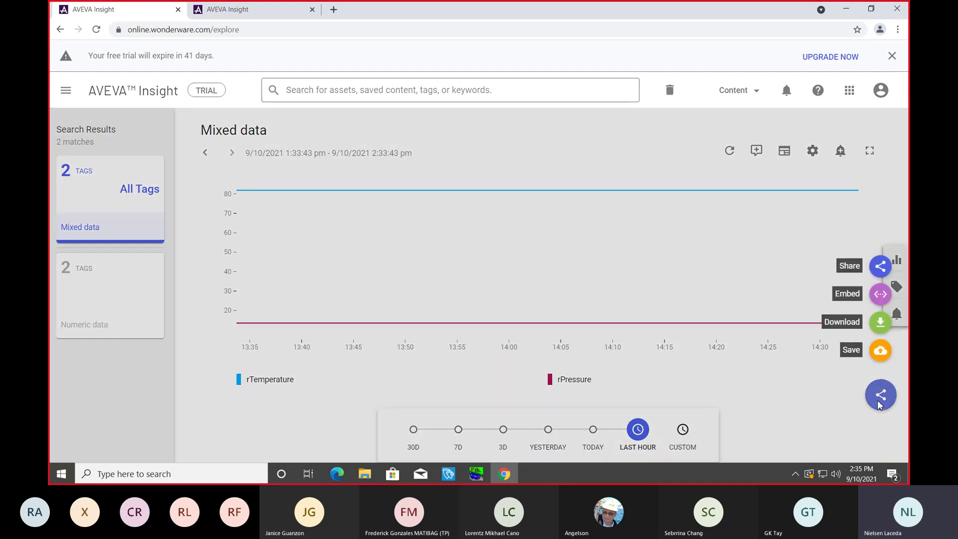
left_click(877, 354)
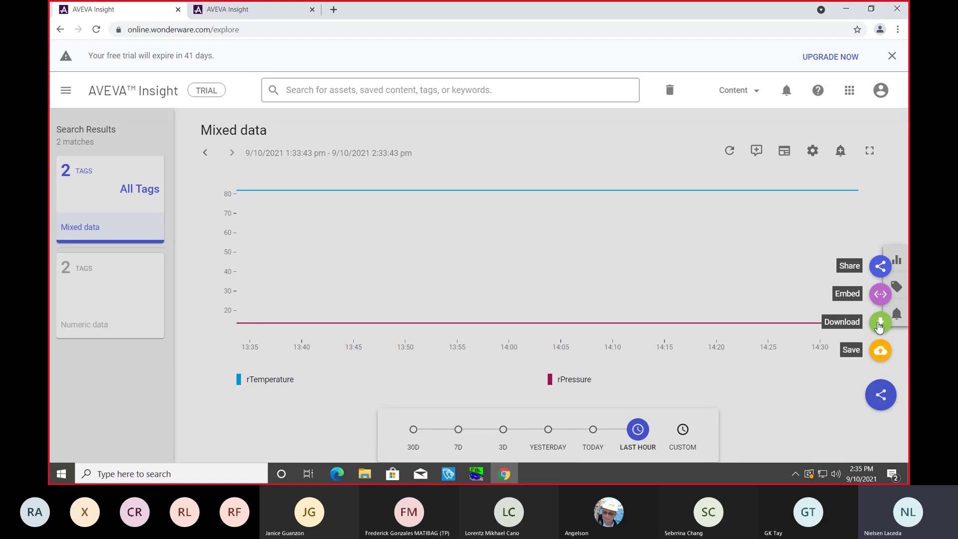
left_click(855, 402)
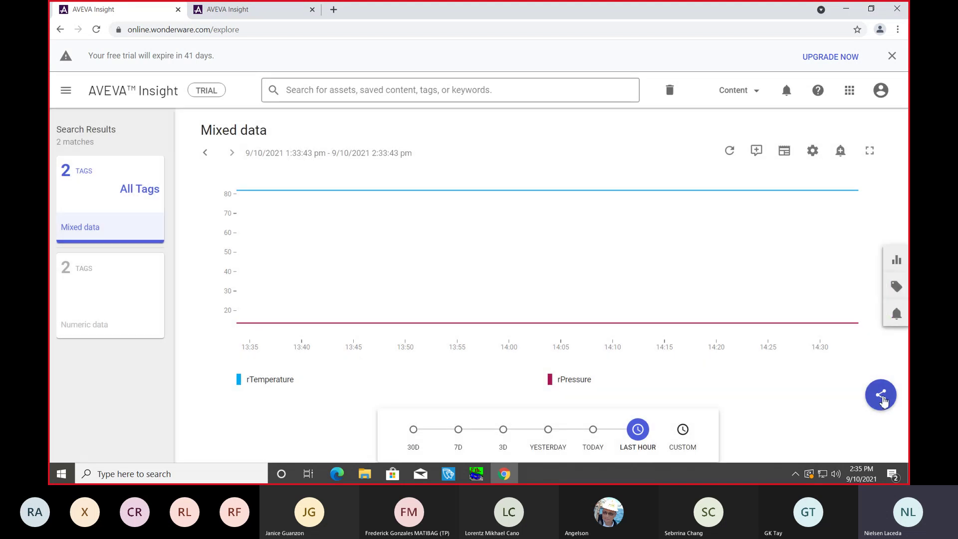
left_click(883, 399)
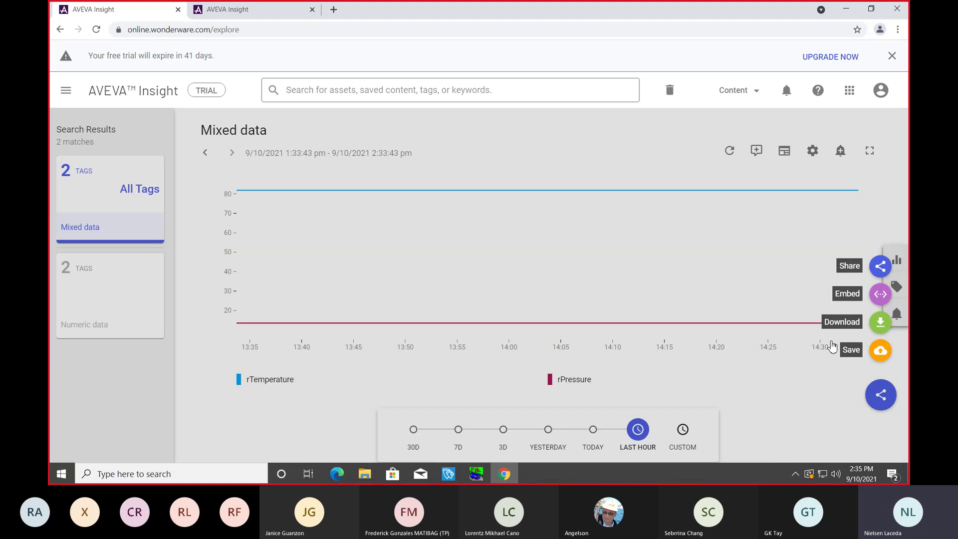
left_click(879, 351)
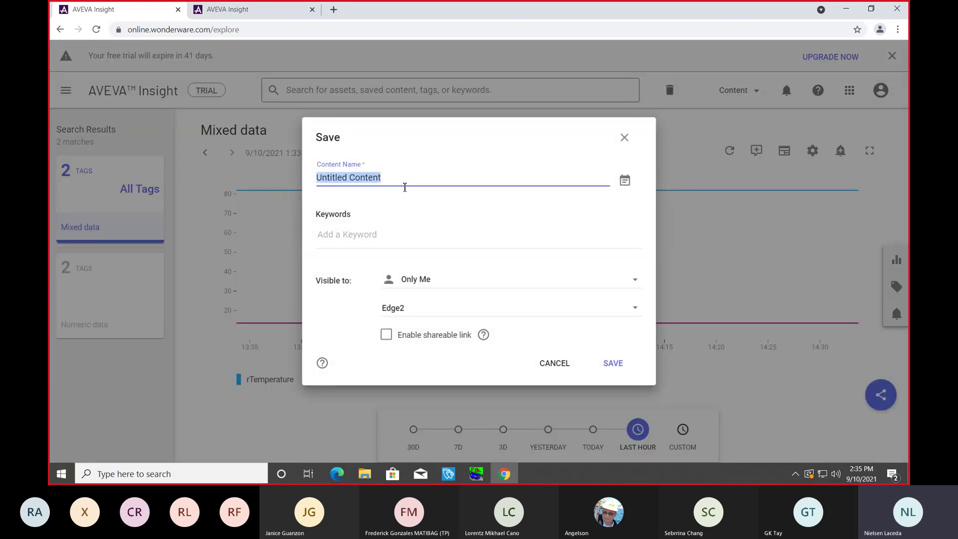
Step: Name the content 'Line Chart', add keyword 'Mixer', keep visibility Only Me, and save
key("BackSpace")
type("L")
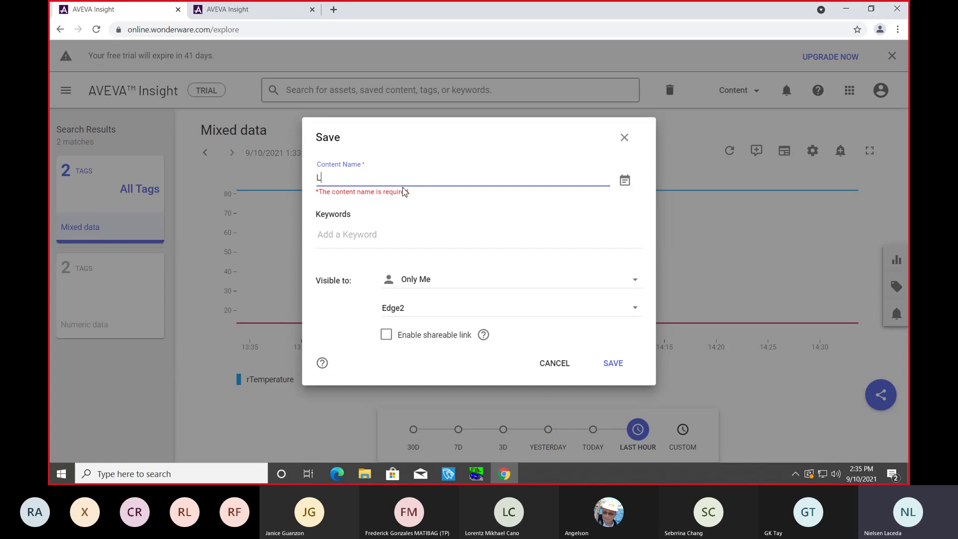
type("ine Chart")
left_click(344, 237)
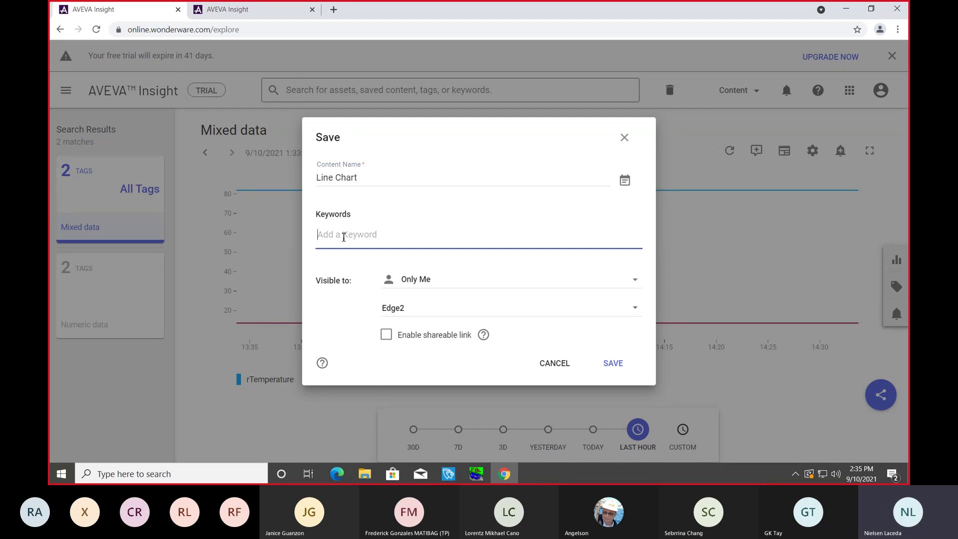
type("Mixer")
left_click(635, 283)
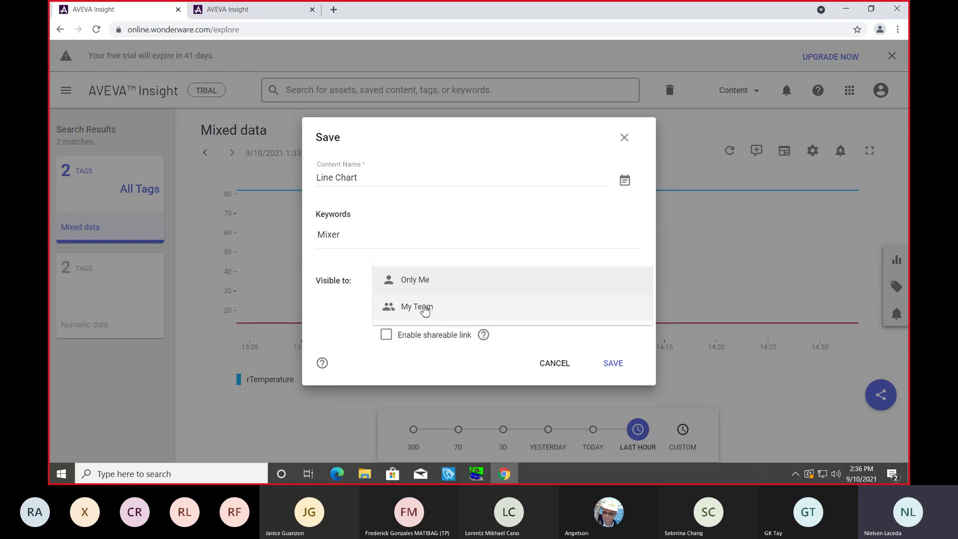
left_click(340, 327)
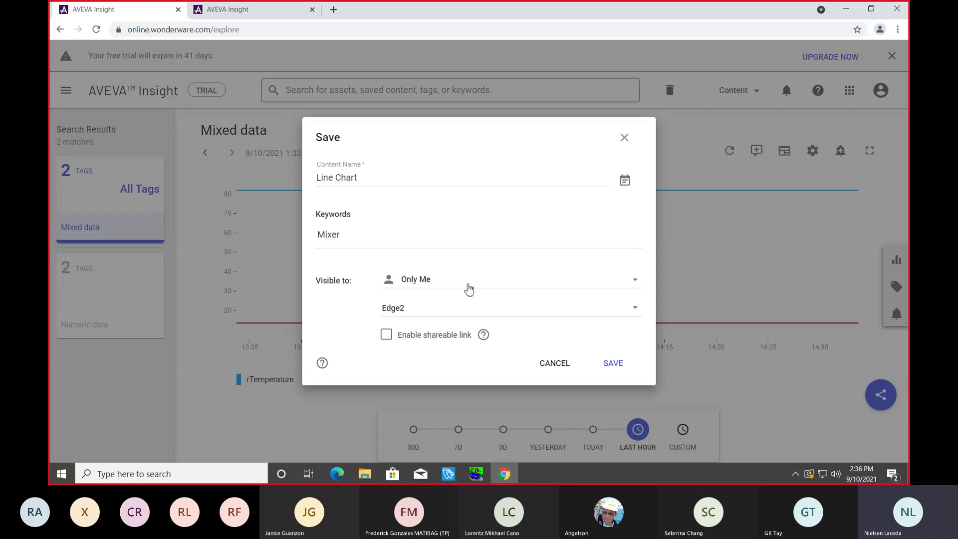
left_click(610, 366)
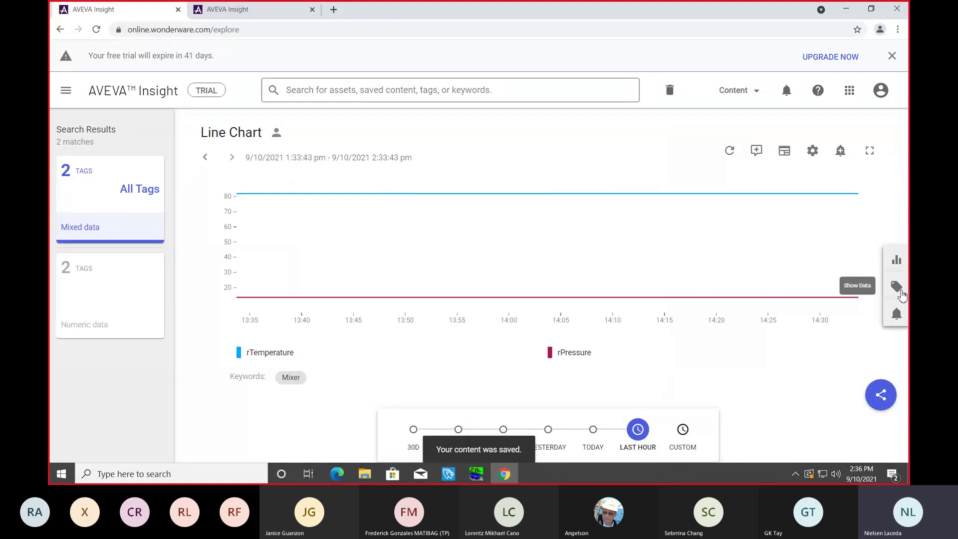
Step: Switch the saved chart to a Column Chart averaging rPressure and rTemperature per 15 minutes
left_click(898, 263)
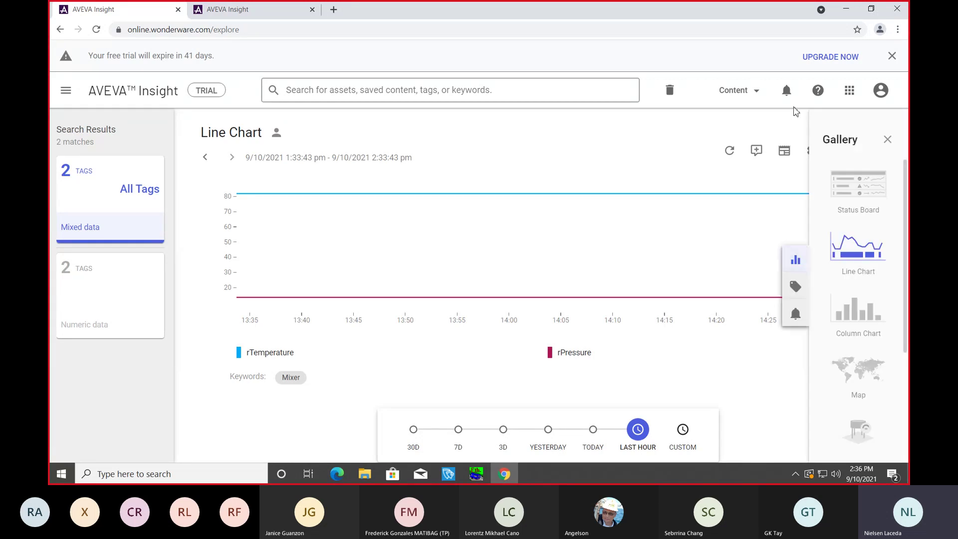
left_click_drag(857, 251, 907, 260)
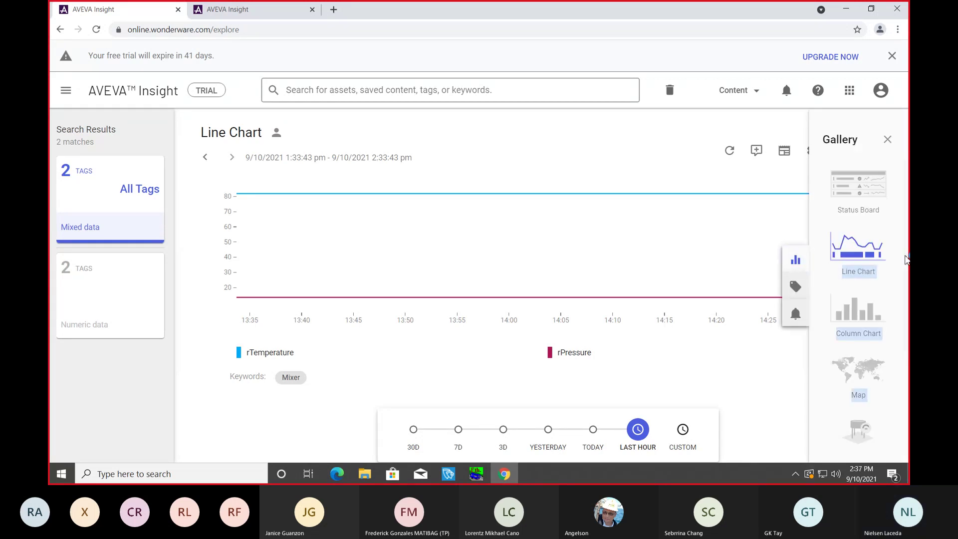
scroll(903, 314, "down", 2)
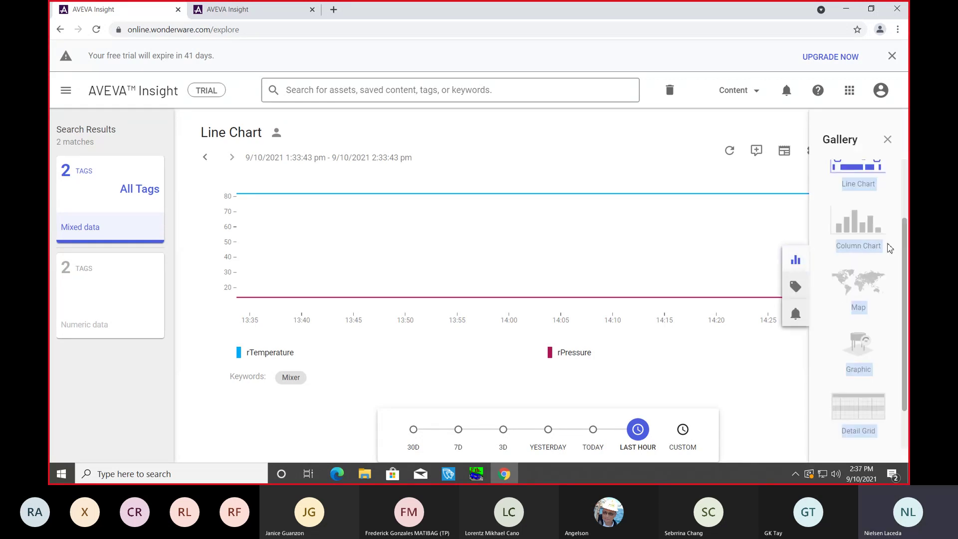
left_click(846, 224)
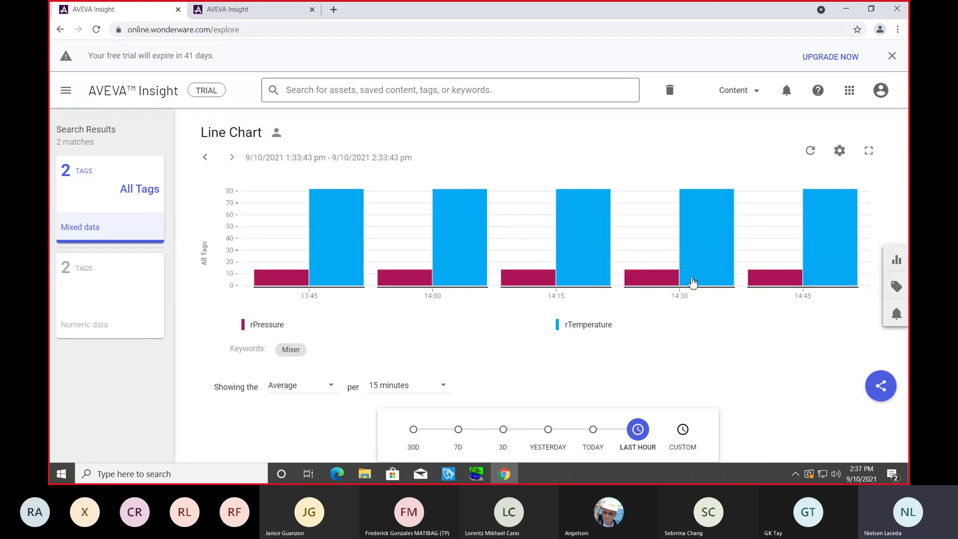
left_click(895, 262)
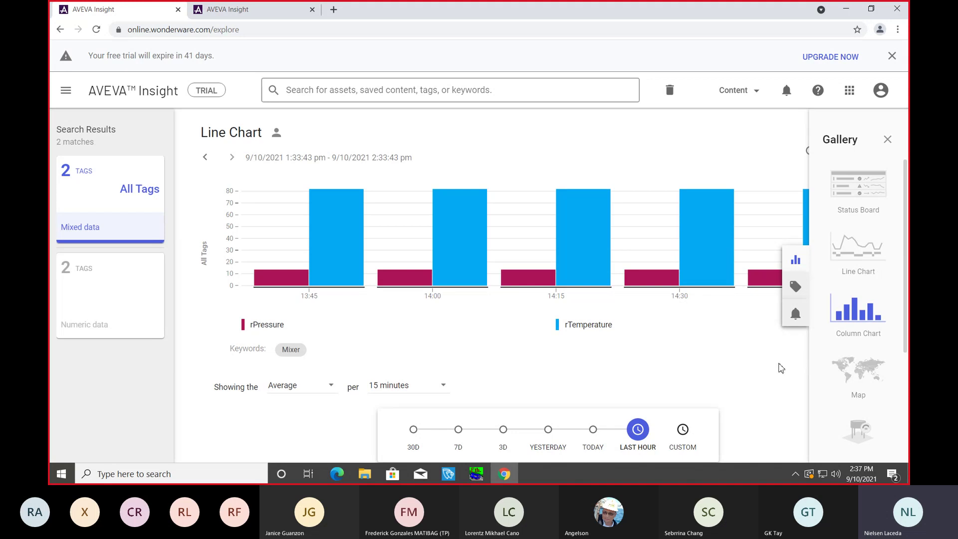
left_click(765, 371)
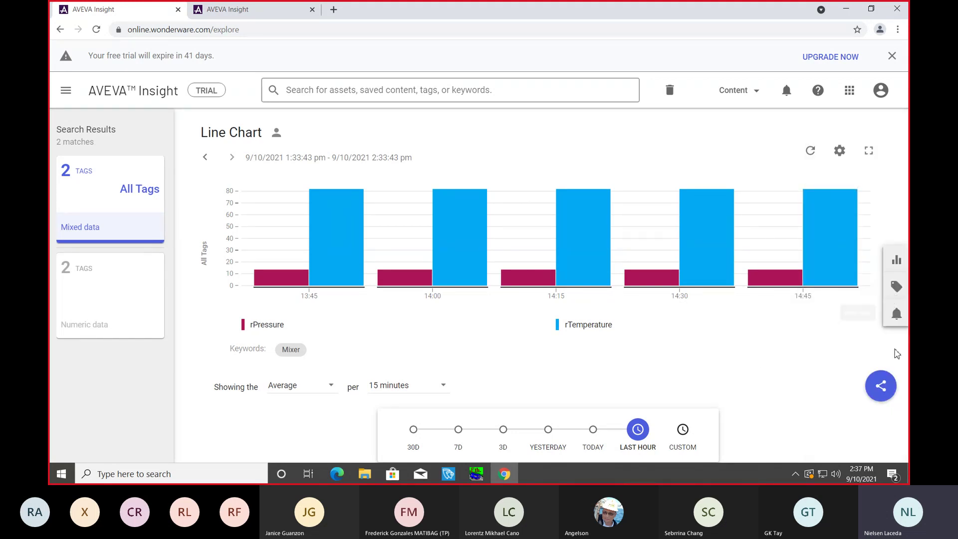
left_click(881, 387)
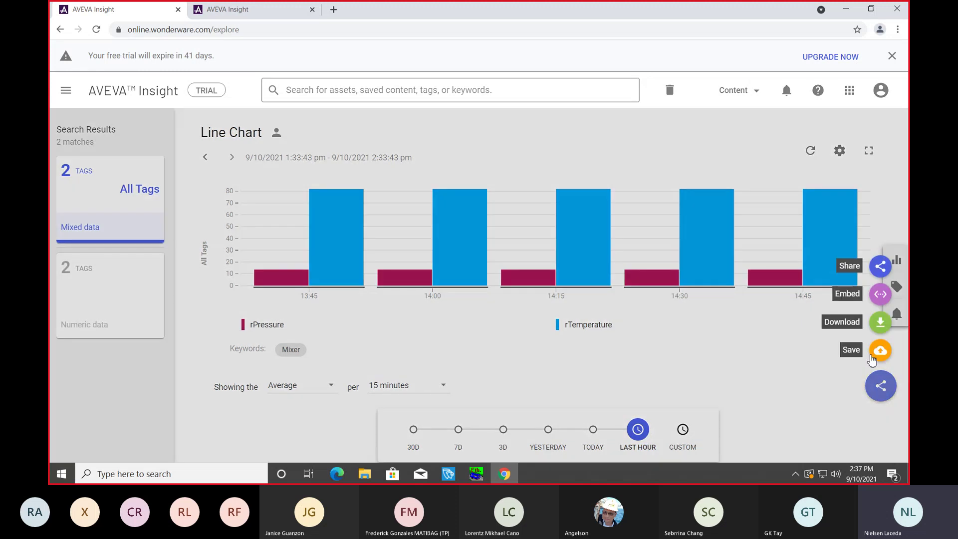
Step: Save the column chart as new content named 'Column Chart' with keyword Mixer
left_click(882, 351)
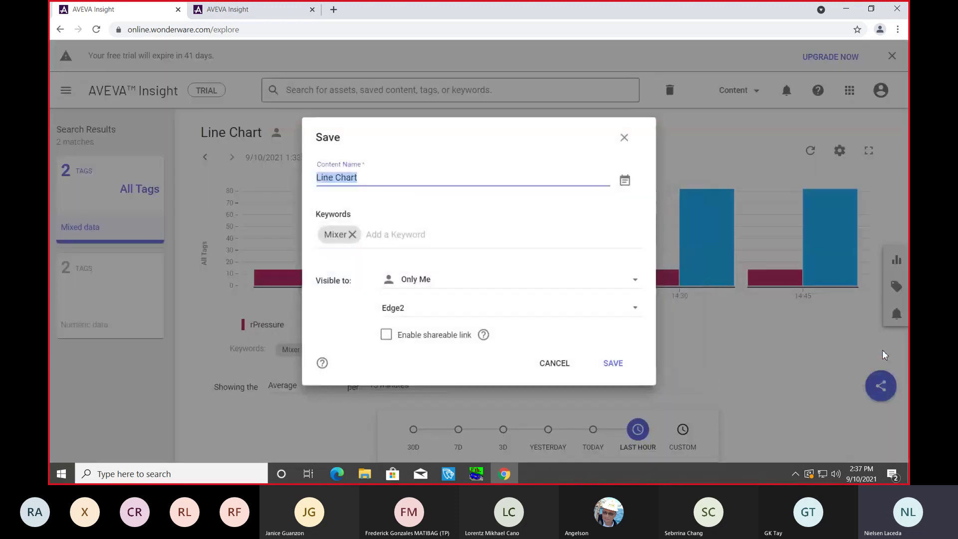
type("Colum")
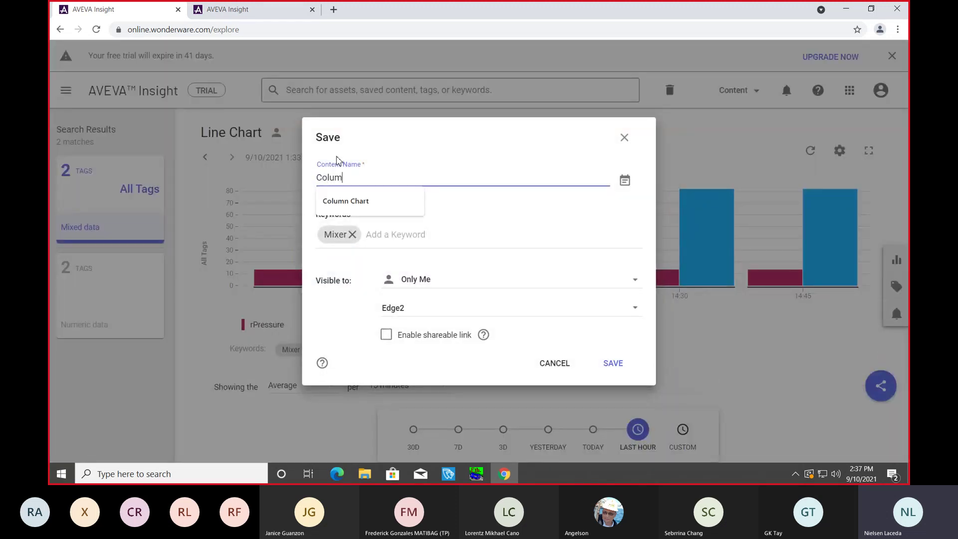
type("n Chart")
left_click(437, 214)
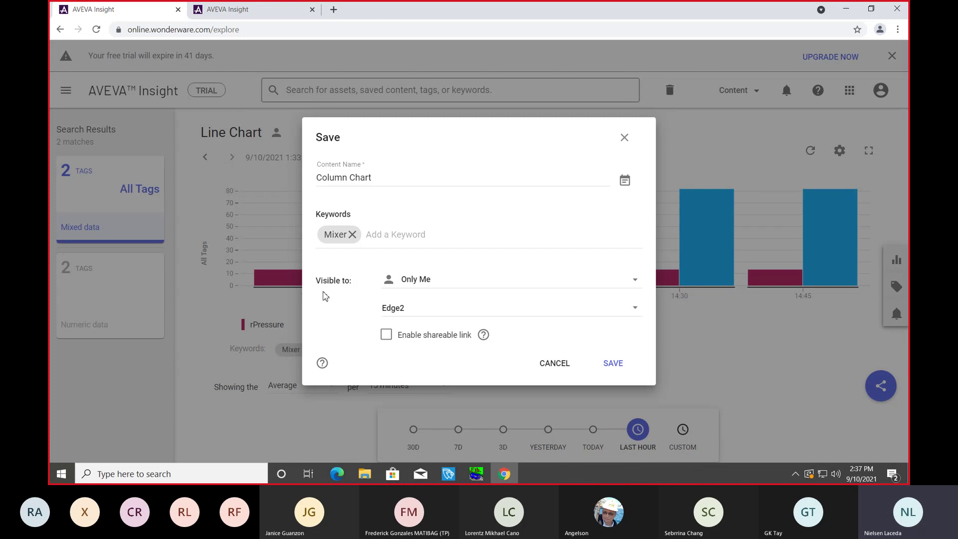
left_click(615, 367)
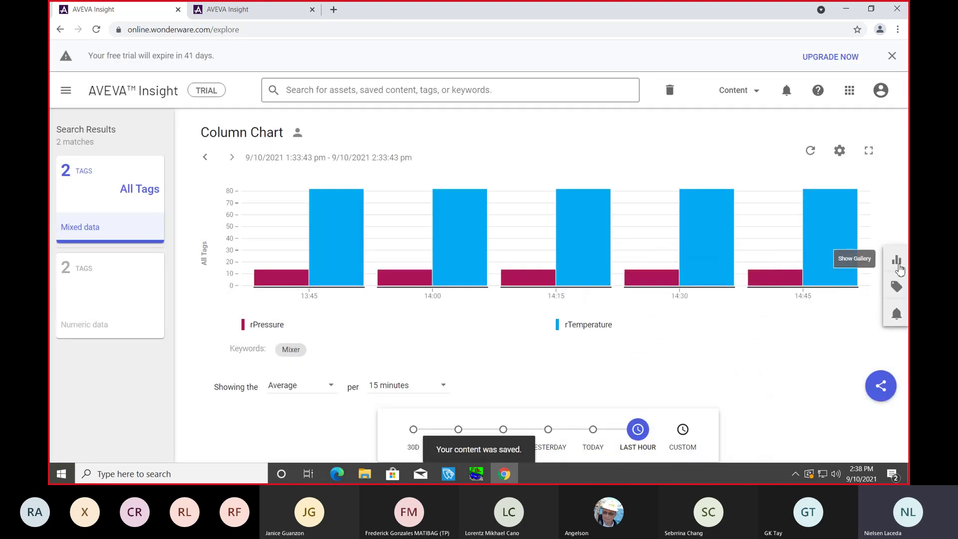
left_click(897, 264)
Step: Change to an XY Plot of rPressure against cTank_1_rTemperature and save it as 'XandY'
scroll(888, 309, "down", 1)
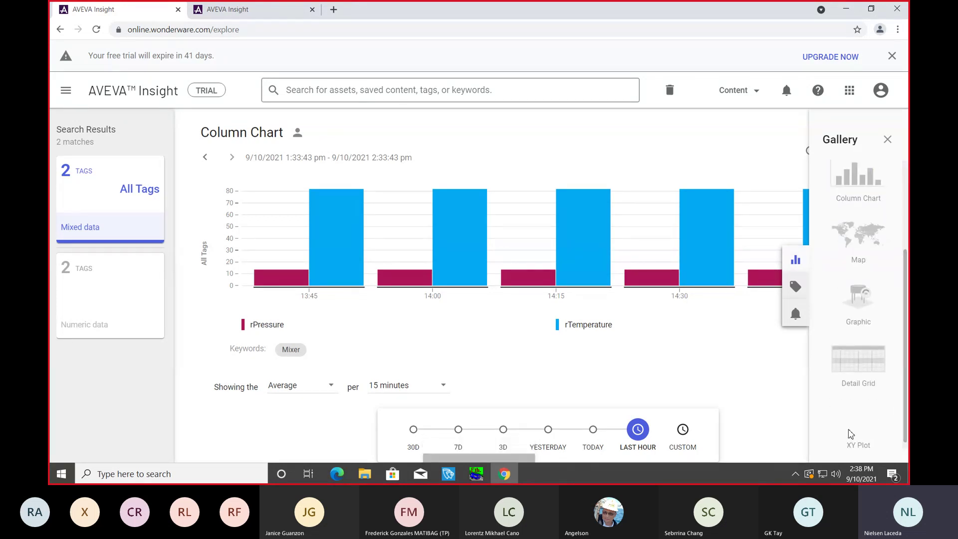
left_click(850, 434)
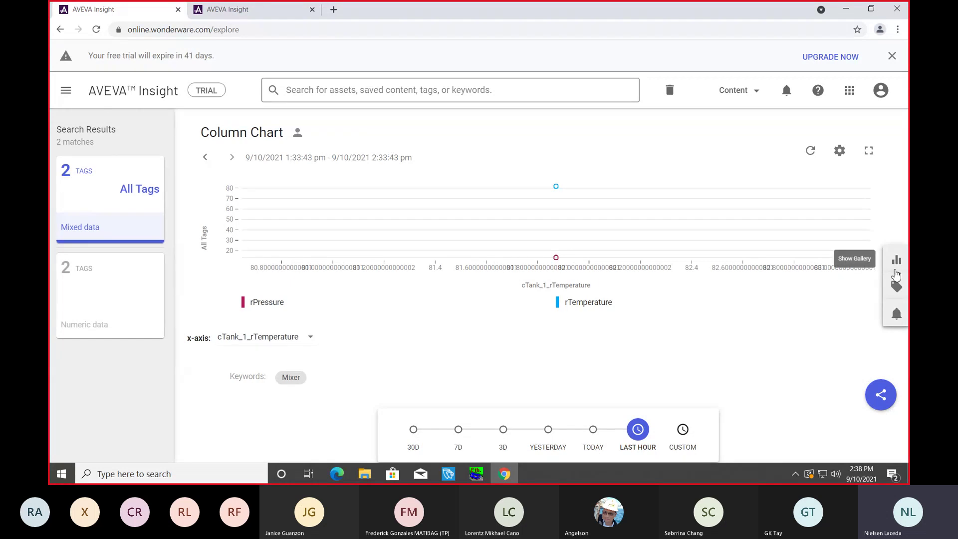
left_click(880, 394)
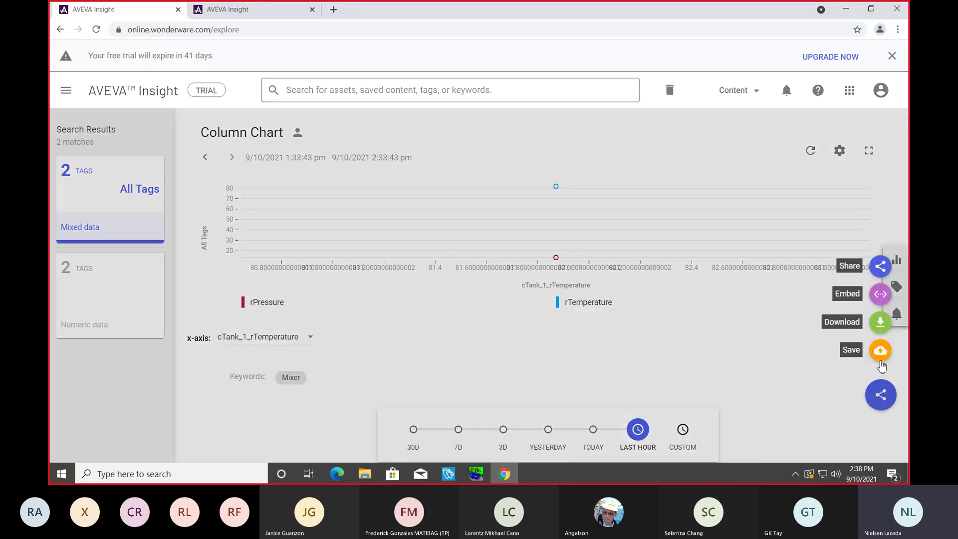
left_click(881, 351)
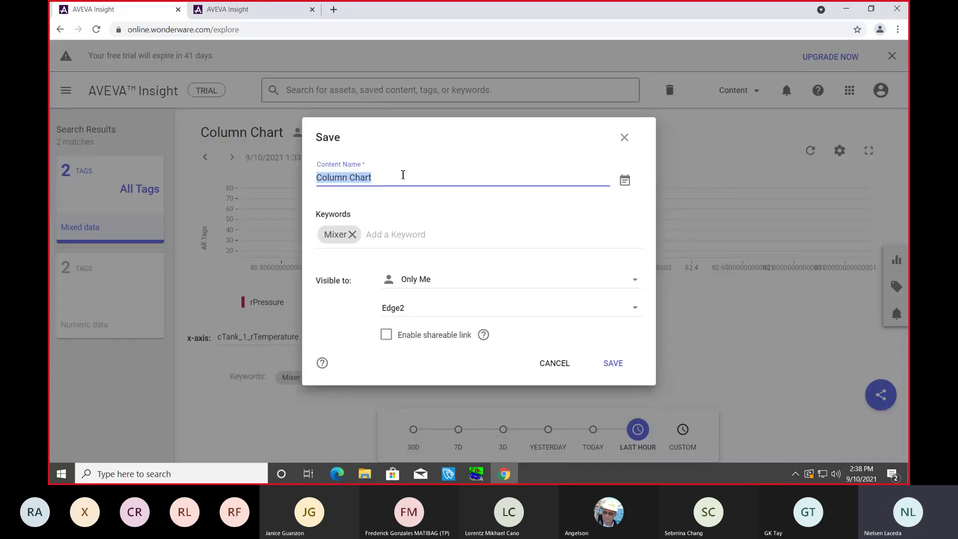
key("BackSpace")
type("Xand")
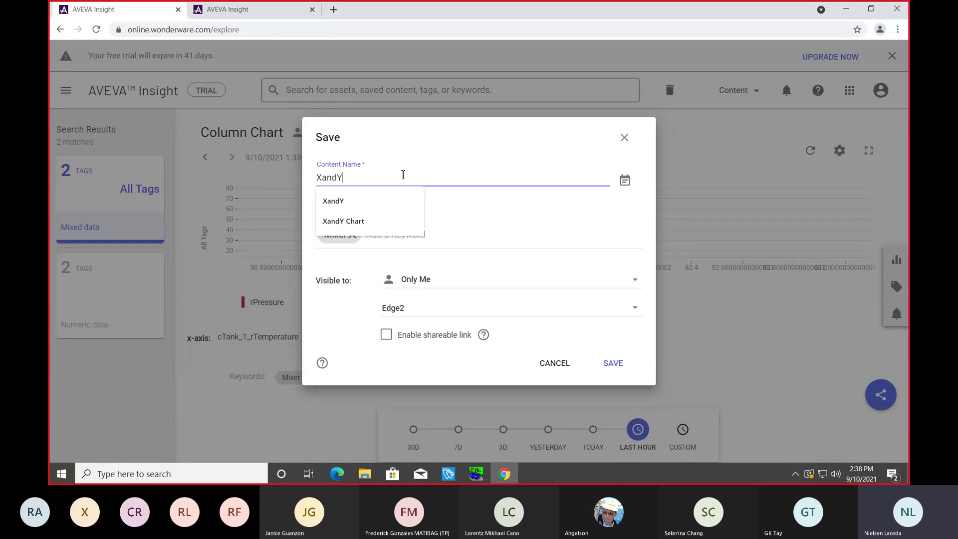
type("Y")
left_click(499, 221)
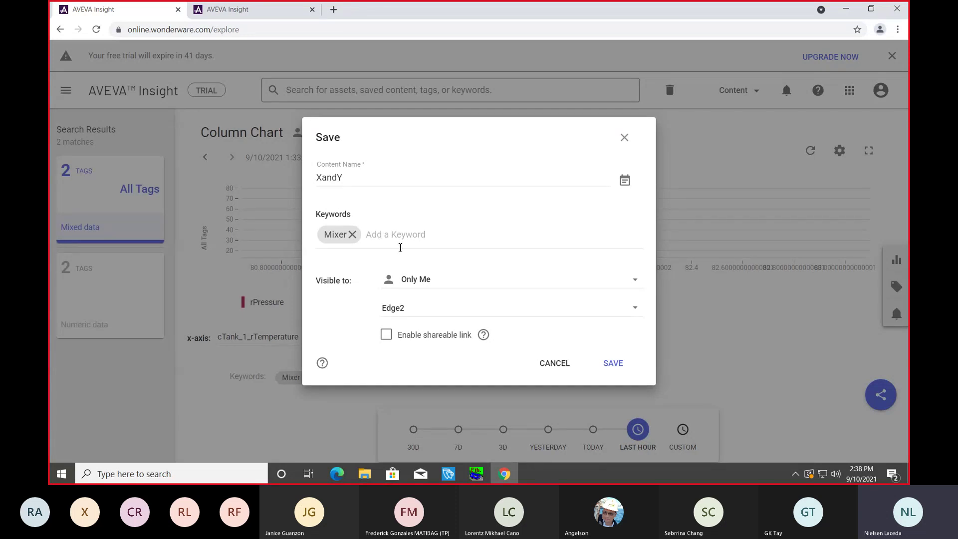
left_click(607, 372)
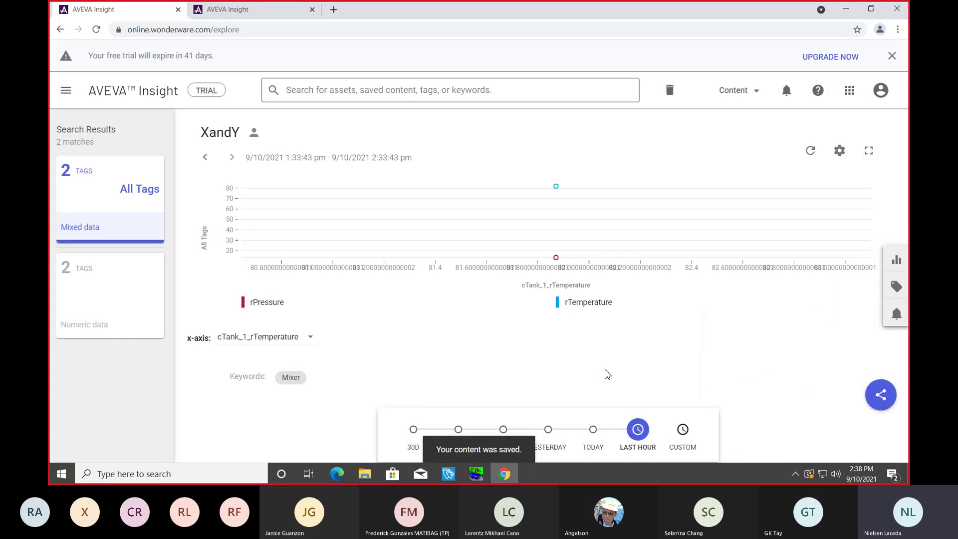
Step: Return to the Home page and switch to its still-empty Dashboard list
left_click(66, 91)
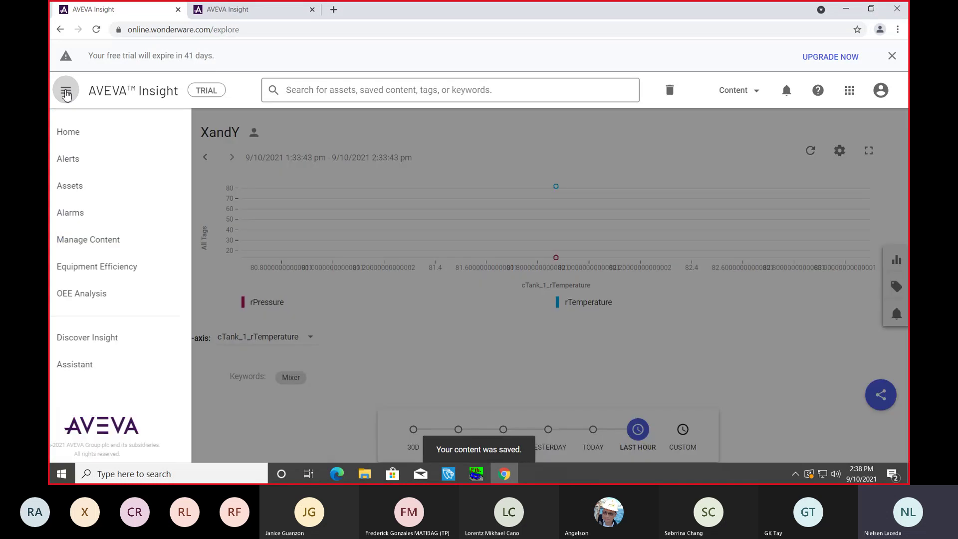
left_click(94, 134)
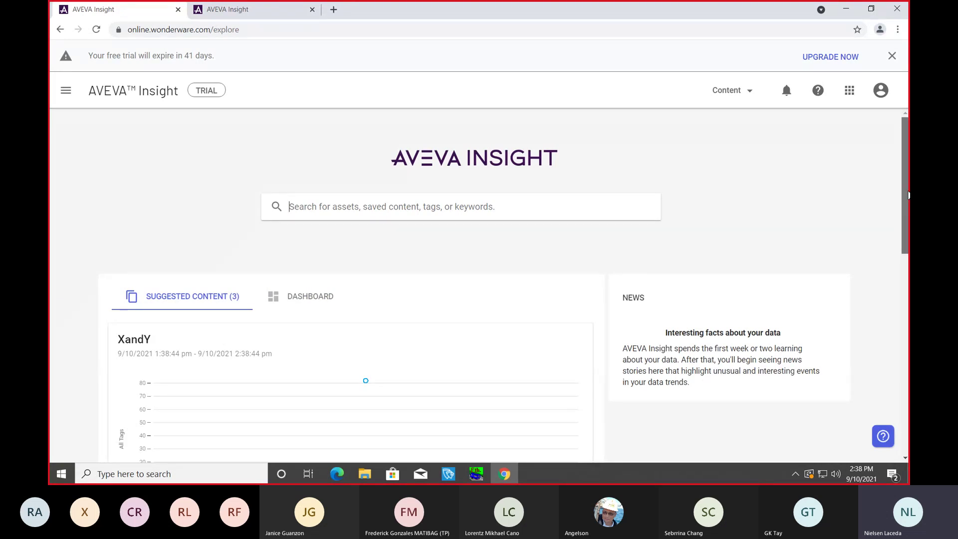
scroll(908, 195, "down", 1)
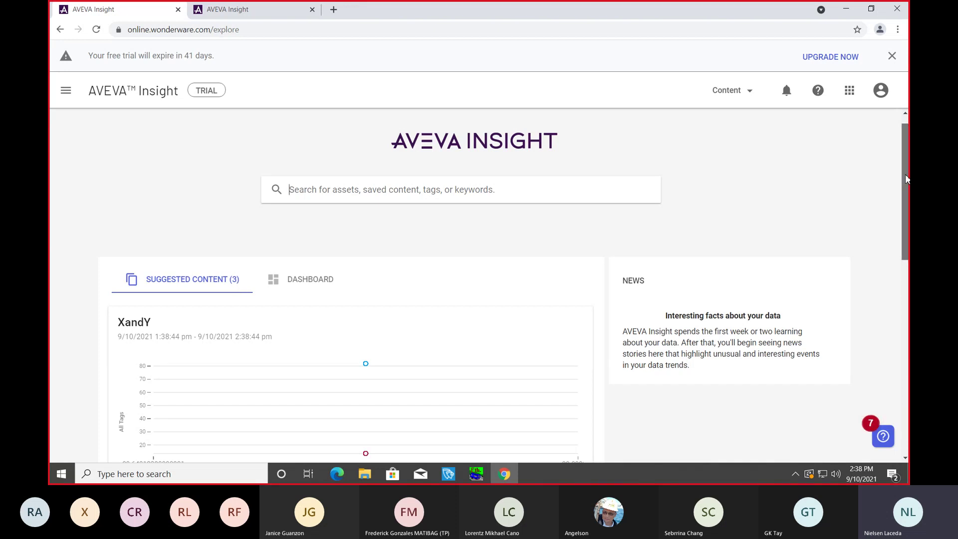
scroll(907, 149, "down", 3)
scroll(907, 158, "up", 3)
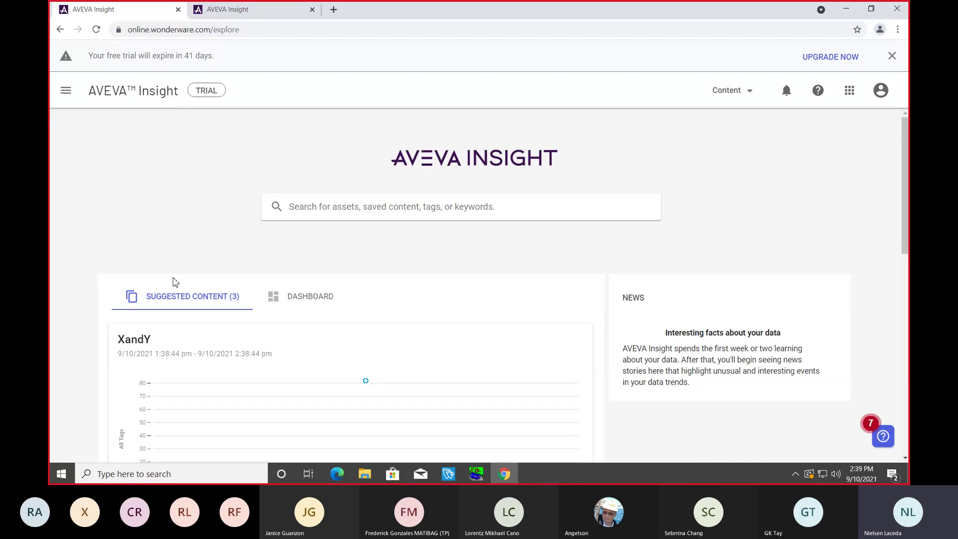
left_click(299, 302)
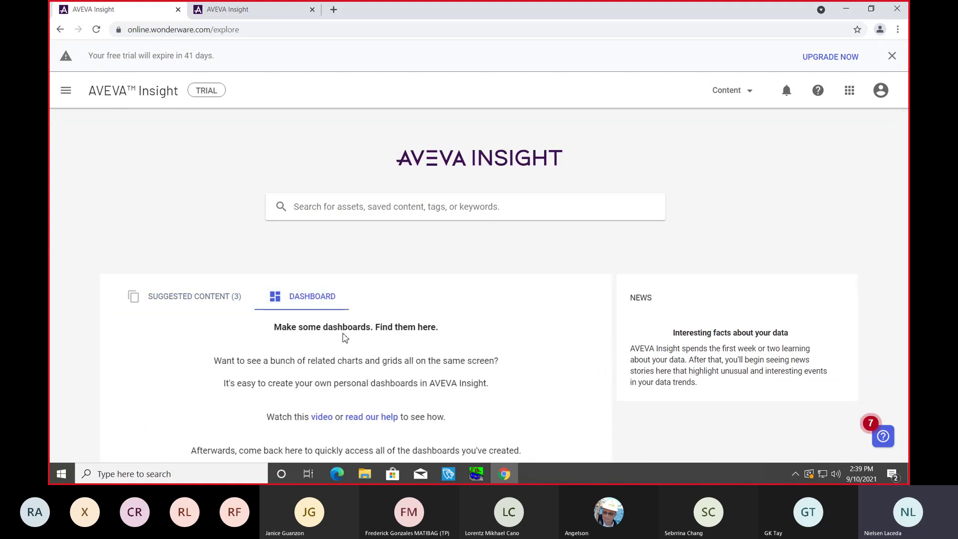
Step: Search saved content for 'mixer', open the Mixer result and preview its XandY chart
left_click(317, 205)
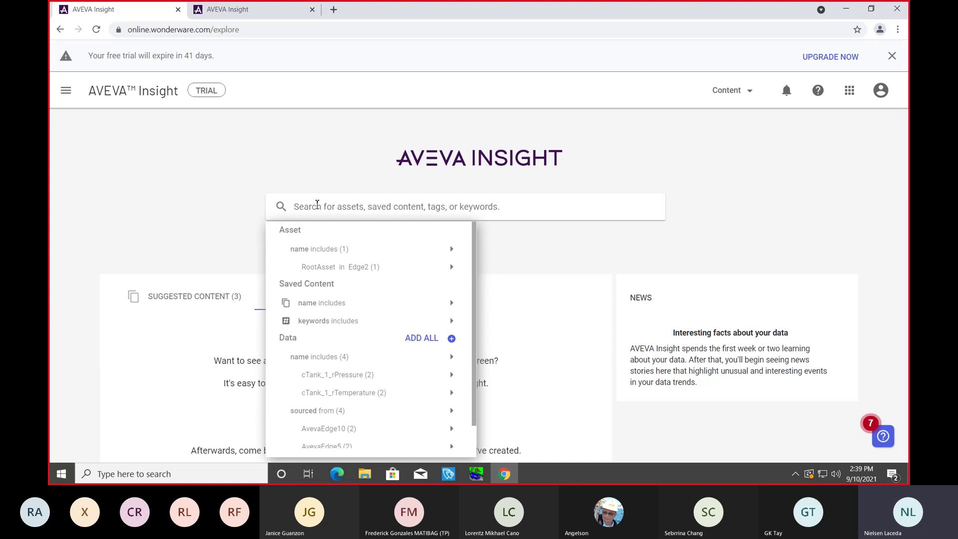
type("mixer")
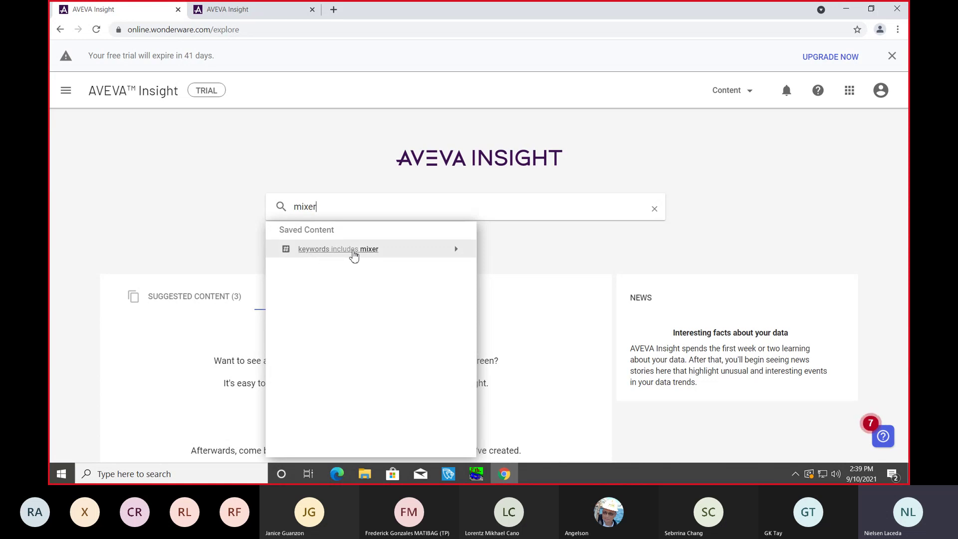
mouse_move(463, 254)
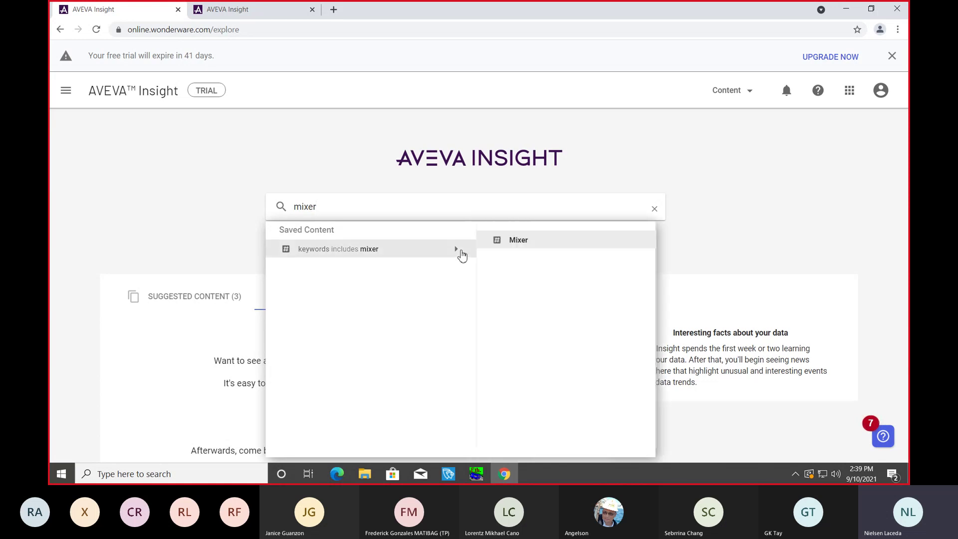
left_click(522, 243)
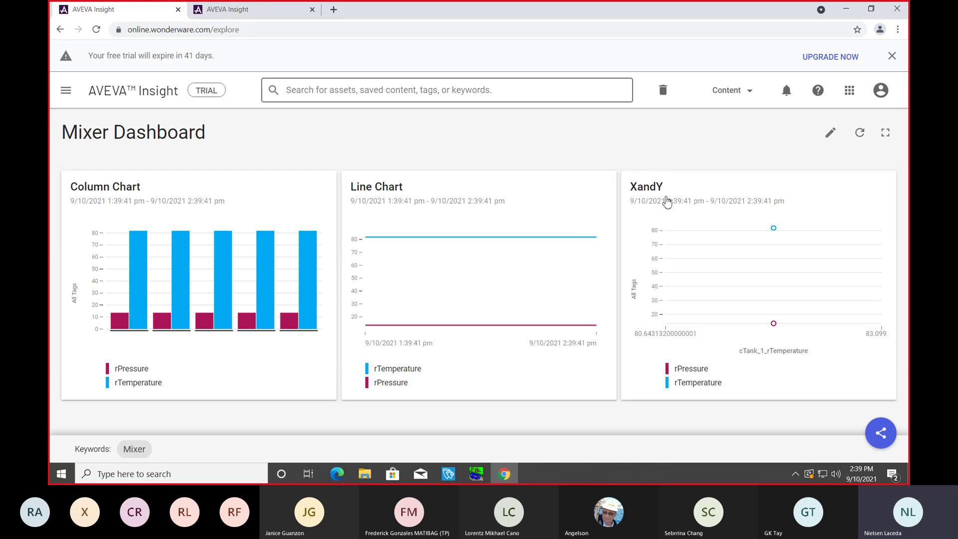
left_click(679, 207)
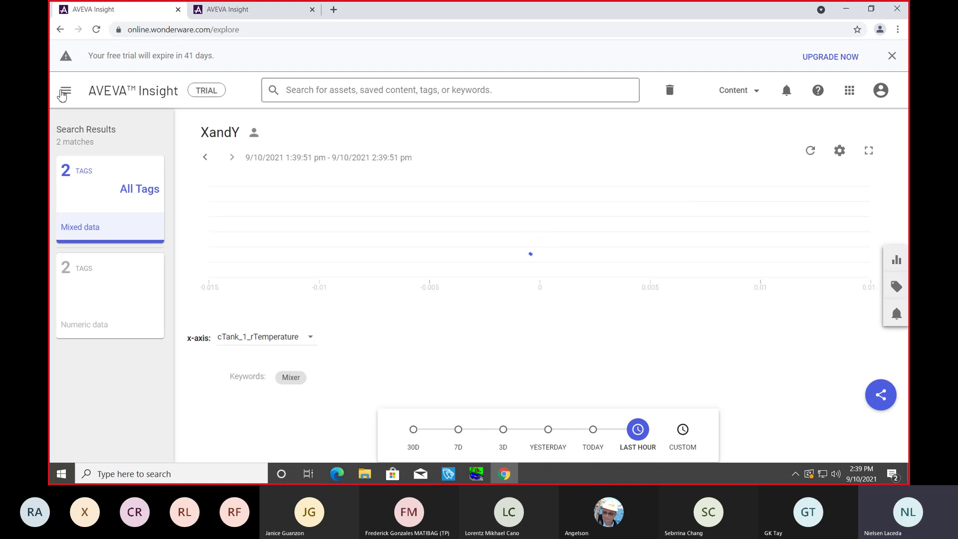
left_click(60, 30)
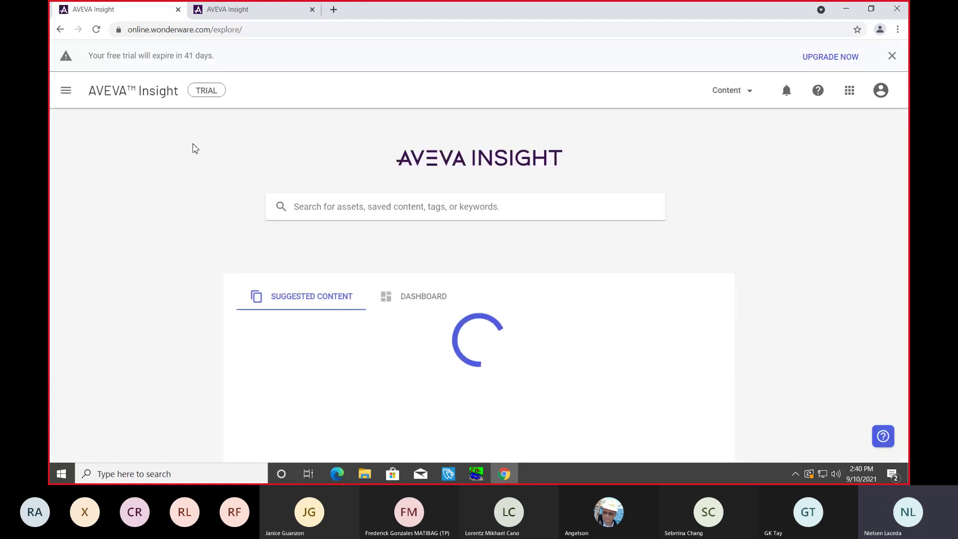
Step: Search for 'mixer' again and open the Mixer Dashboard
left_click(317, 213)
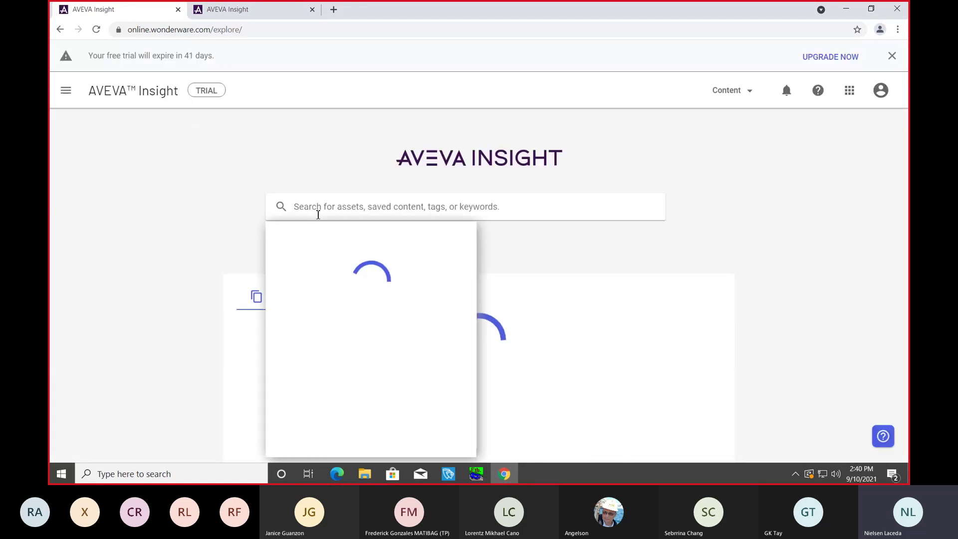
type("mixer")
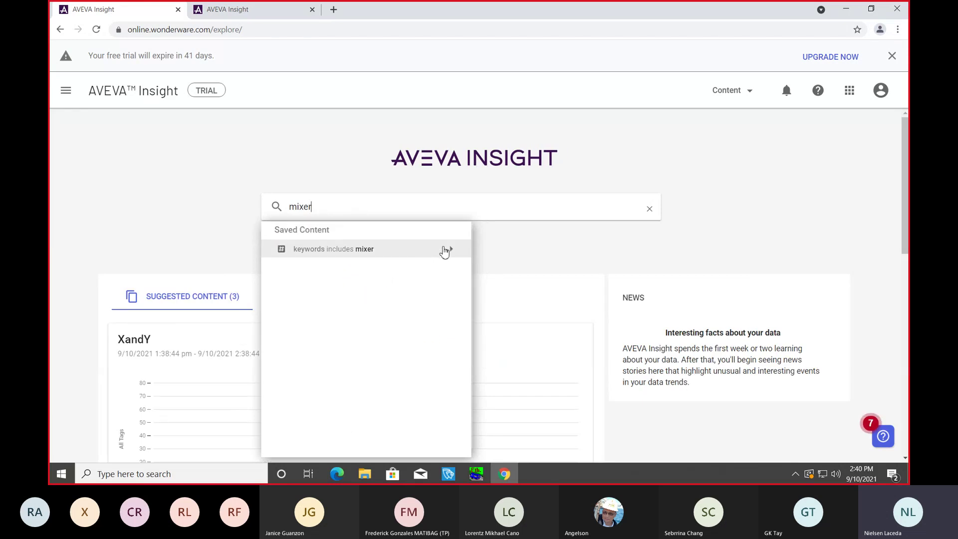
mouse_move(452, 249)
left_click(512, 241)
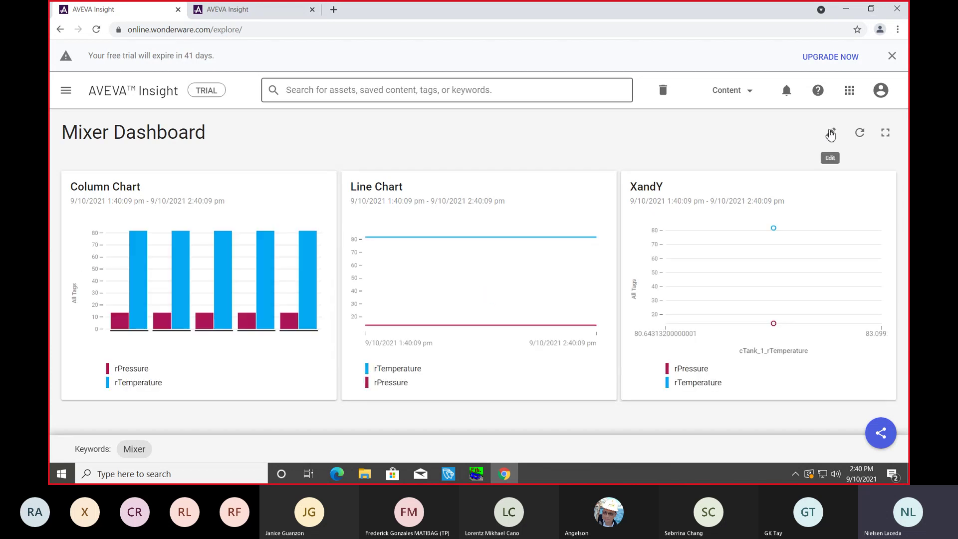
Step: In edit mode, shrink the XandY and Line Chart cards and move them lower right
left_click(831, 140)
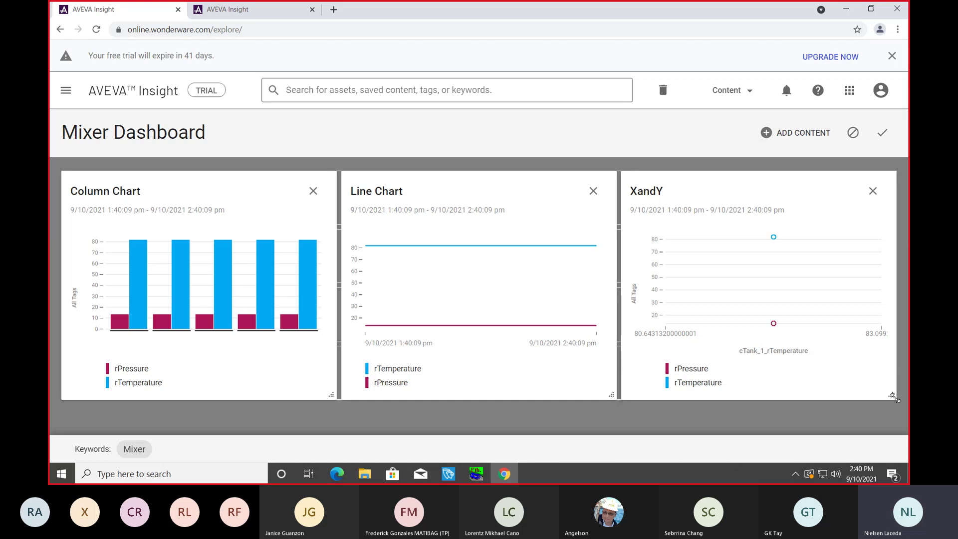
left_click_drag(892, 398, 795, 318)
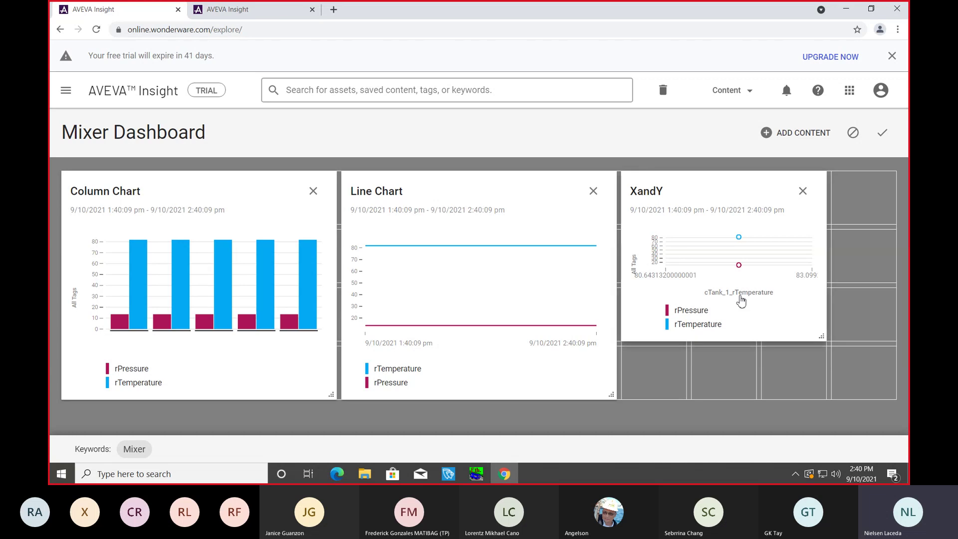
left_click_drag(701, 203, 763, 259)
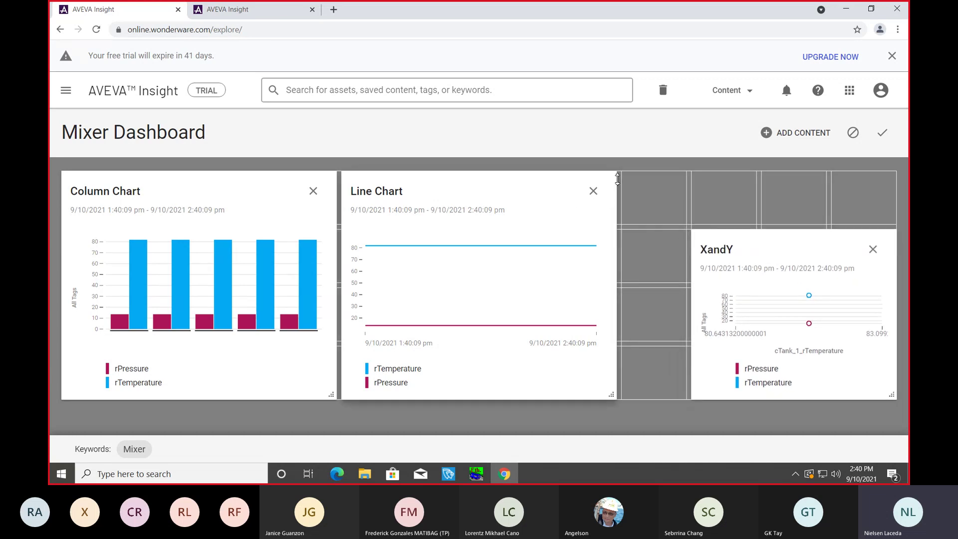
left_click_drag(615, 173, 558, 254)
left_click_drag(496, 318, 627, 325)
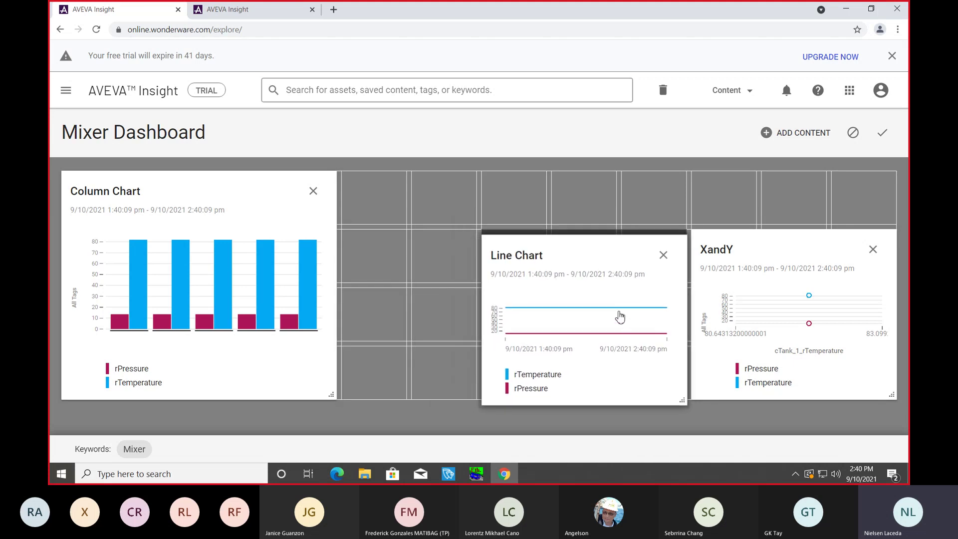
Step: Shrink the Column Chart card and line up Column Chart, Line Chart and XandY in one row
left_click_drag(291, 213, 397, 212)
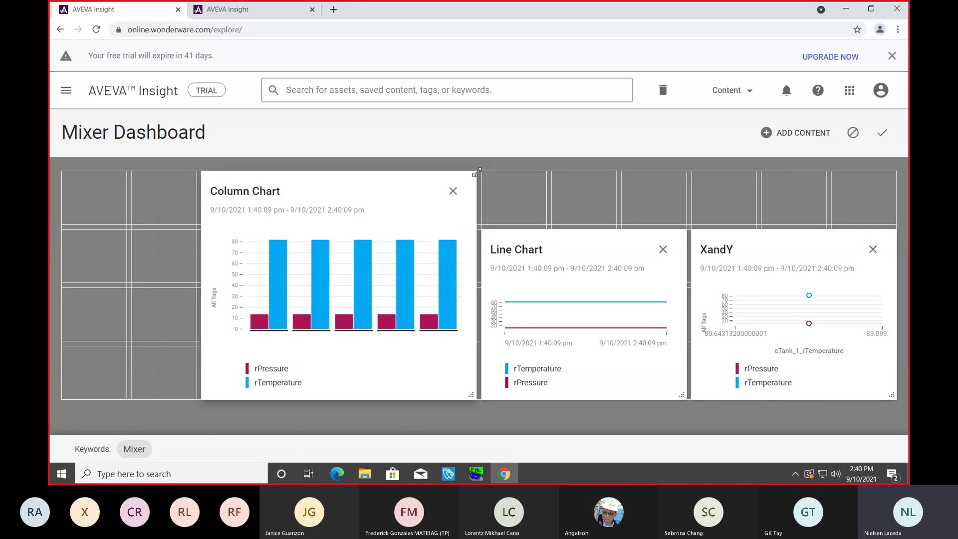
left_click_drag(476, 172, 464, 230)
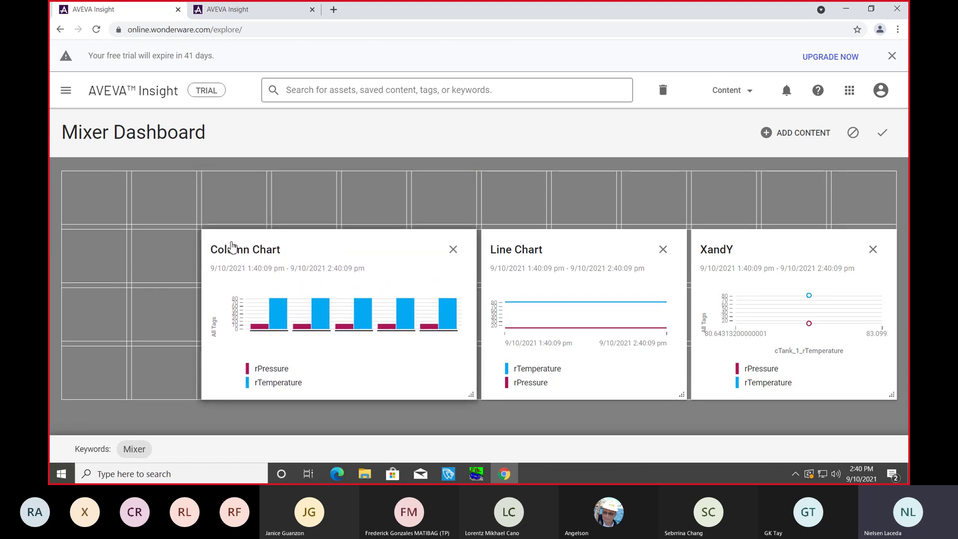
left_click_drag(230, 248, 97, 251)
left_click_drag(550, 244, 422, 252)
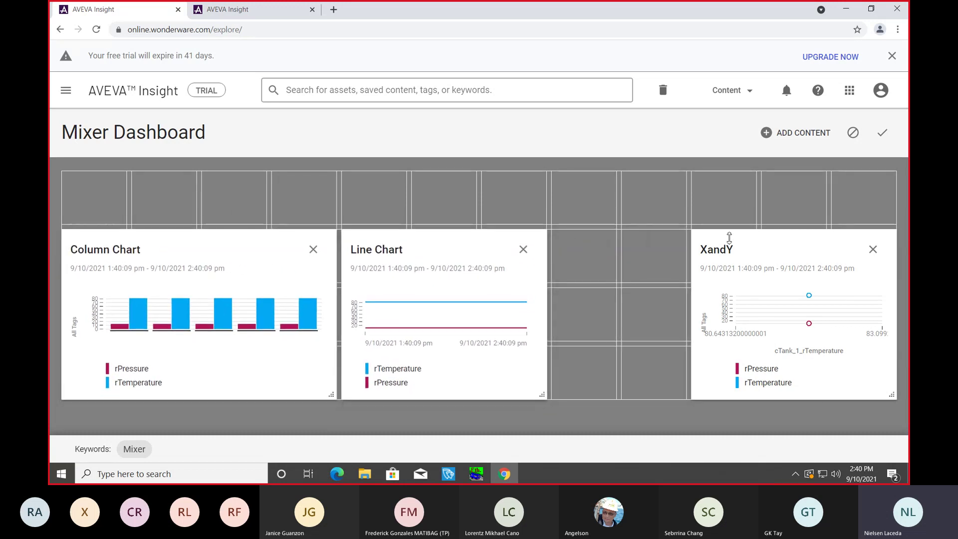
left_click_drag(759, 248, 624, 250)
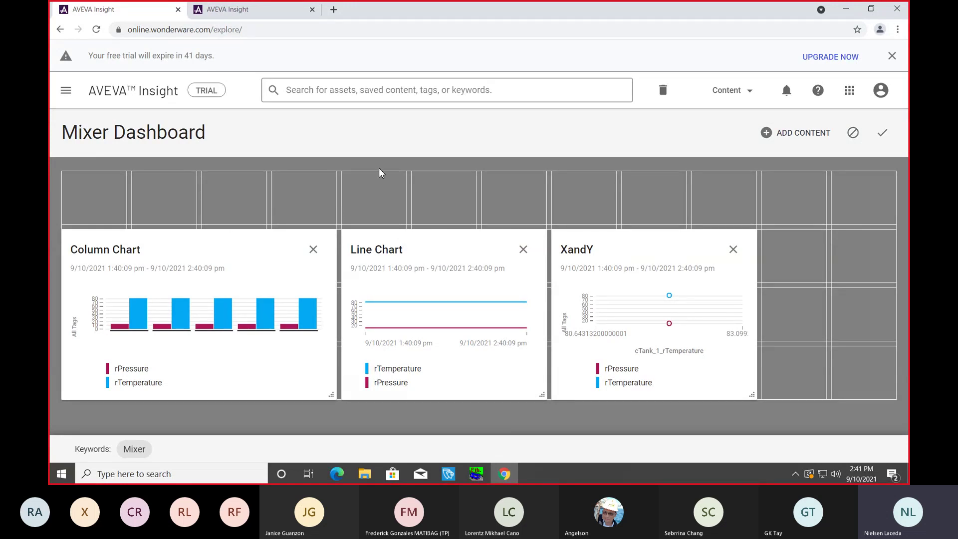
Step: Save the edited layout as Mixer Dashboard and return to the home page
left_click(886, 133)
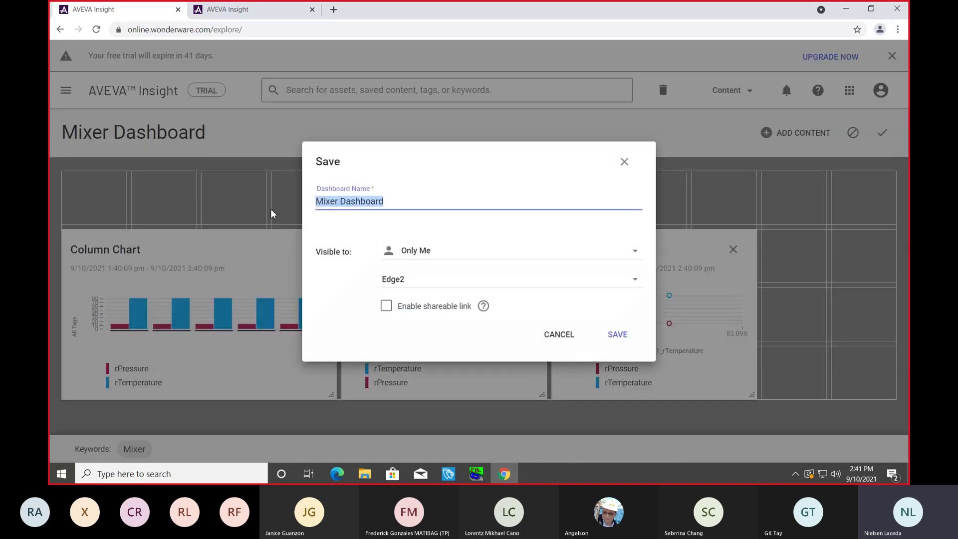
left_click(617, 334)
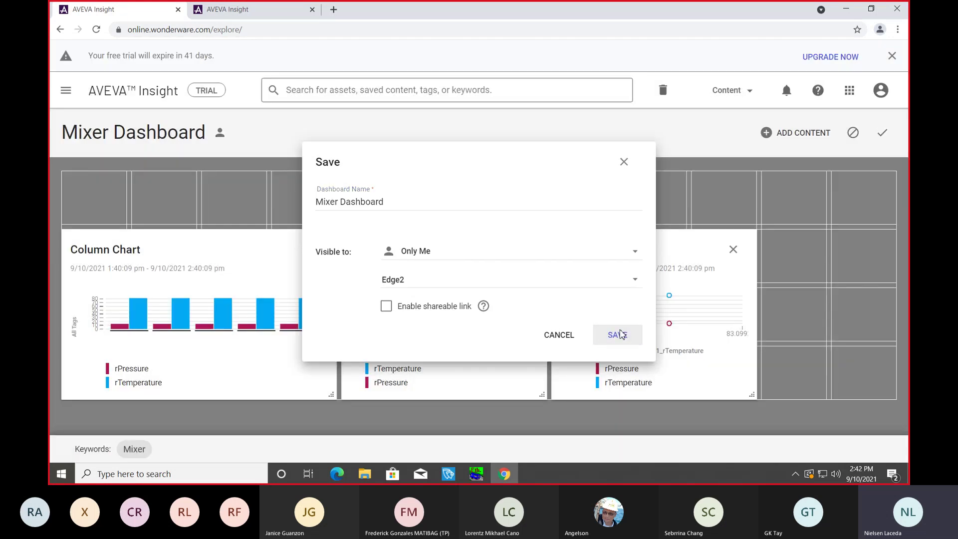
left_click(60, 90)
left_click(87, 132)
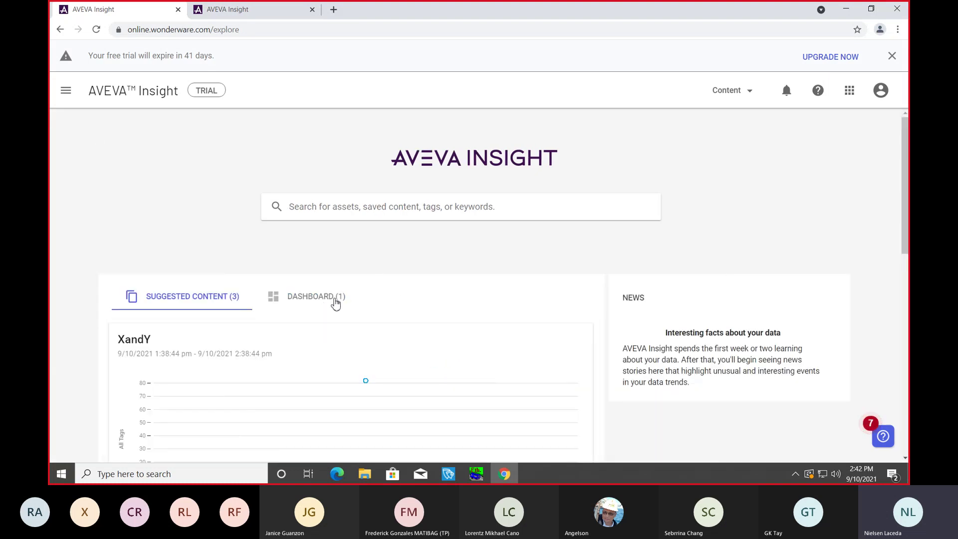
Step: Open Mixer Dashboard from the home Dashboard list, then return to Home
left_click(330, 298)
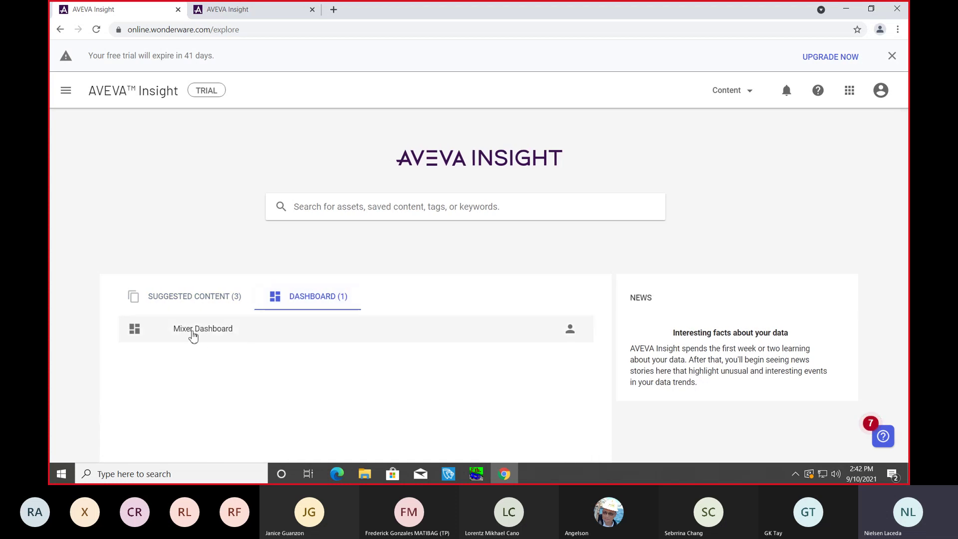
left_click(199, 333)
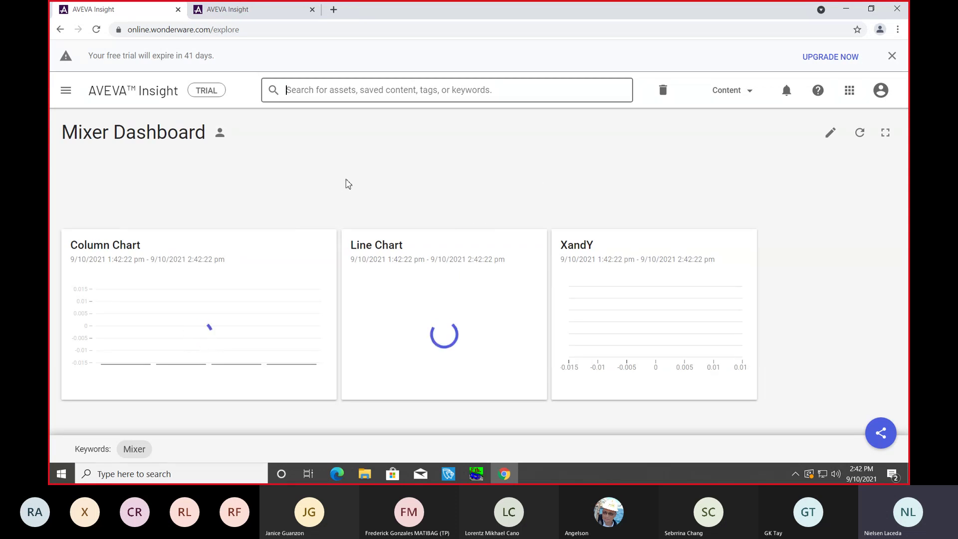
left_click(66, 91)
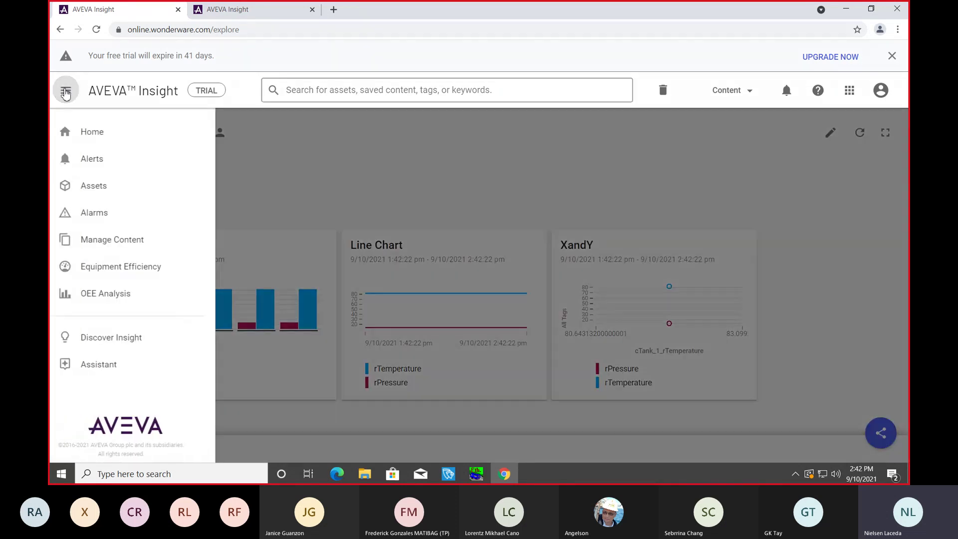
left_click(87, 139)
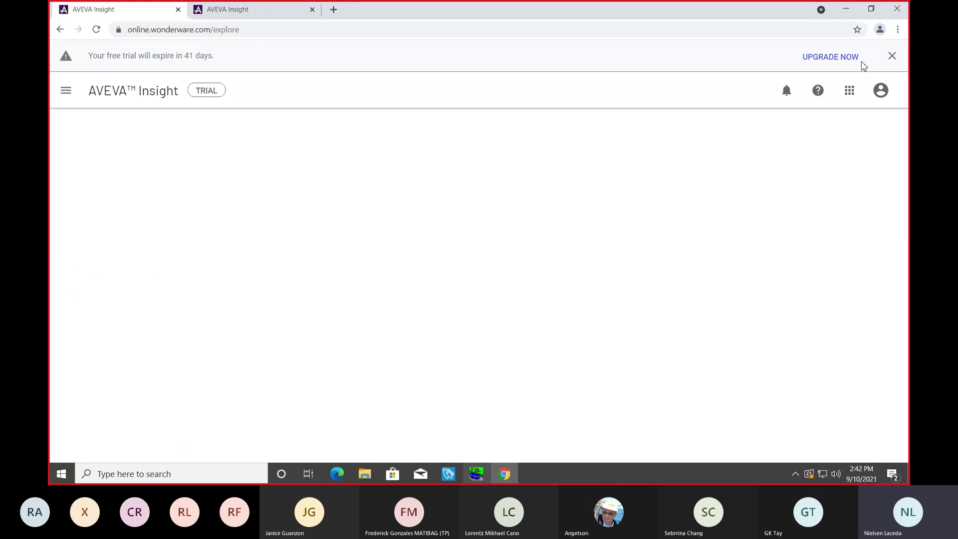
Step: Minimize the VMware window and advance the presentation to the In Summary slide
mouse_move(802, 5)
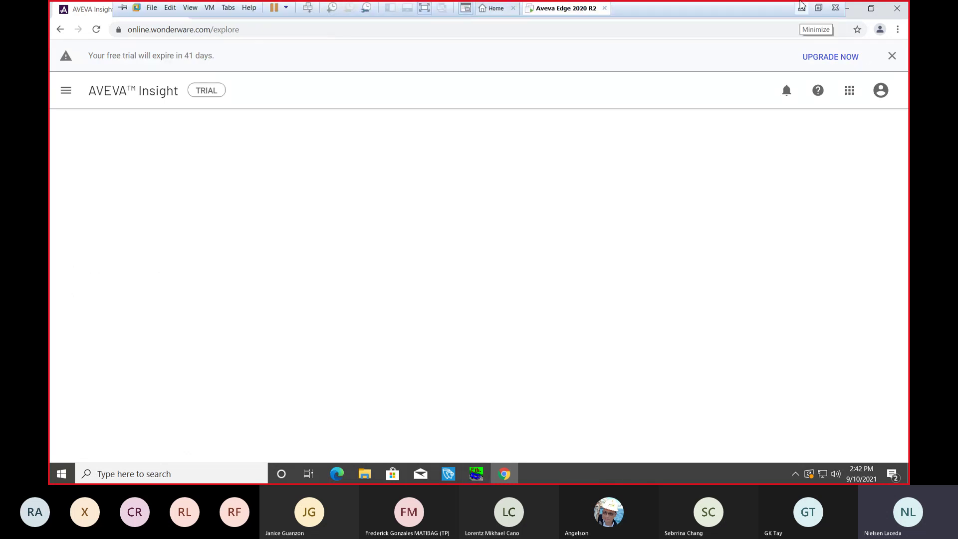
left_click(801, 5)
left_click(538, 206)
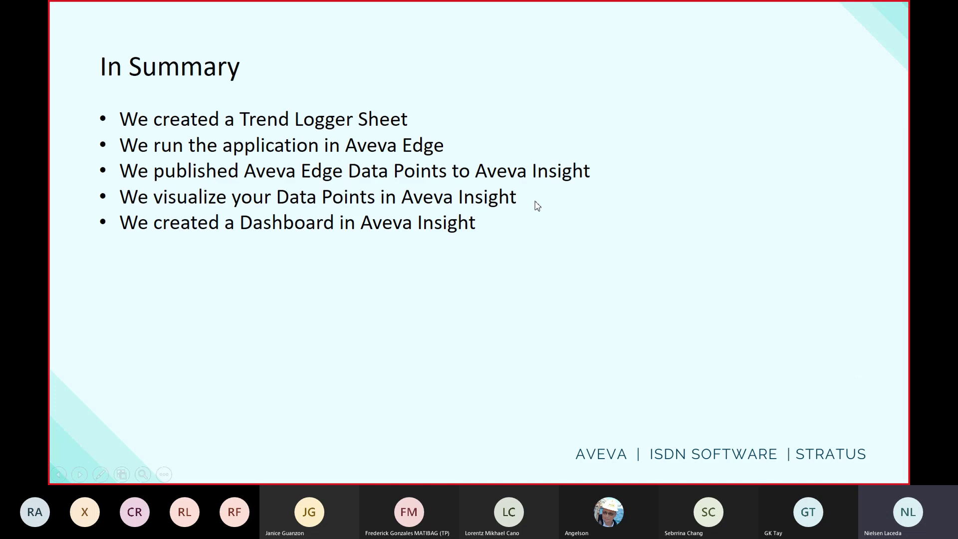